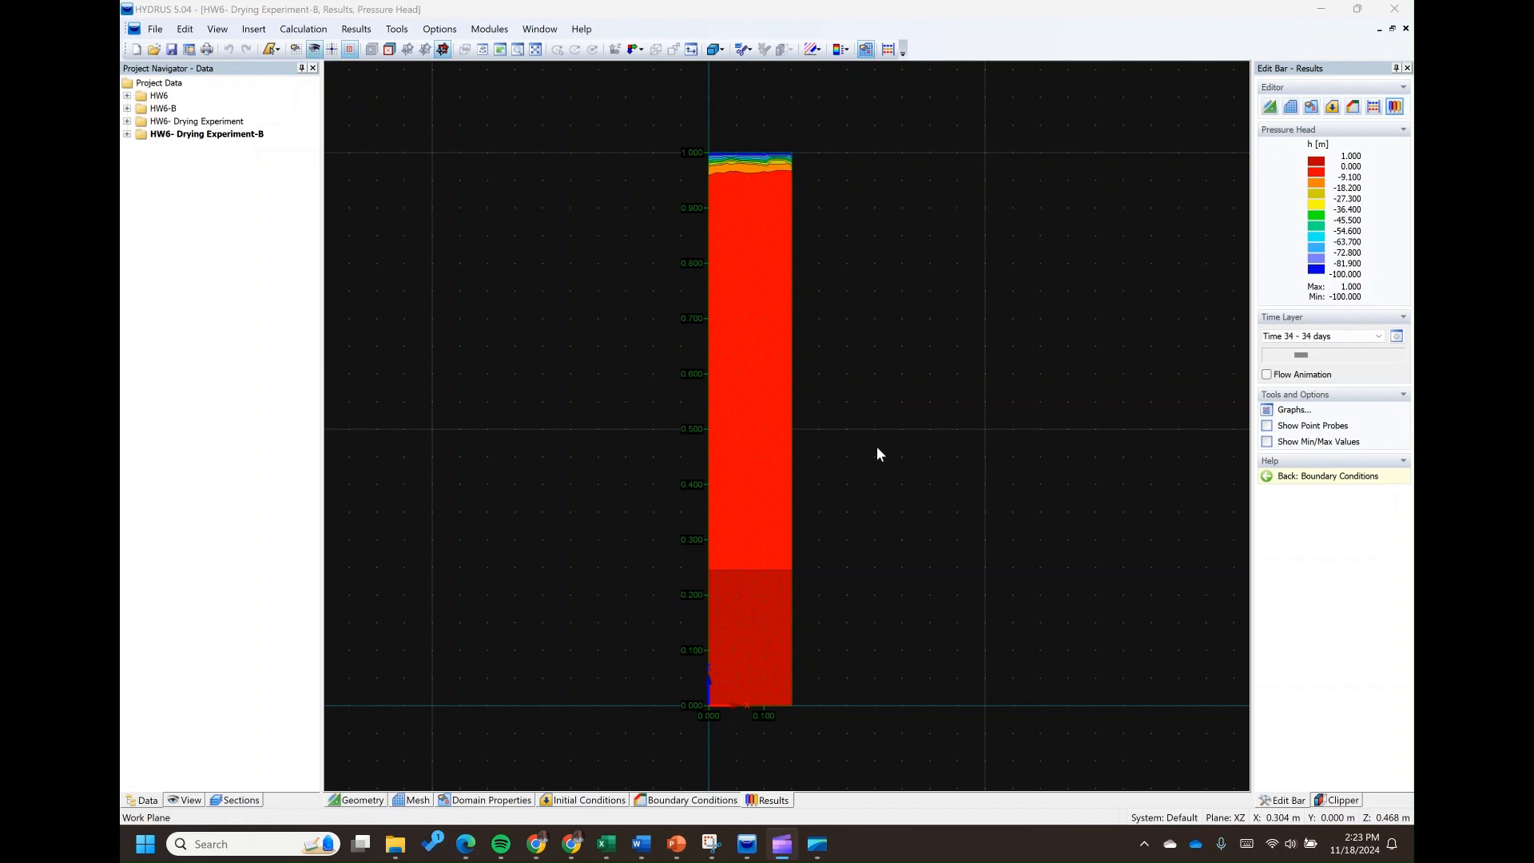
# Switch to the Hw6 workbook in Excel and review the soil type, column dimensions and time-variable boundary conditions on Sheet2
pyautogui.moveTo(606, 850)
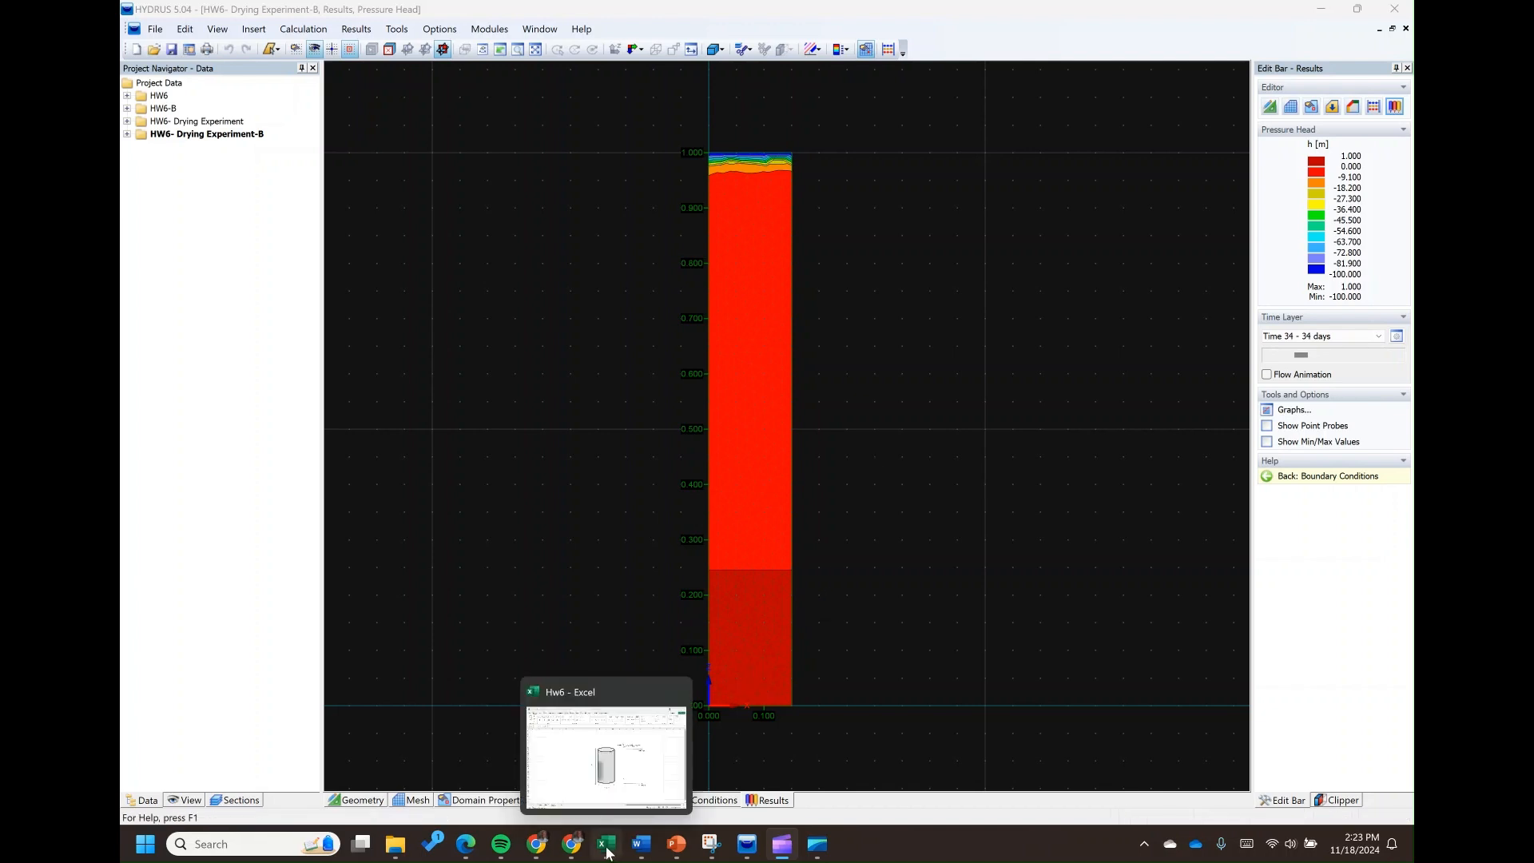
pyautogui.click(616, 797)
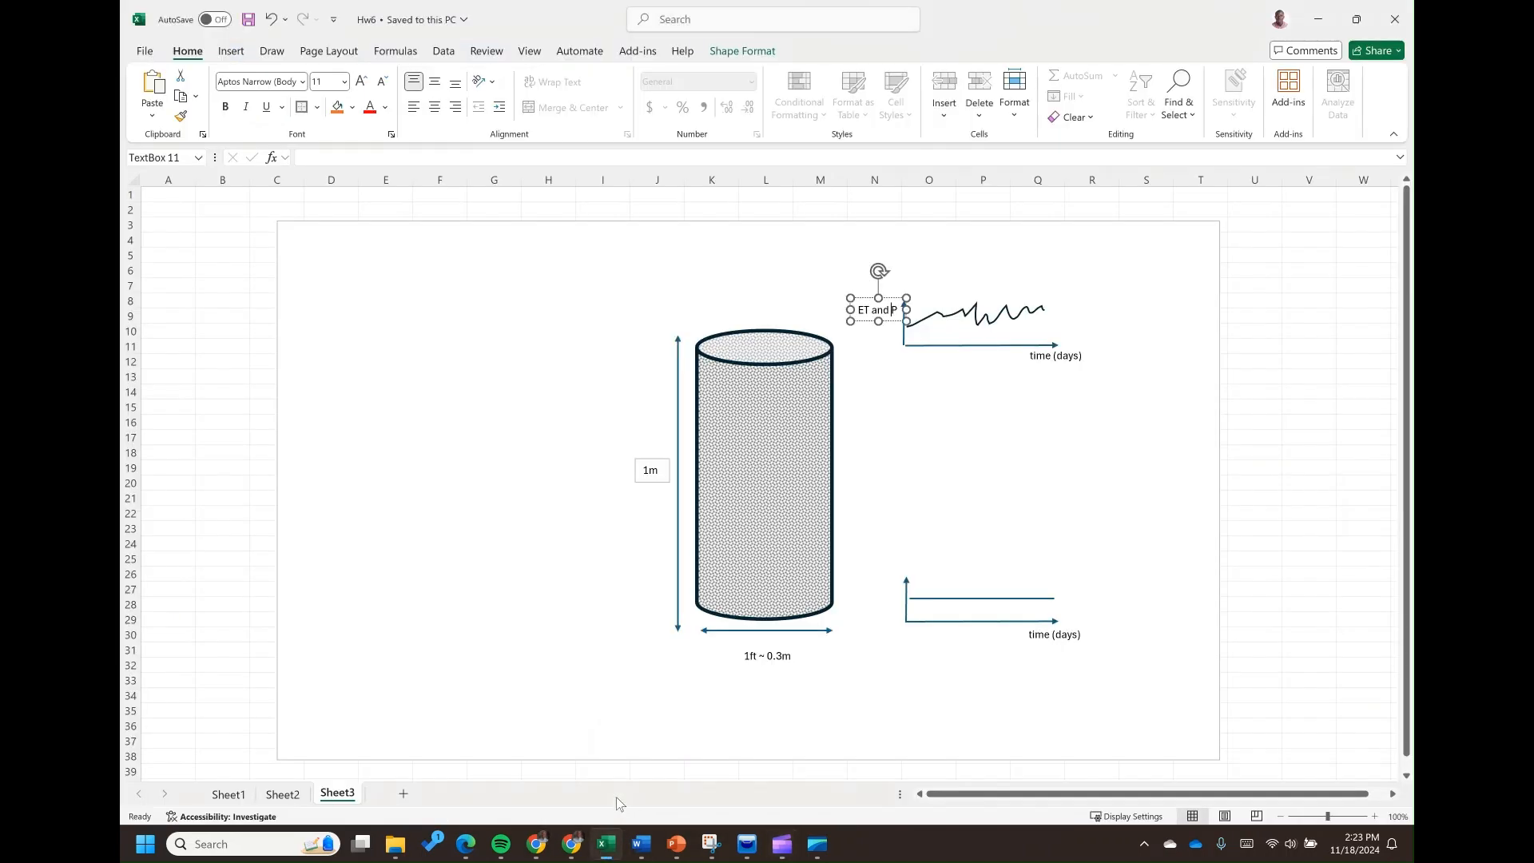
pyautogui.click(282, 793)
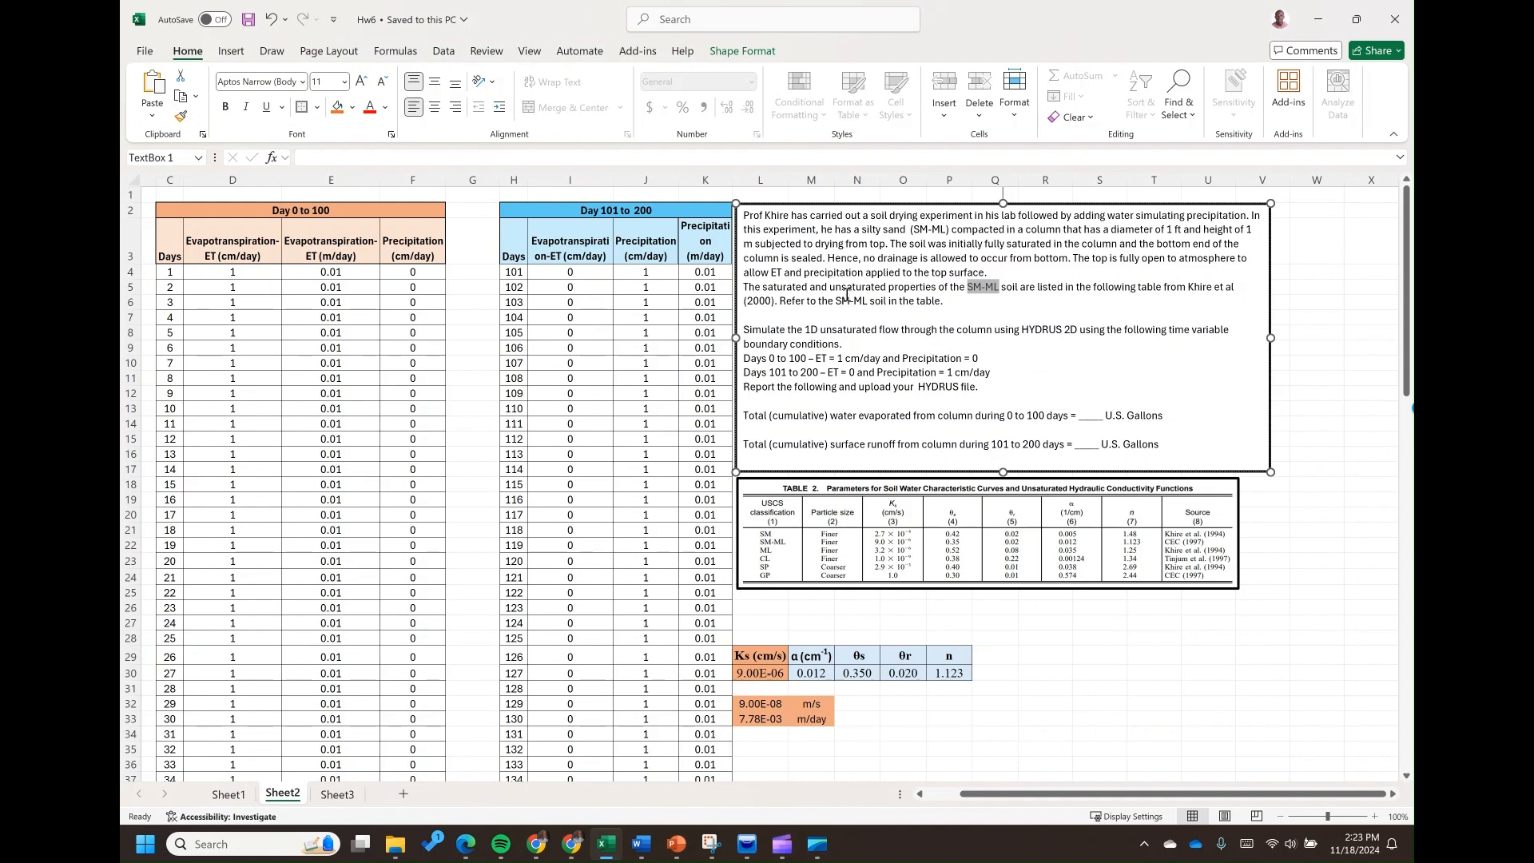
pyautogui.click(859, 253)
pyautogui.moveTo(869, 231); pyautogui.dragTo(906, 234)
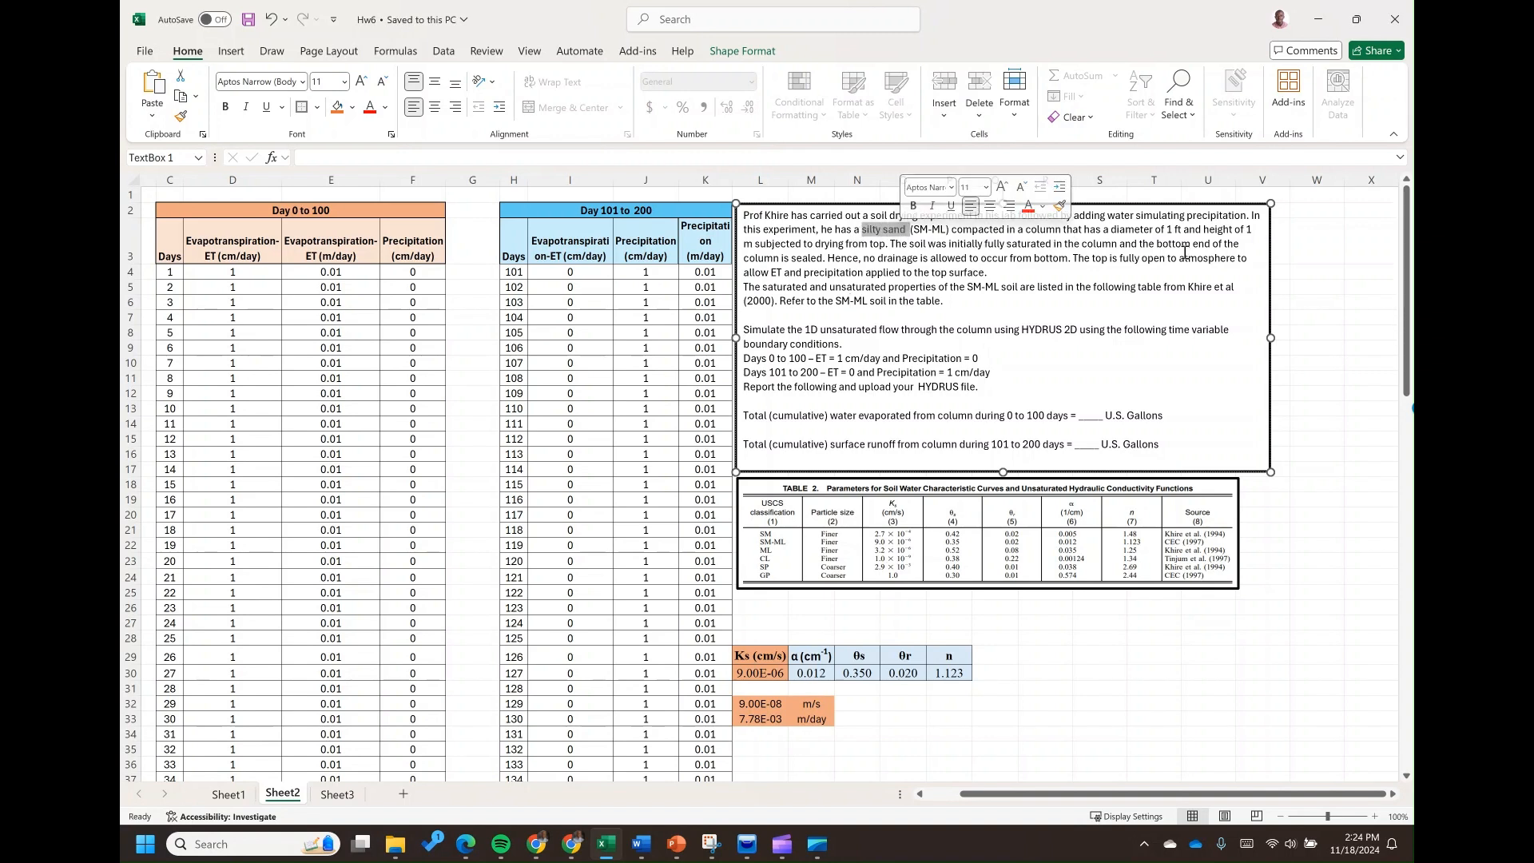
pyautogui.moveTo(1167, 230); pyautogui.dragTo(1185, 235)
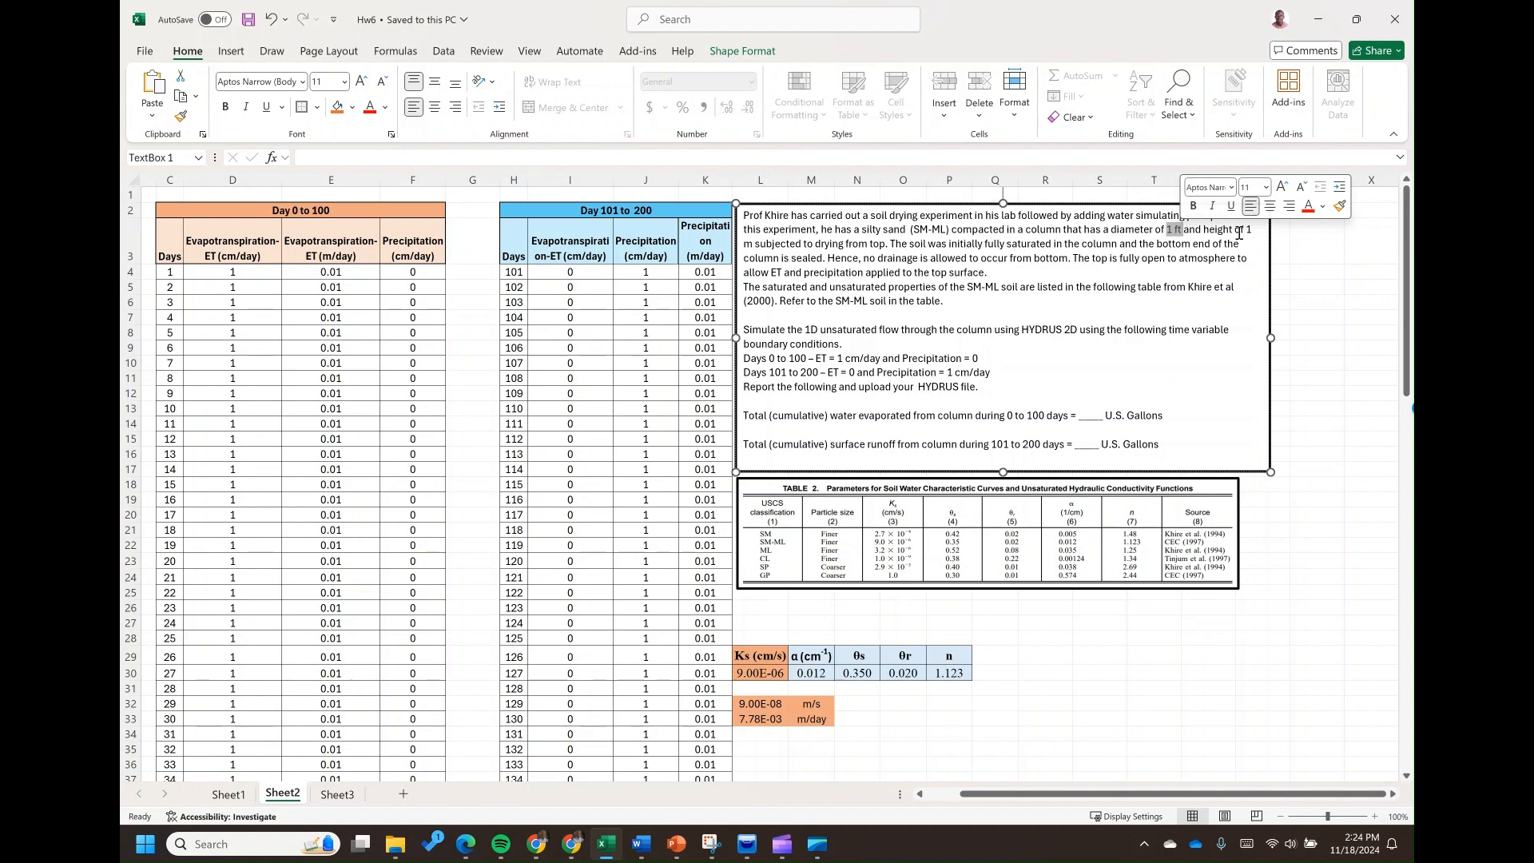
pyautogui.click(1246, 231)
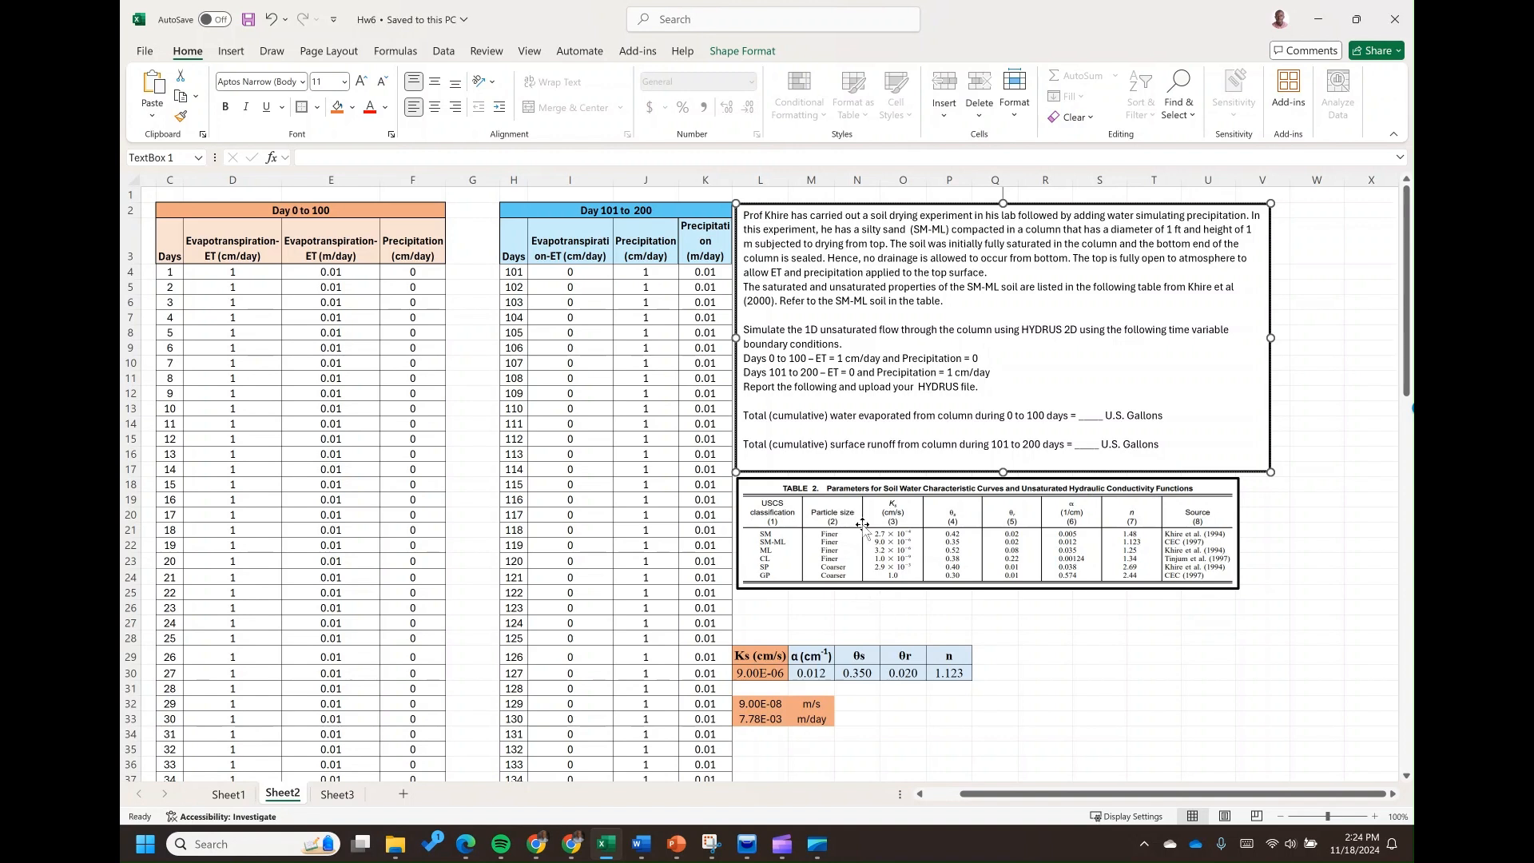
pyautogui.moveTo(862, 230); pyautogui.dragTo(909, 231)
pyautogui.moveTo(997, 373); pyautogui.dragTo(750, 361)
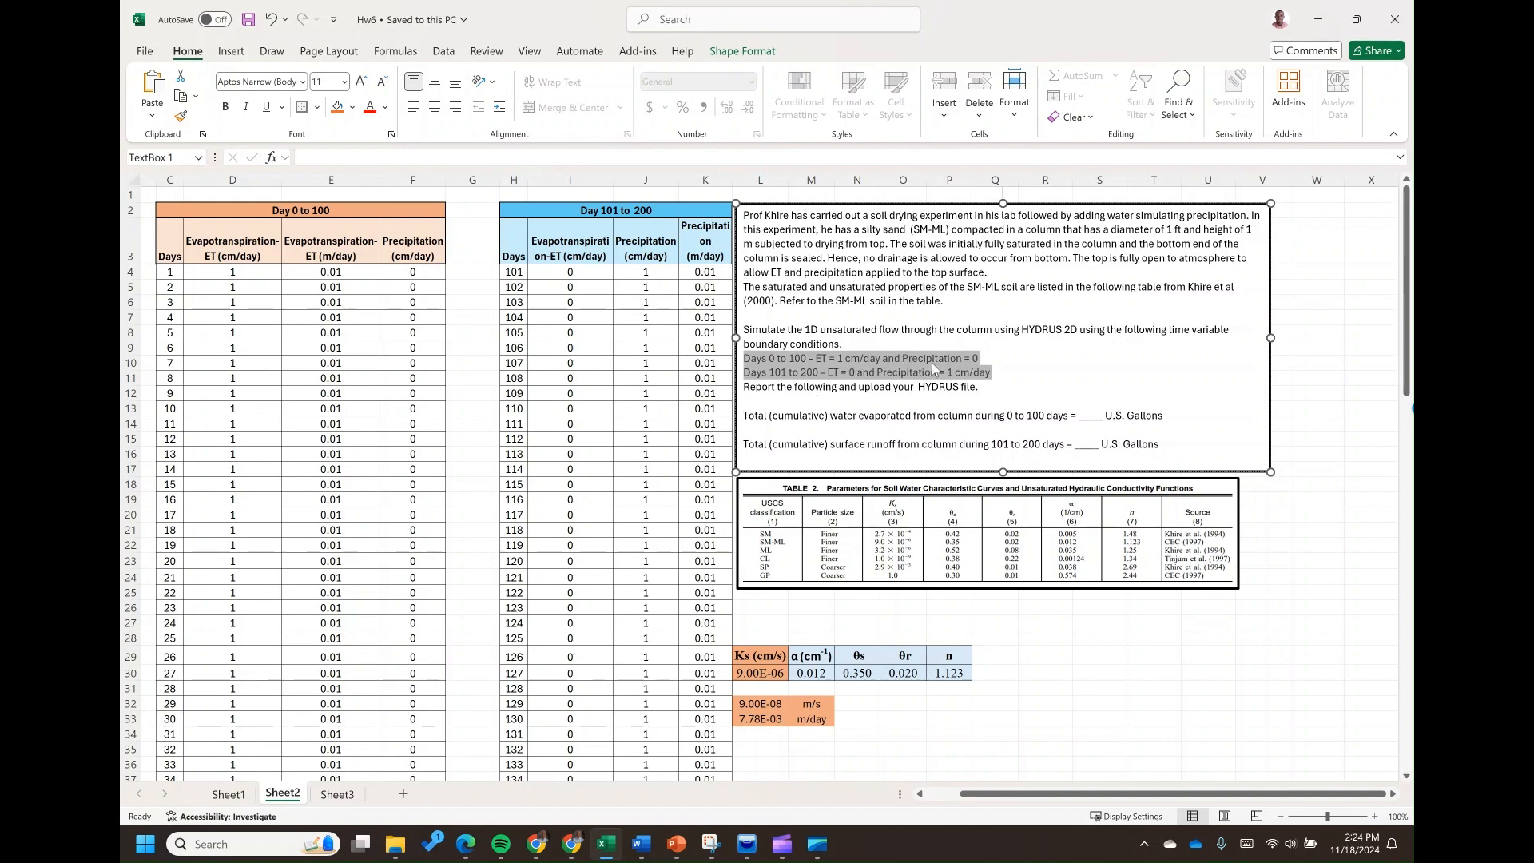
# Examine the ET and P label beside the soil column sketch on Sheet3, and return to Sheet2
pyautogui.click(339, 796)
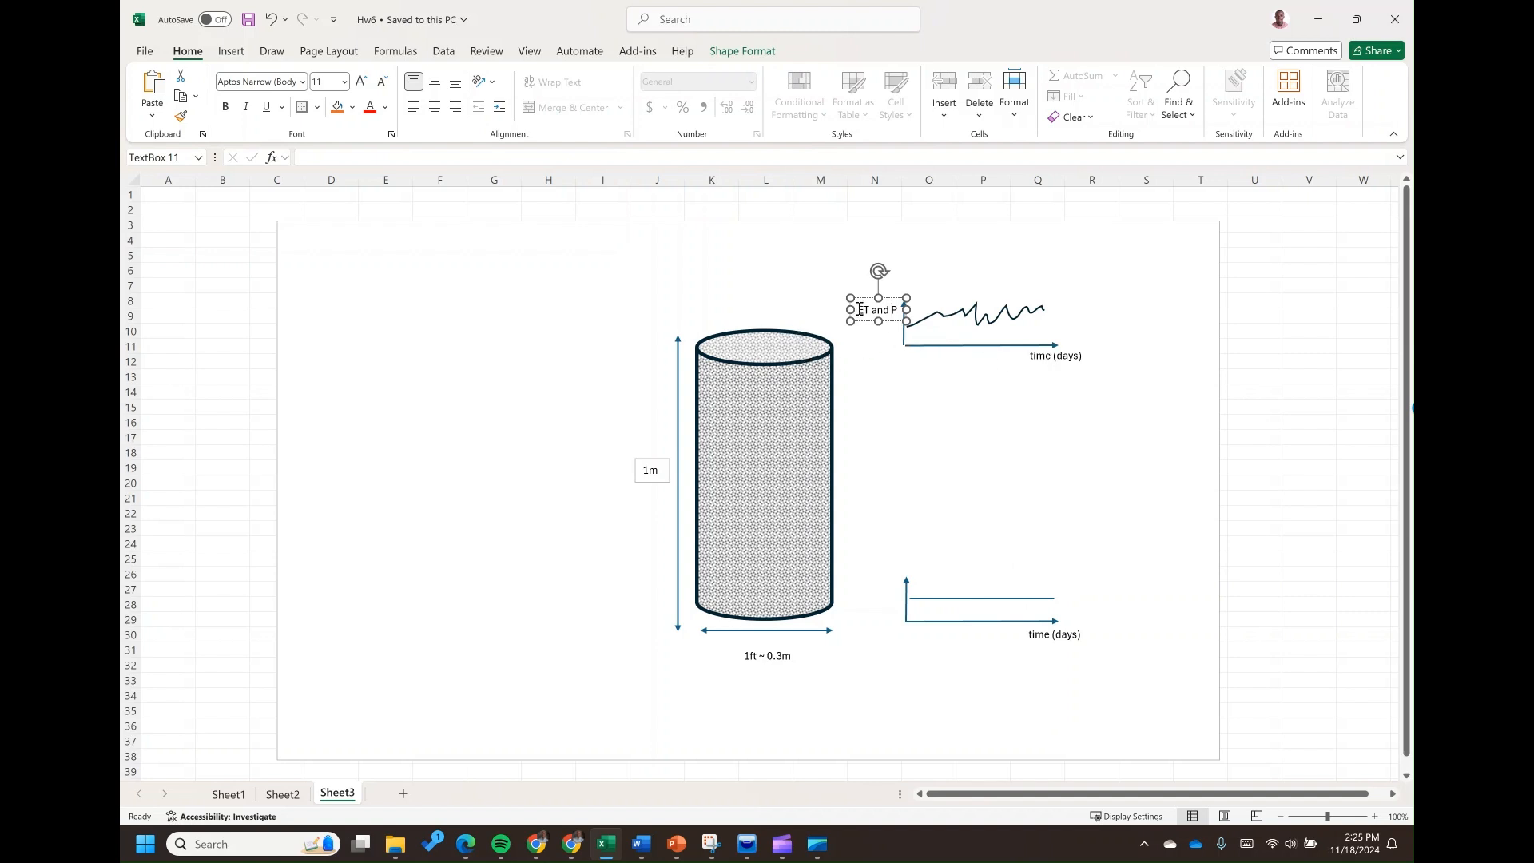
pyautogui.moveTo(863, 310); pyautogui.dragTo(899, 310)
pyautogui.click(294, 794)
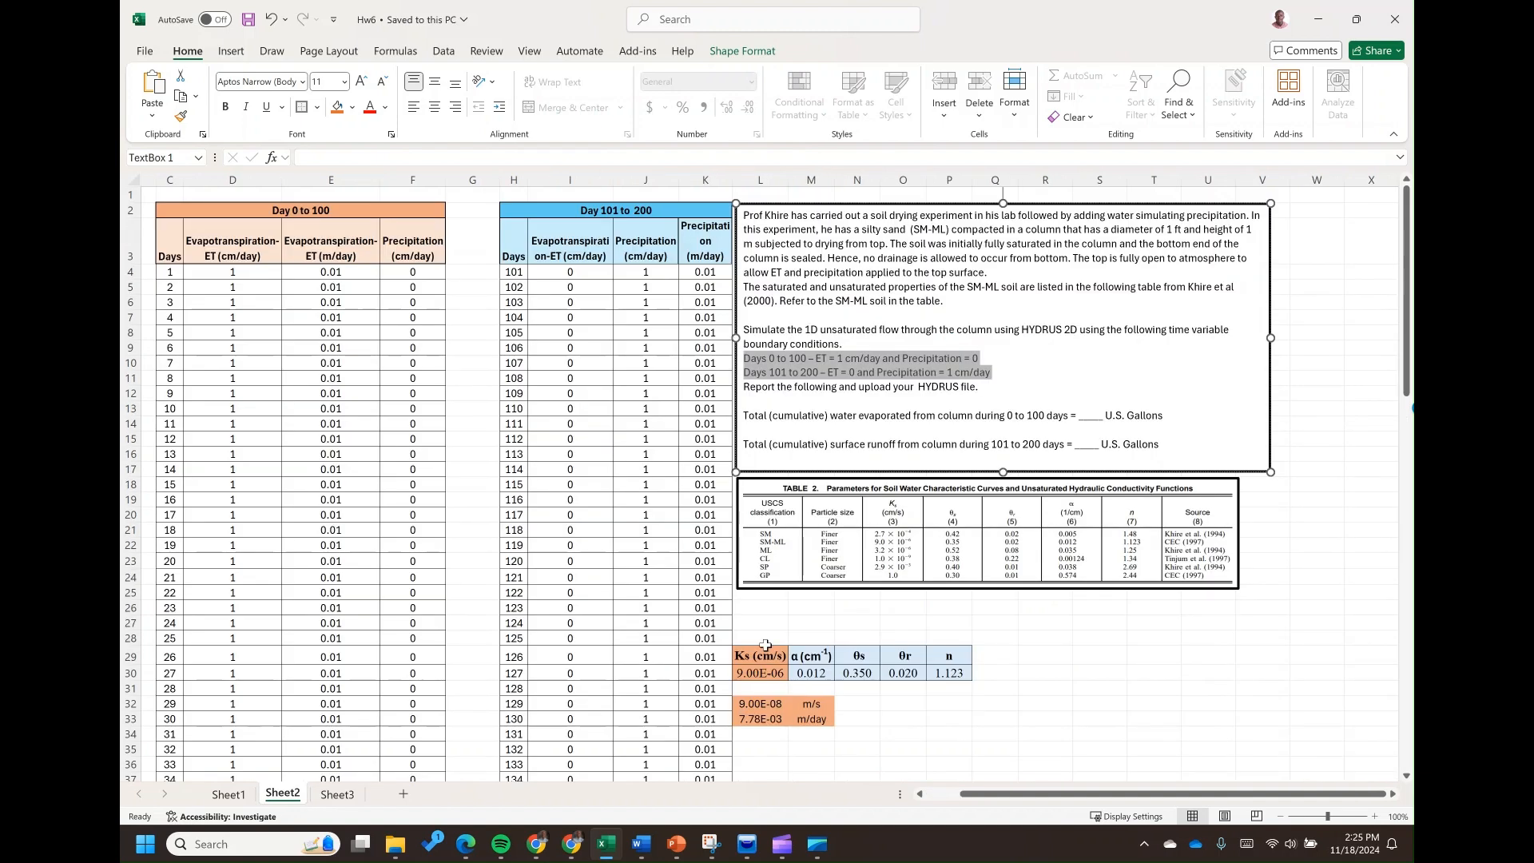
# Switch to HYDRUS, create a new project named Experiment 1 and proceed to its domain settings
pyautogui.click(747, 844)
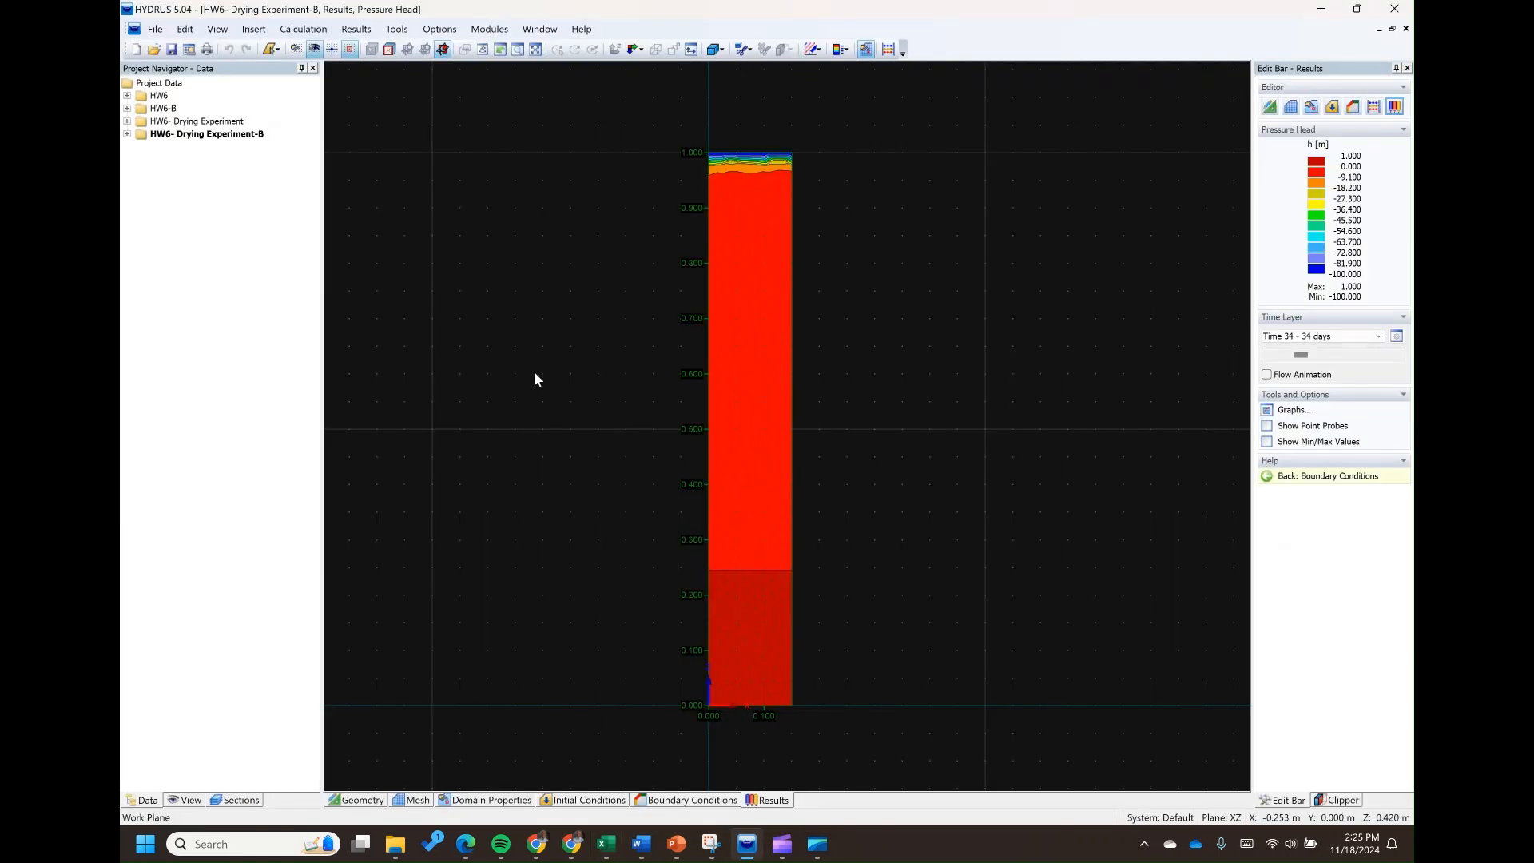
pyautogui.click(184, 29)
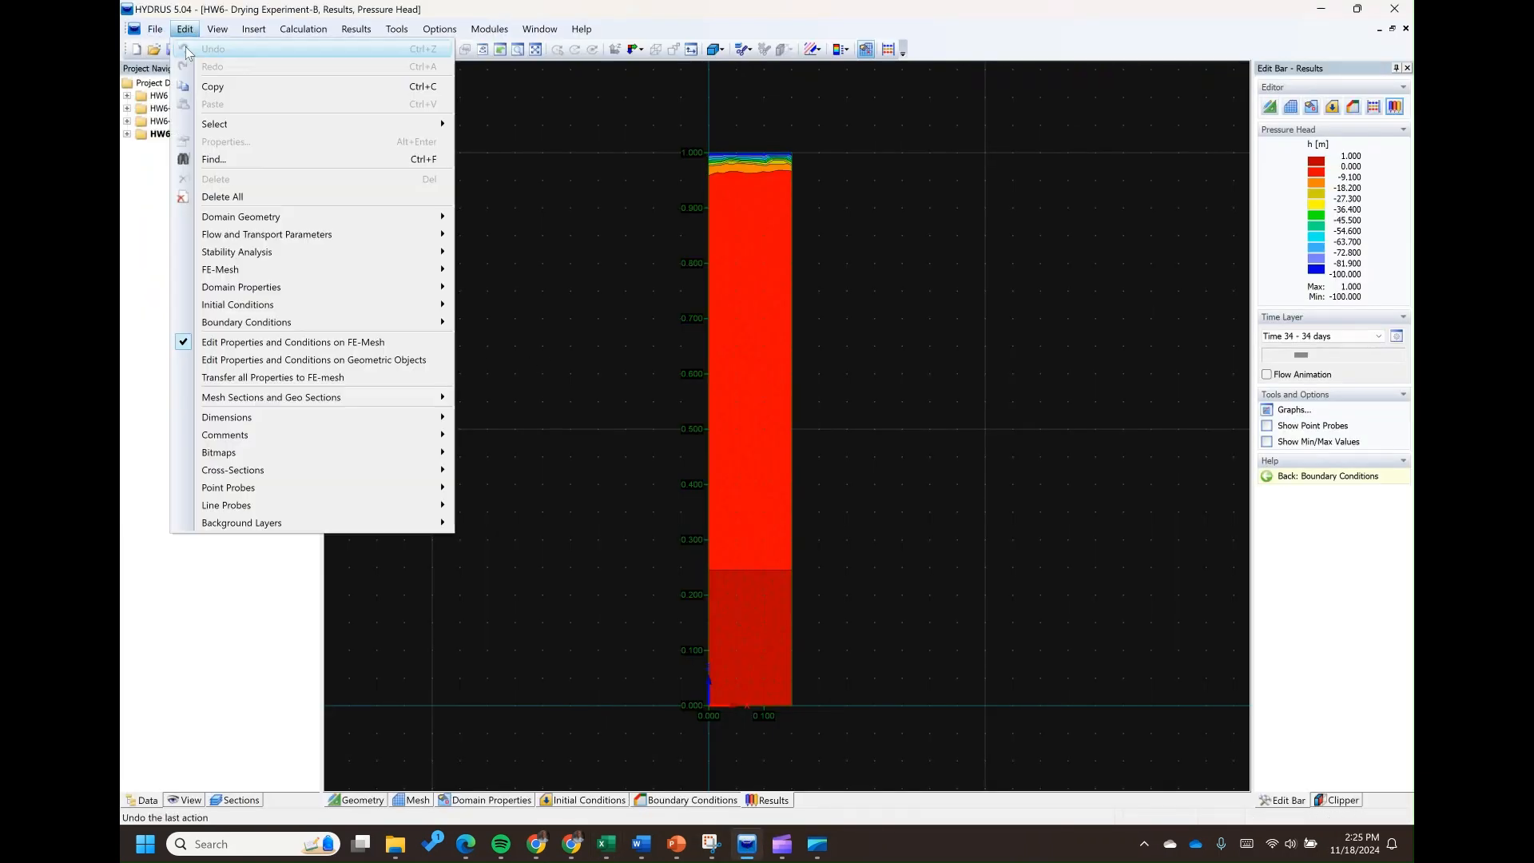
pyautogui.click(180, 48)
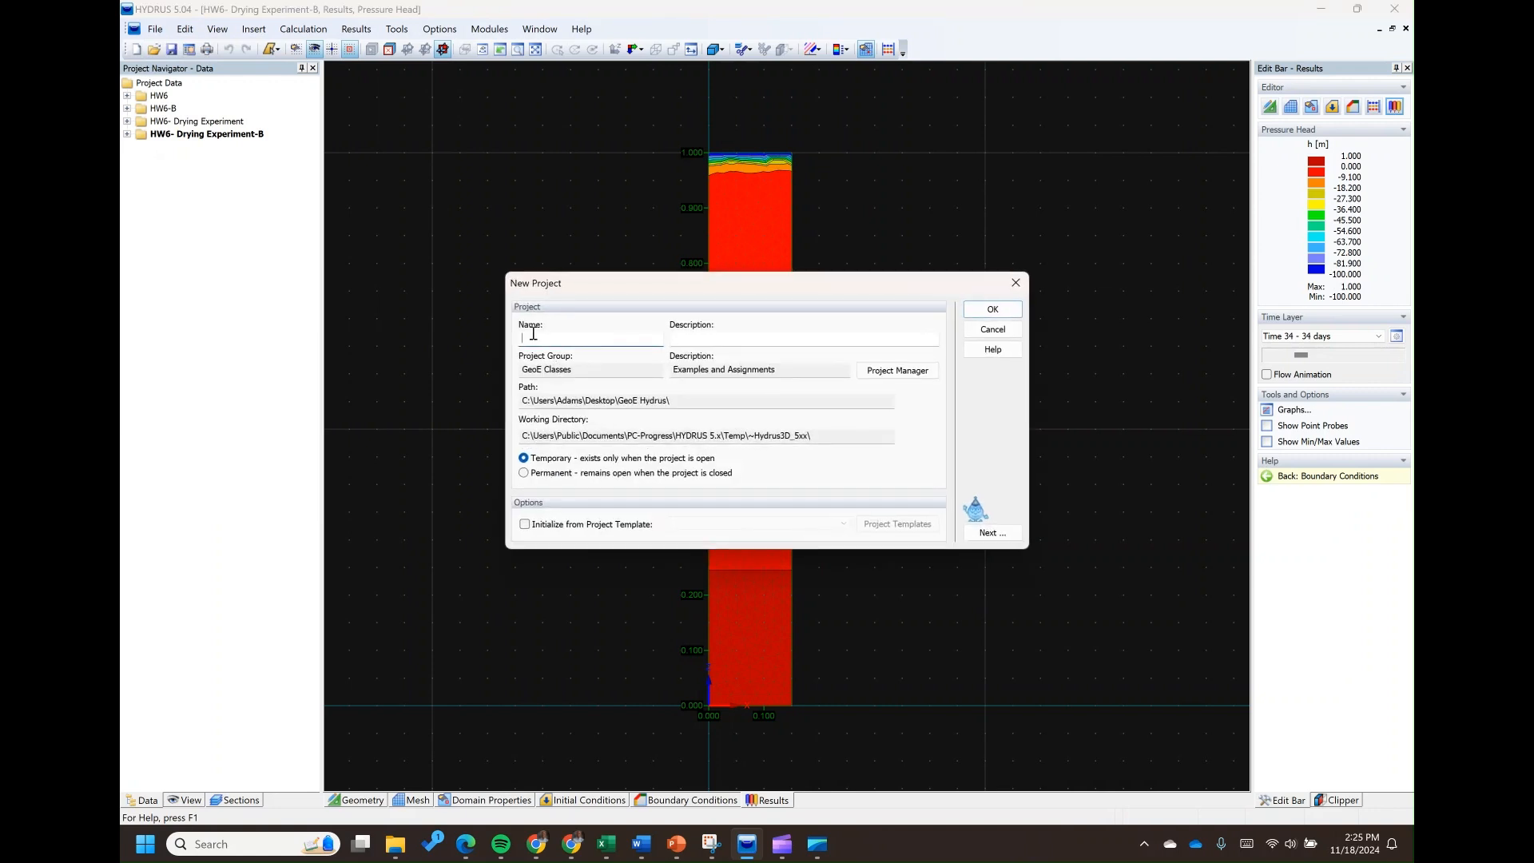
pyautogui.write('Experiment 1')
pyautogui.click(982, 533)
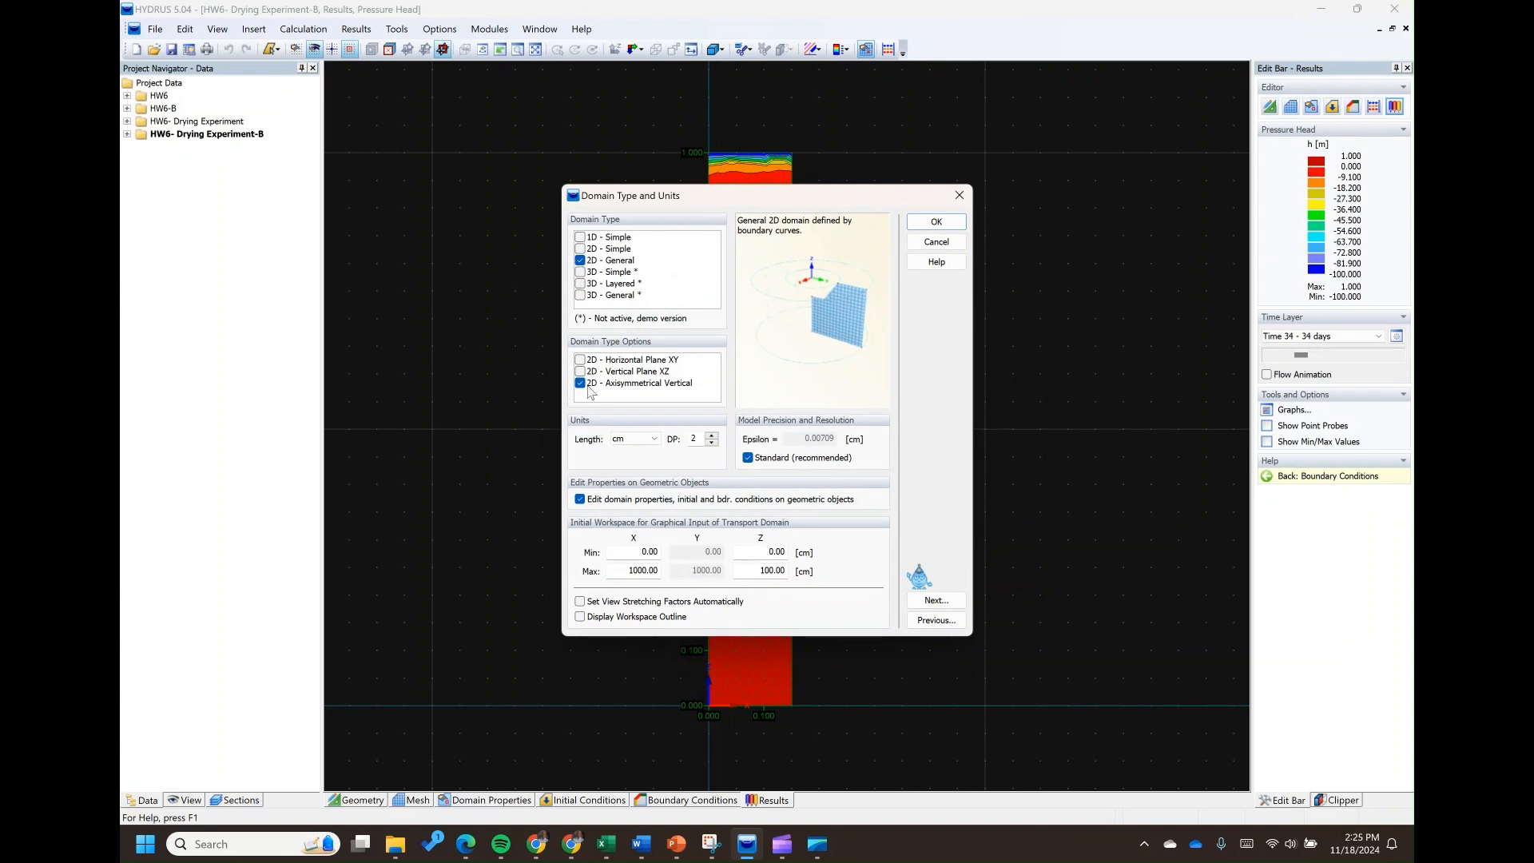
# Set the domain's length unit to m and the workspace's maximum X to 0.150 m
pyautogui.click(647, 439)
pyautogui.click(637, 471)
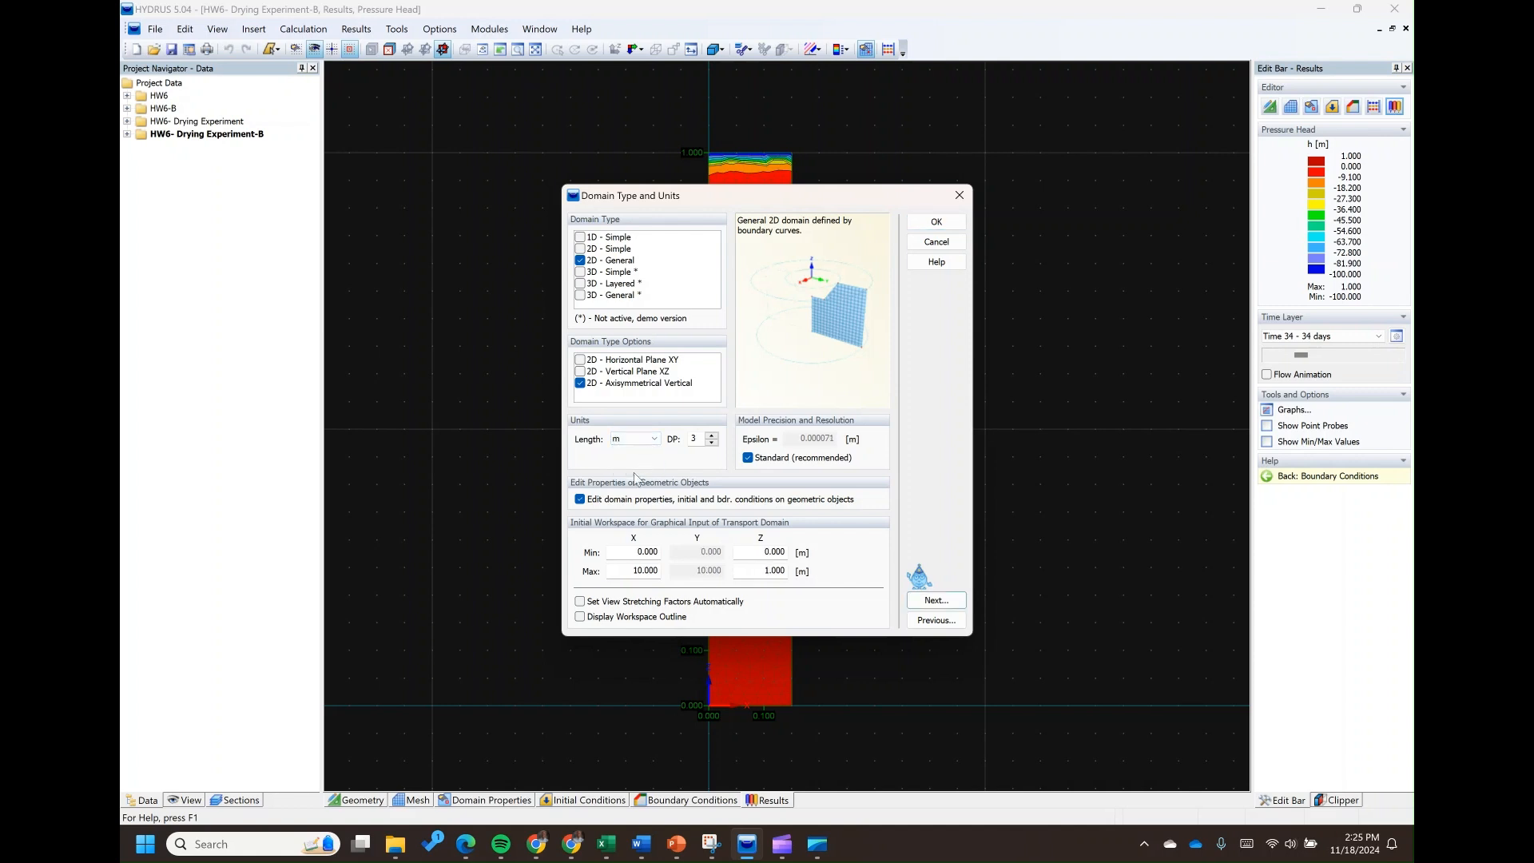
pyautogui.doubleClick(634, 572)
pyautogui.write('0.15')
# Check the column diameter in the Excel problem statement and use the sketch's height arrow to illustrate the cylinder's central axis
pyautogui.click(604, 858)
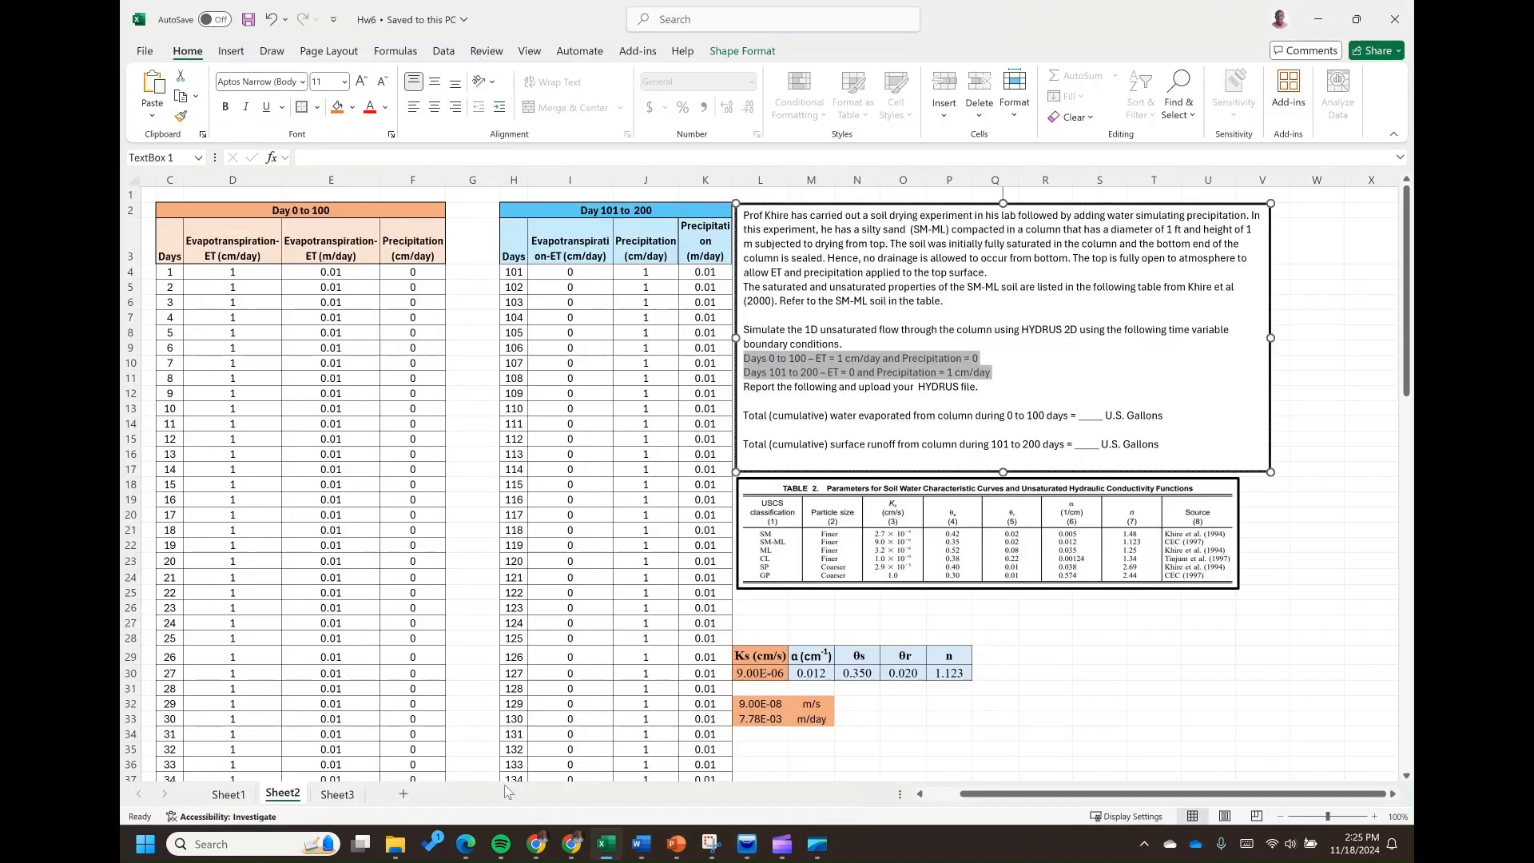
pyautogui.click(1079, 354)
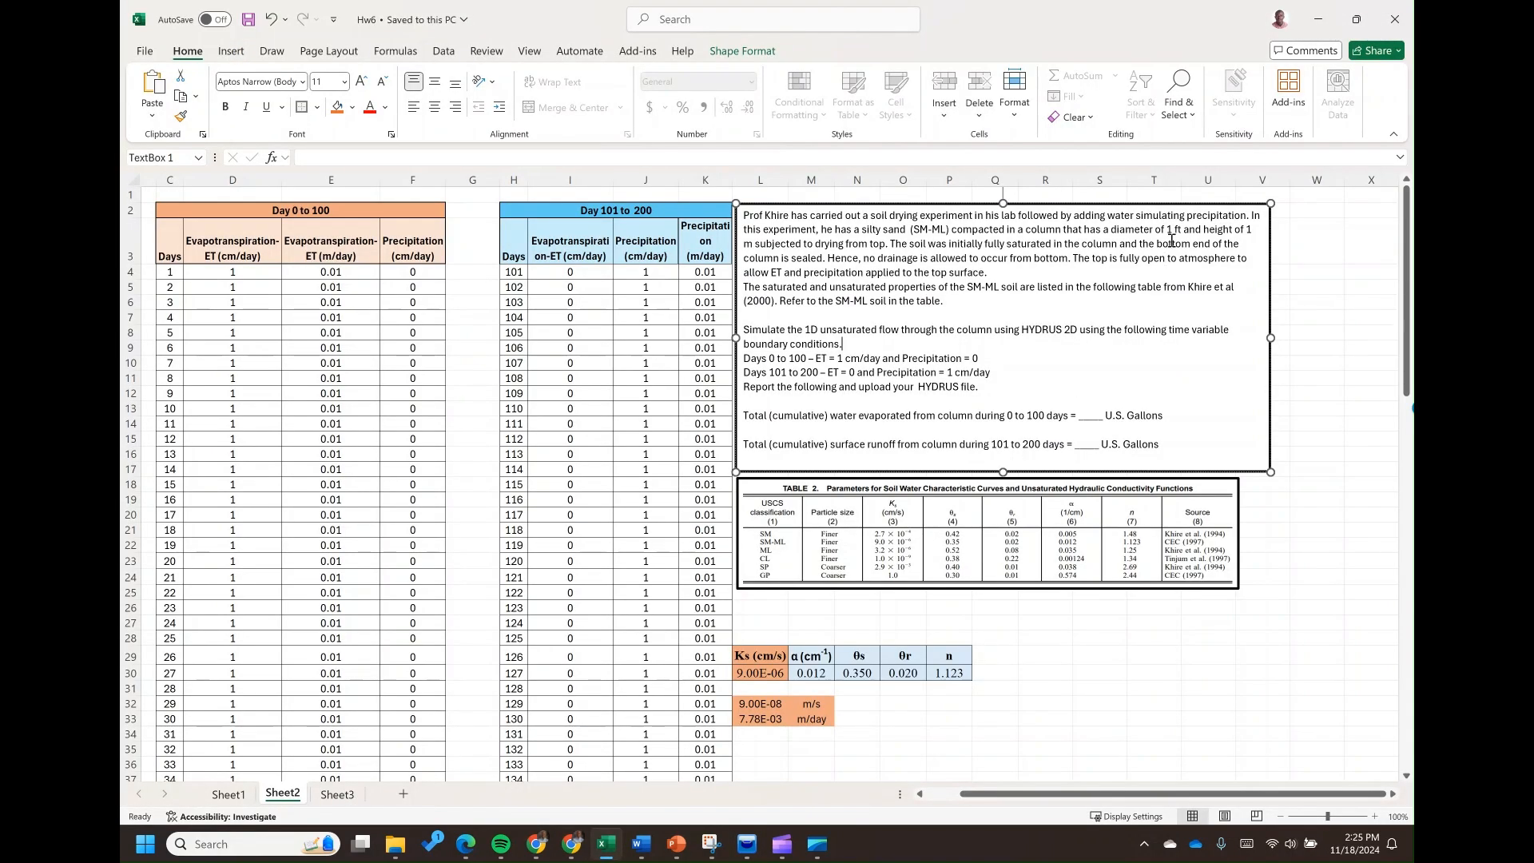
pyautogui.moveTo(1168, 230); pyautogui.dragTo(1183, 230)
pyautogui.click(337, 793)
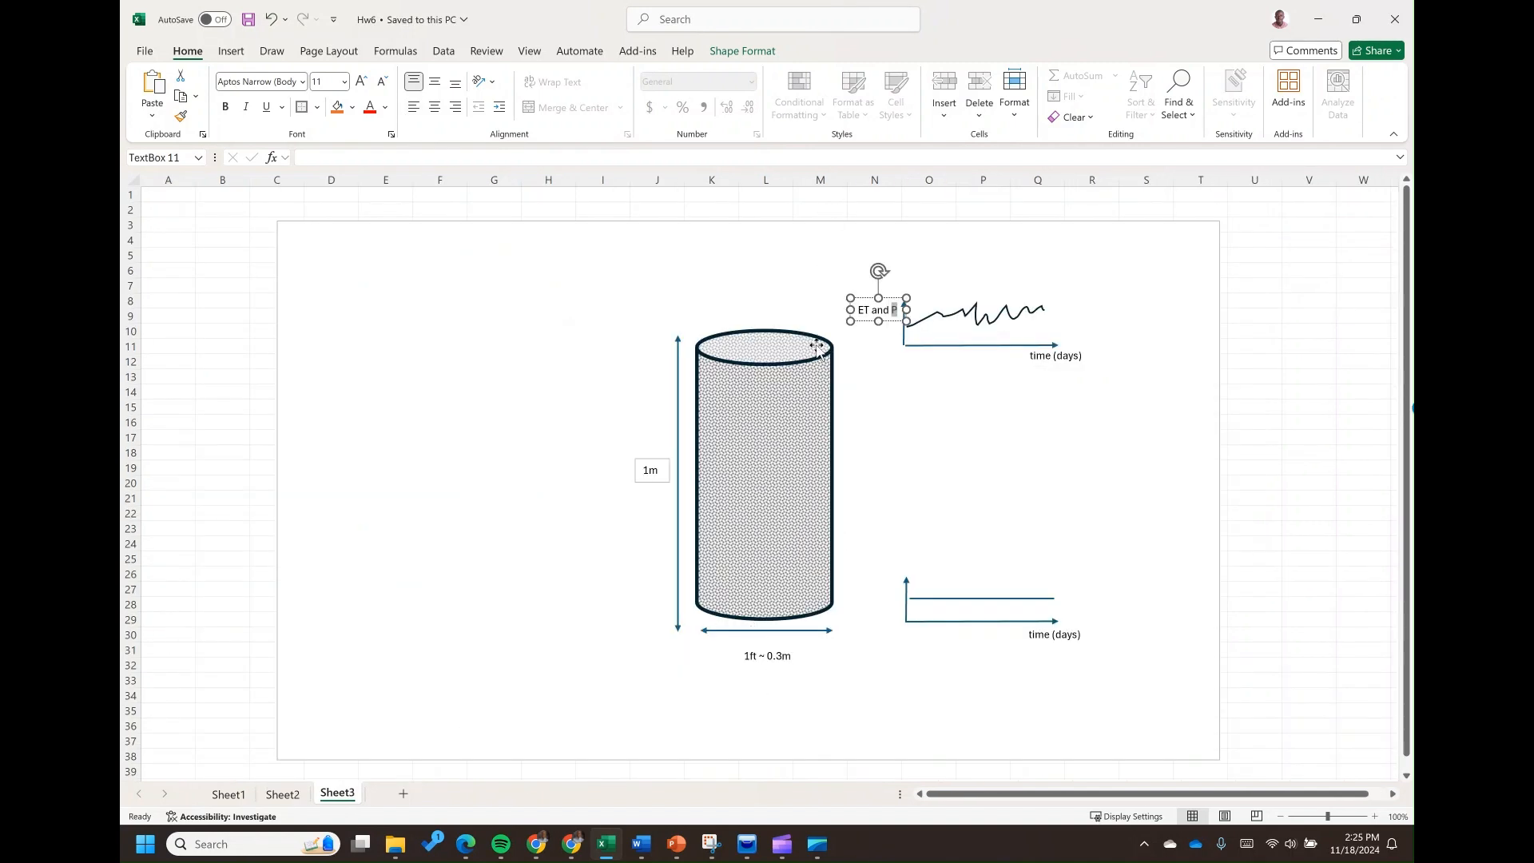
pyautogui.moveTo(676, 407); pyautogui.dragTo(766, 393)
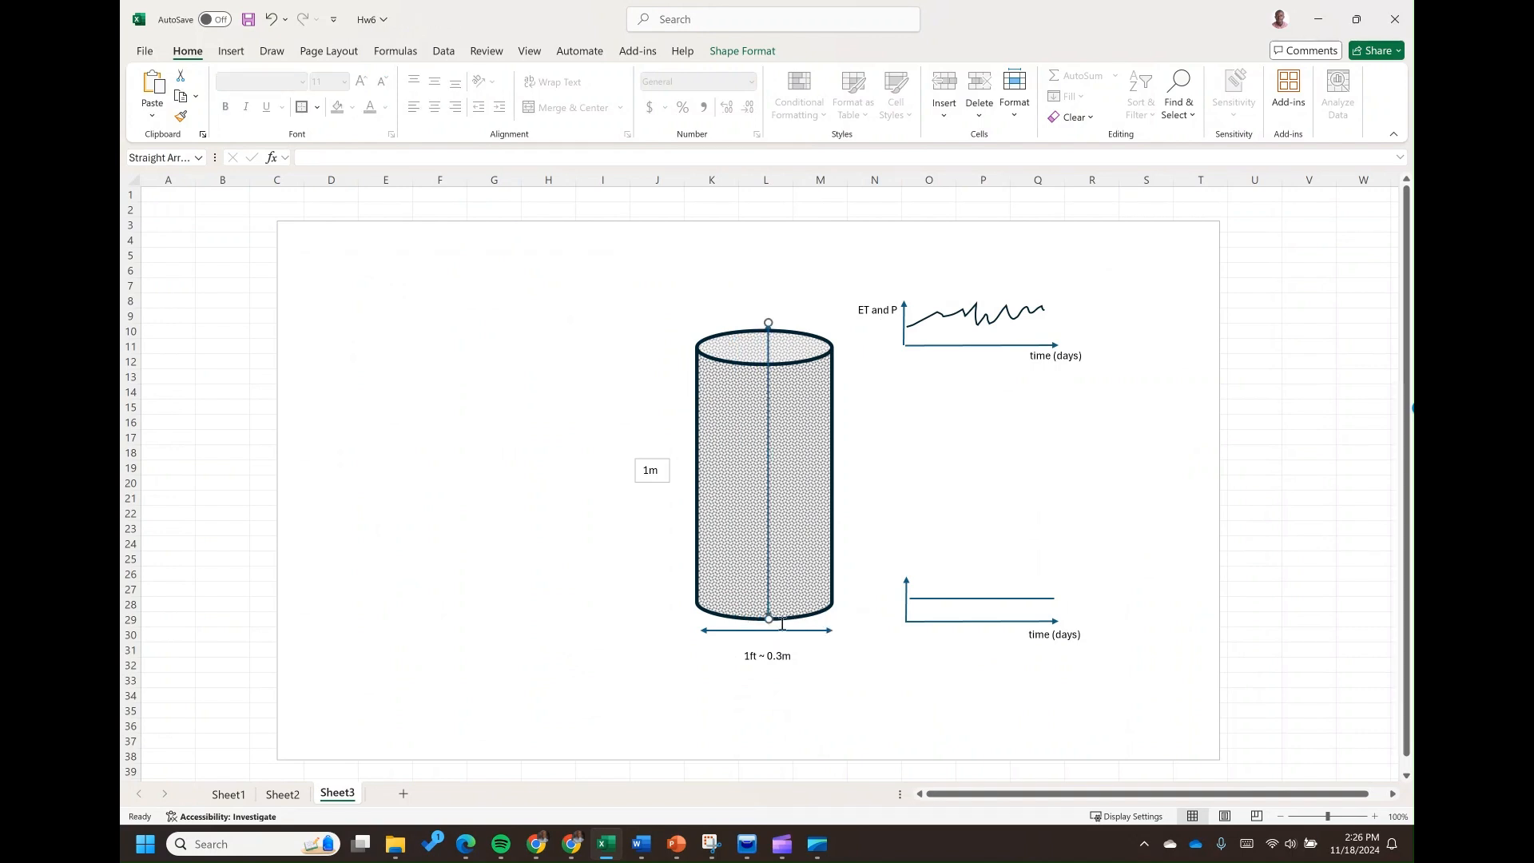
pyautogui.moveTo(769, 339); pyautogui.dragTo(686, 357)
# Back in HYDRUS, enable automatic view stretching factors and the workspace outline display, keep the 1 m maximum Z, and accept the domain settings
pyautogui.moveTo(746, 843)
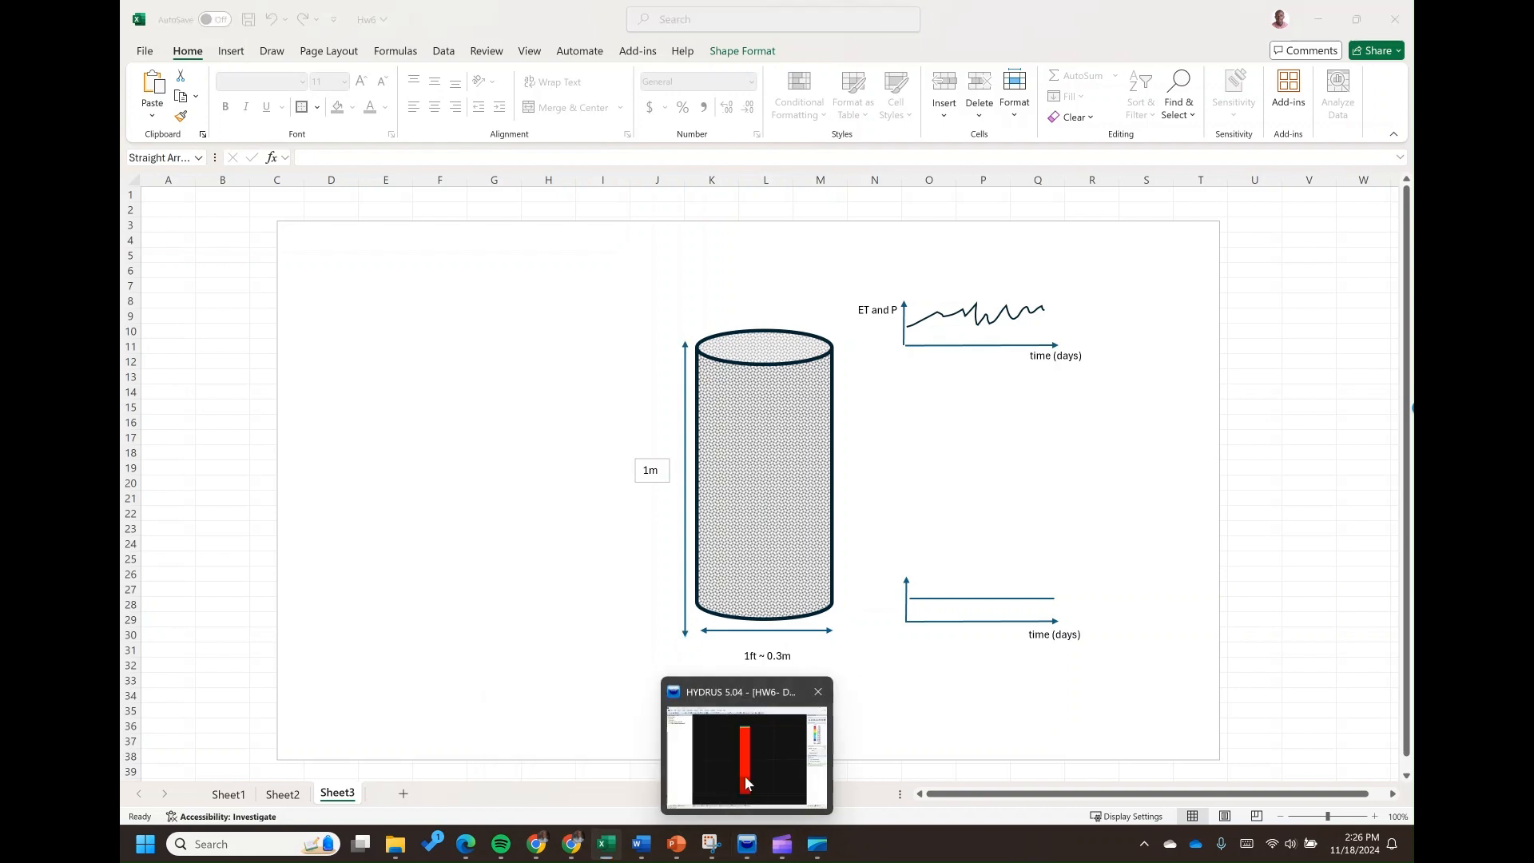
pyautogui.click(745, 775)
pyautogui.click(765, 570)
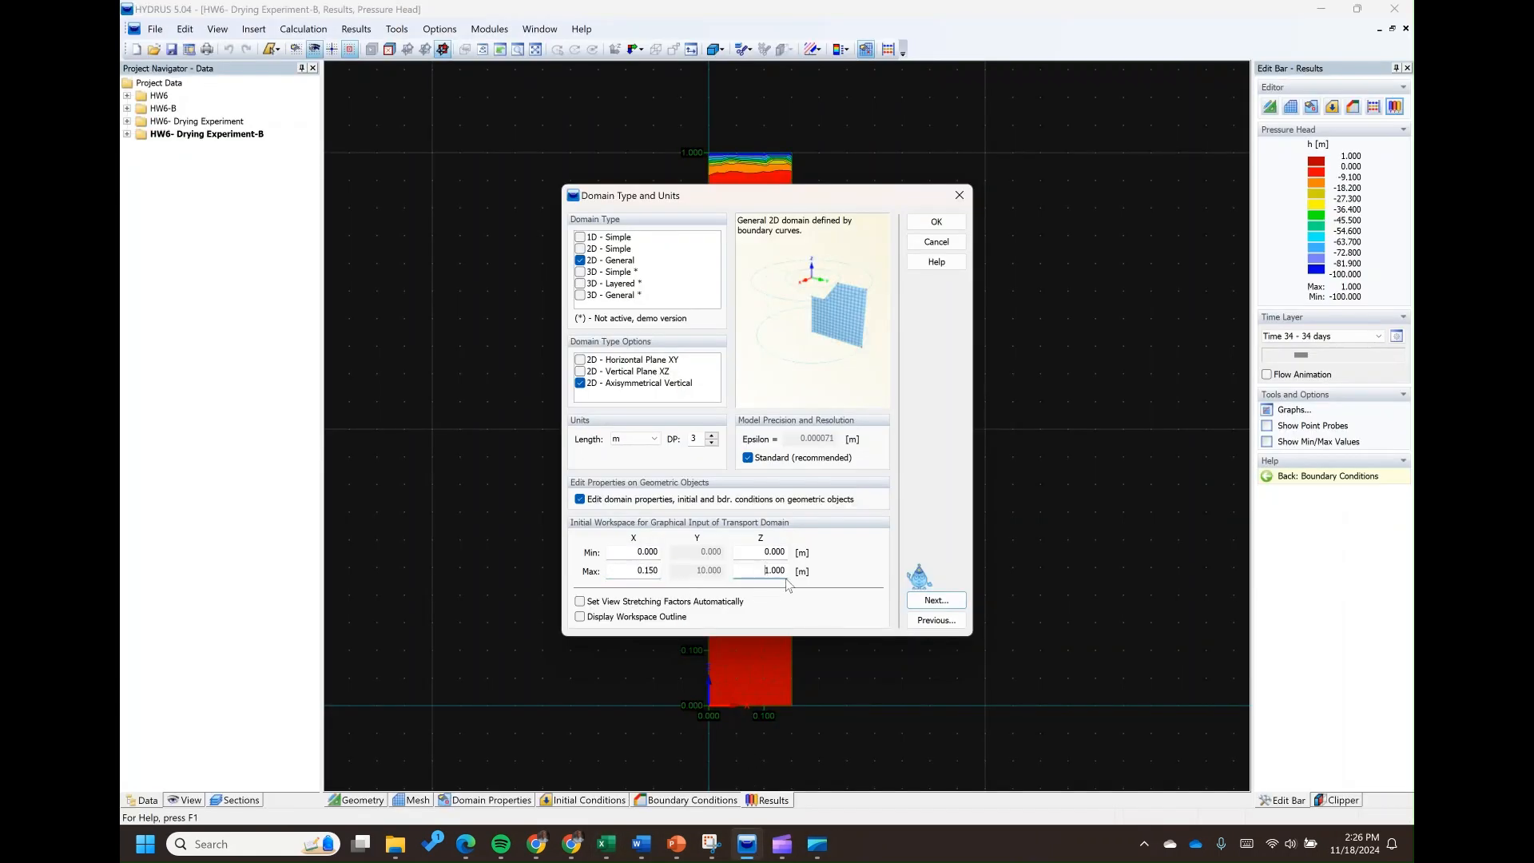
pyautogui.click(580, 601)
pyautogui.click(580, 616)
pyautogui.click(935, 601)
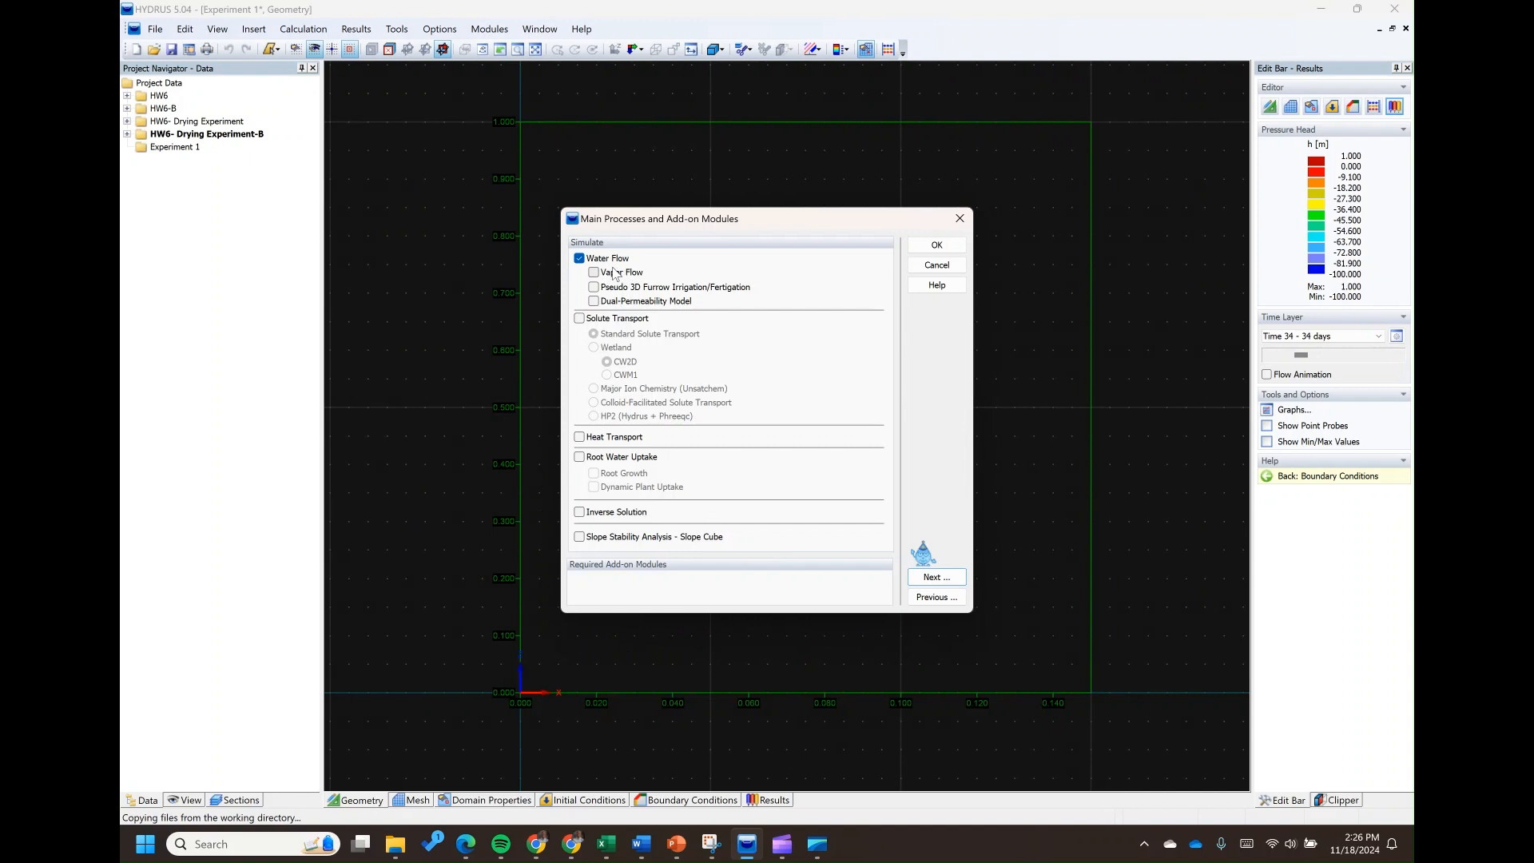
# Keep water flow as the only simulated process and set the final time to 200 days
pyautogui.click(929, 577)
pyautogui.doubleClick(861, 366)
pyautogui.write('200')
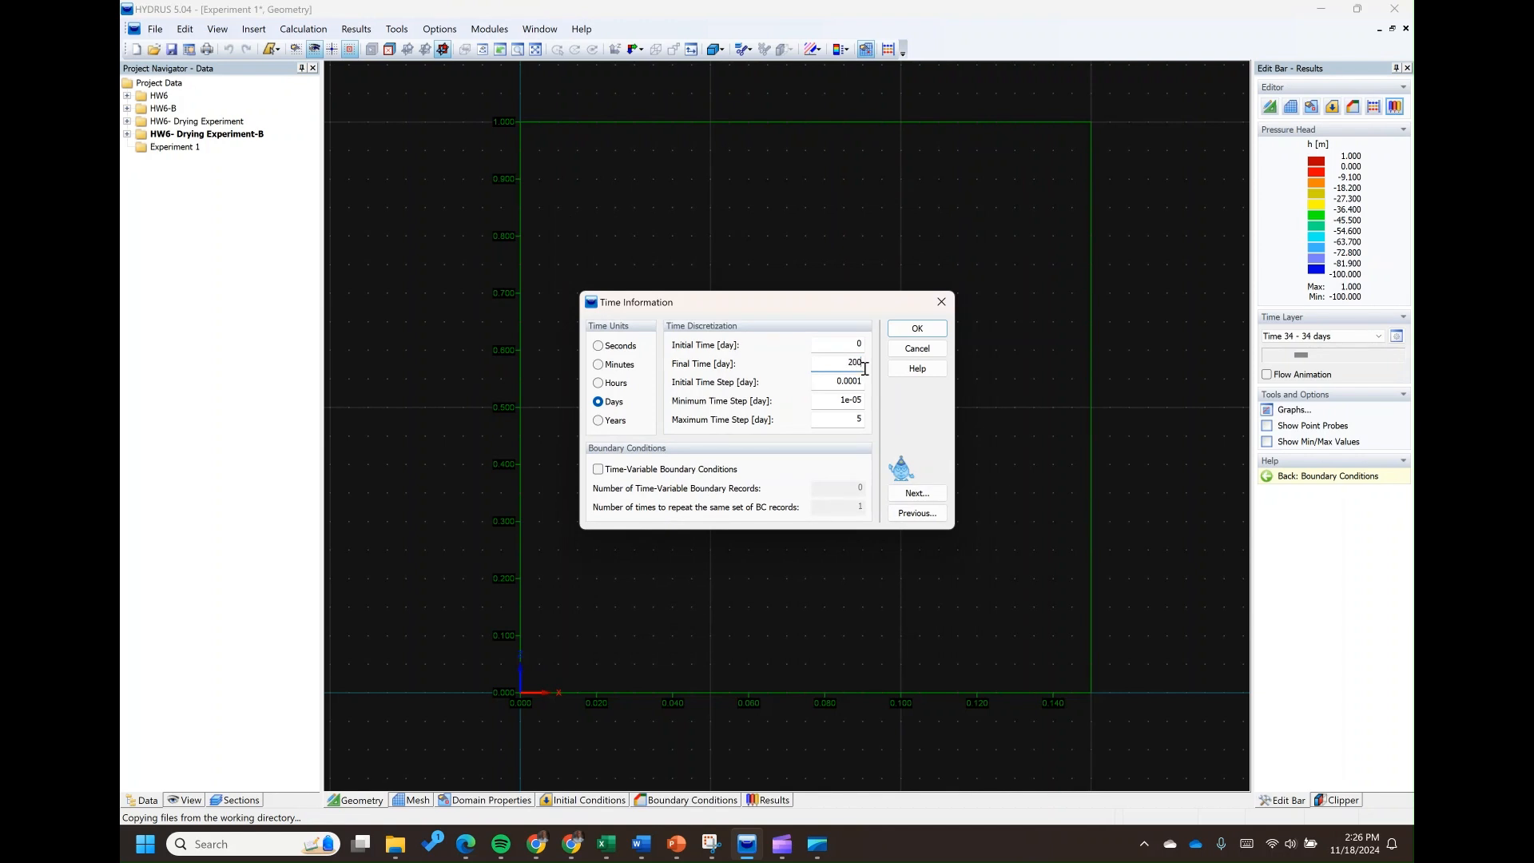
# Enable time-variable boundary conditions, enter the number of boundary records, and accept the time information
pyautogui.click(599, 469)
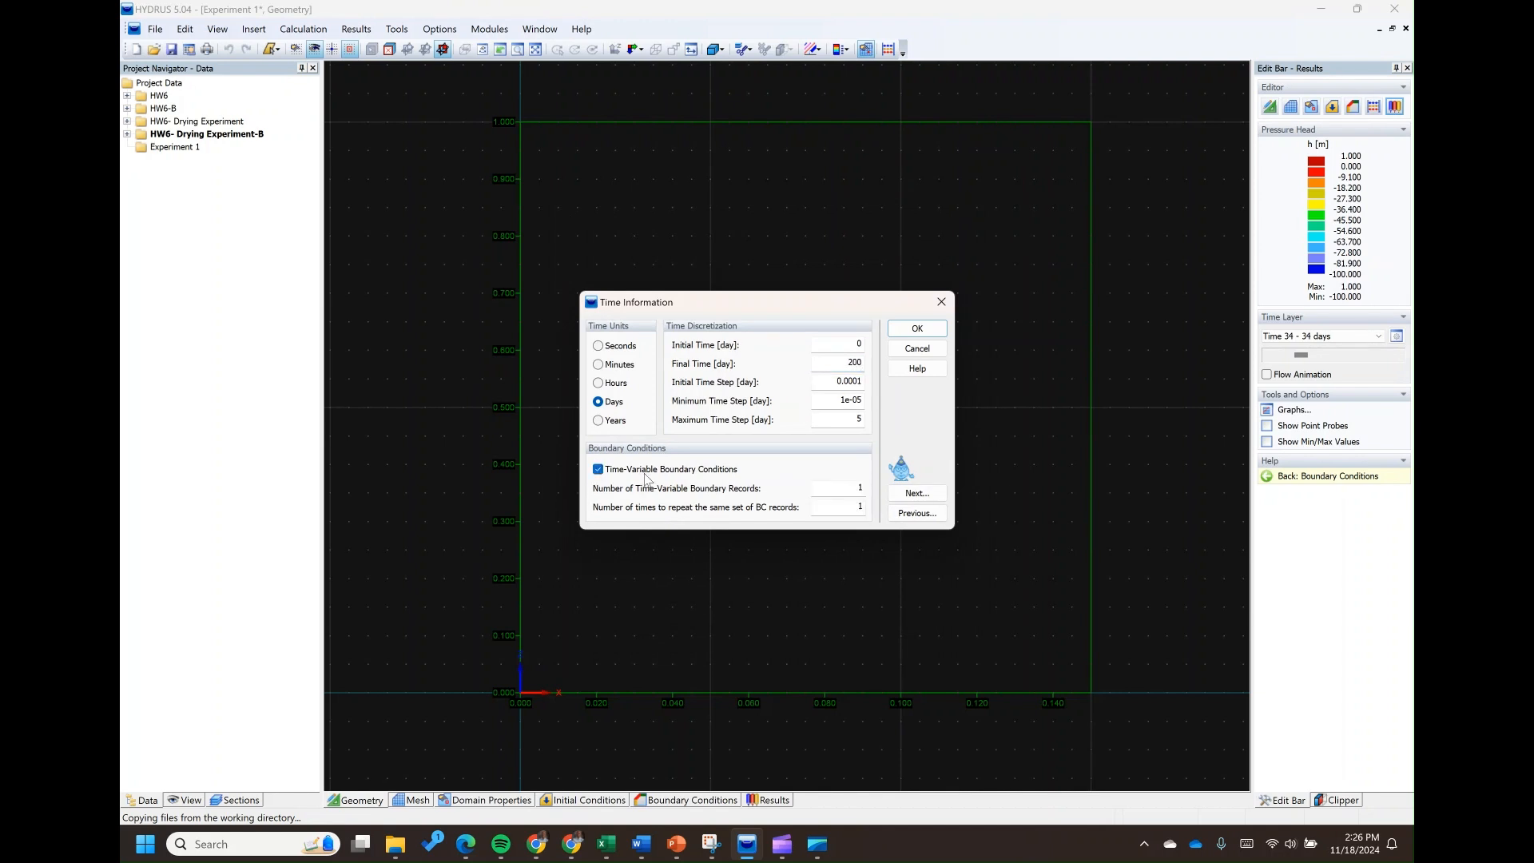
pyautogui.doubleClick(854, 489)
pyautogui.write('200')
pyautogui.click(917, 493)
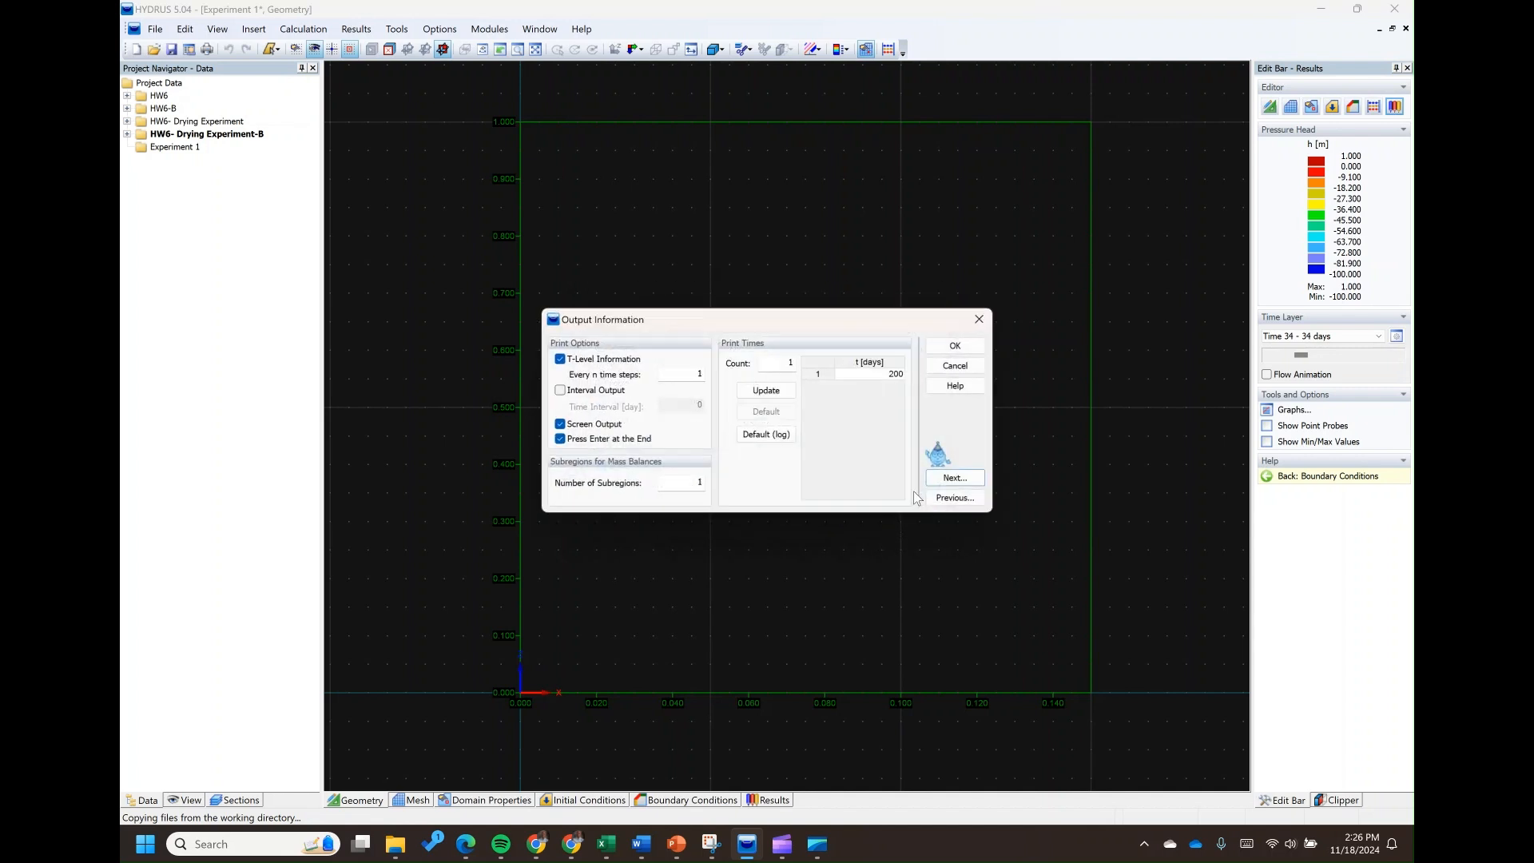
# Set 200 print times and update their list, keeping the default iteration criteria and the van Genuchten - Mualem model without hysteresis
pyautogui.doubleClick(792, 363)
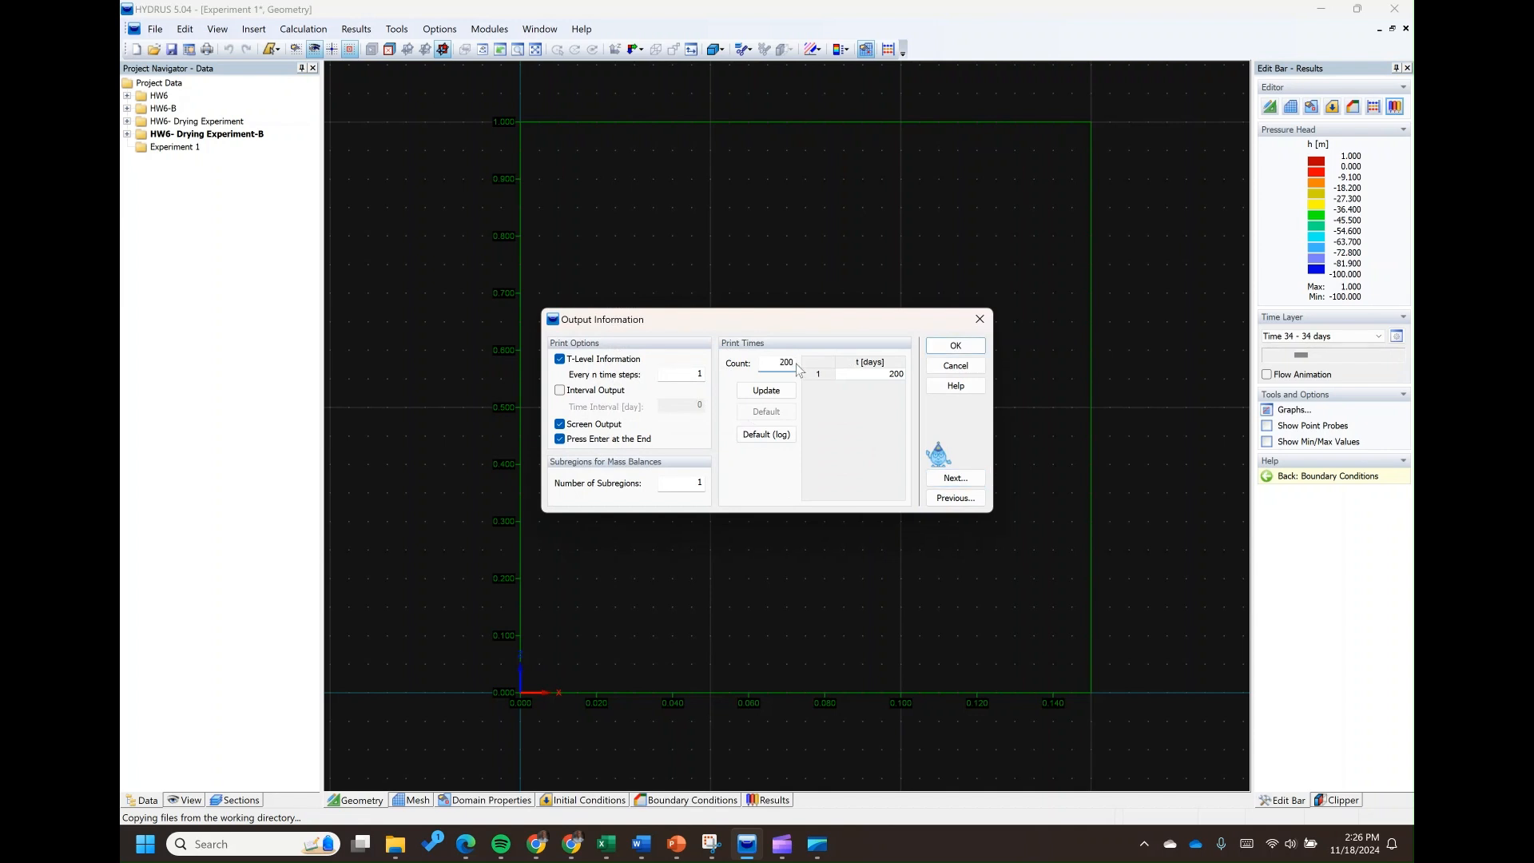
pyautogui.click(779, 395)
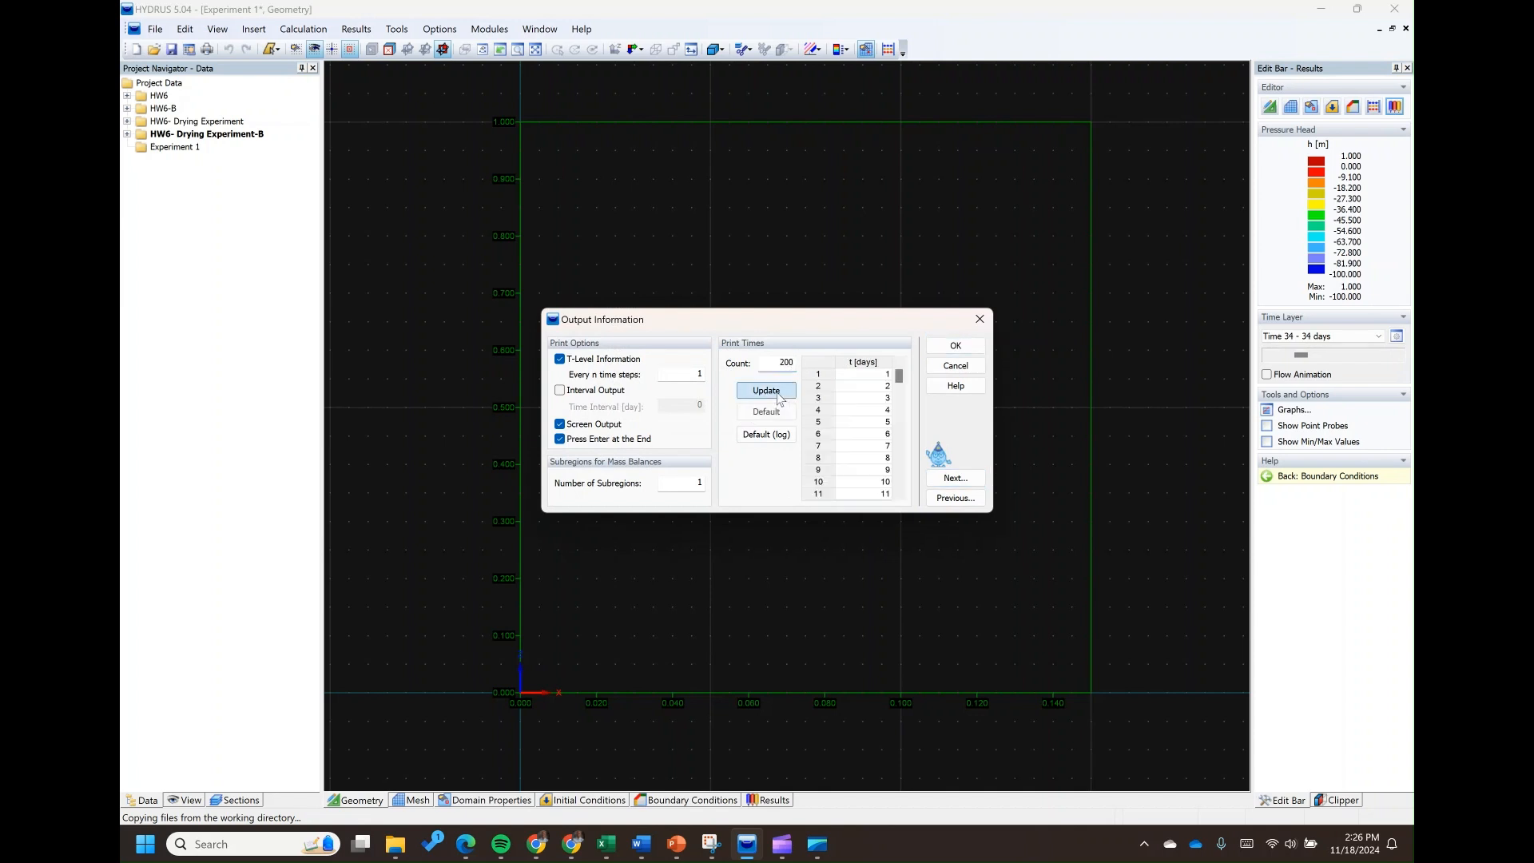
pyautogui.click(955, 478)
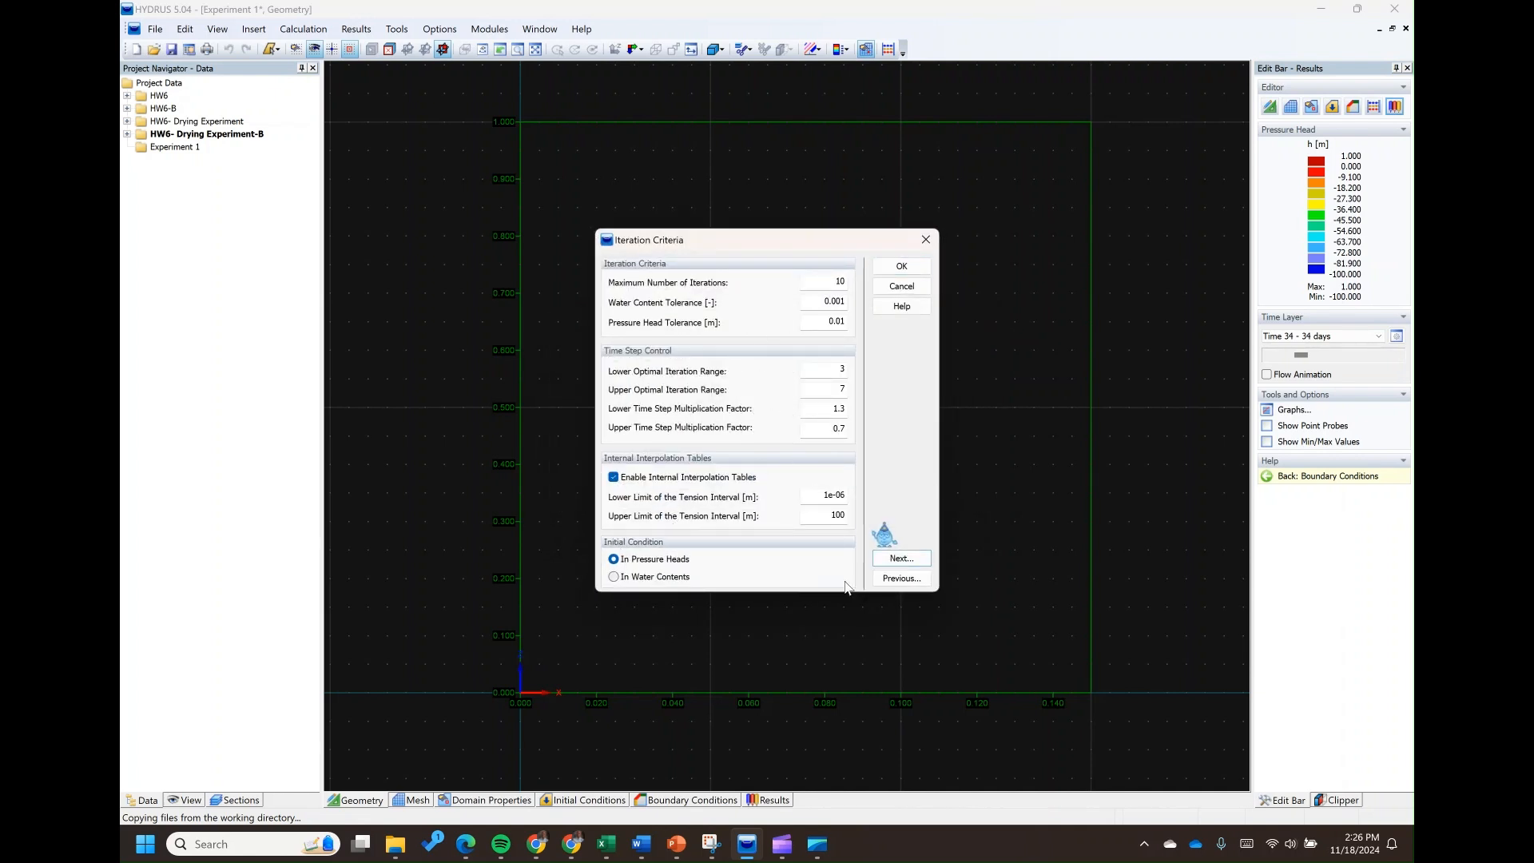
pyautogui.click(893, 559)
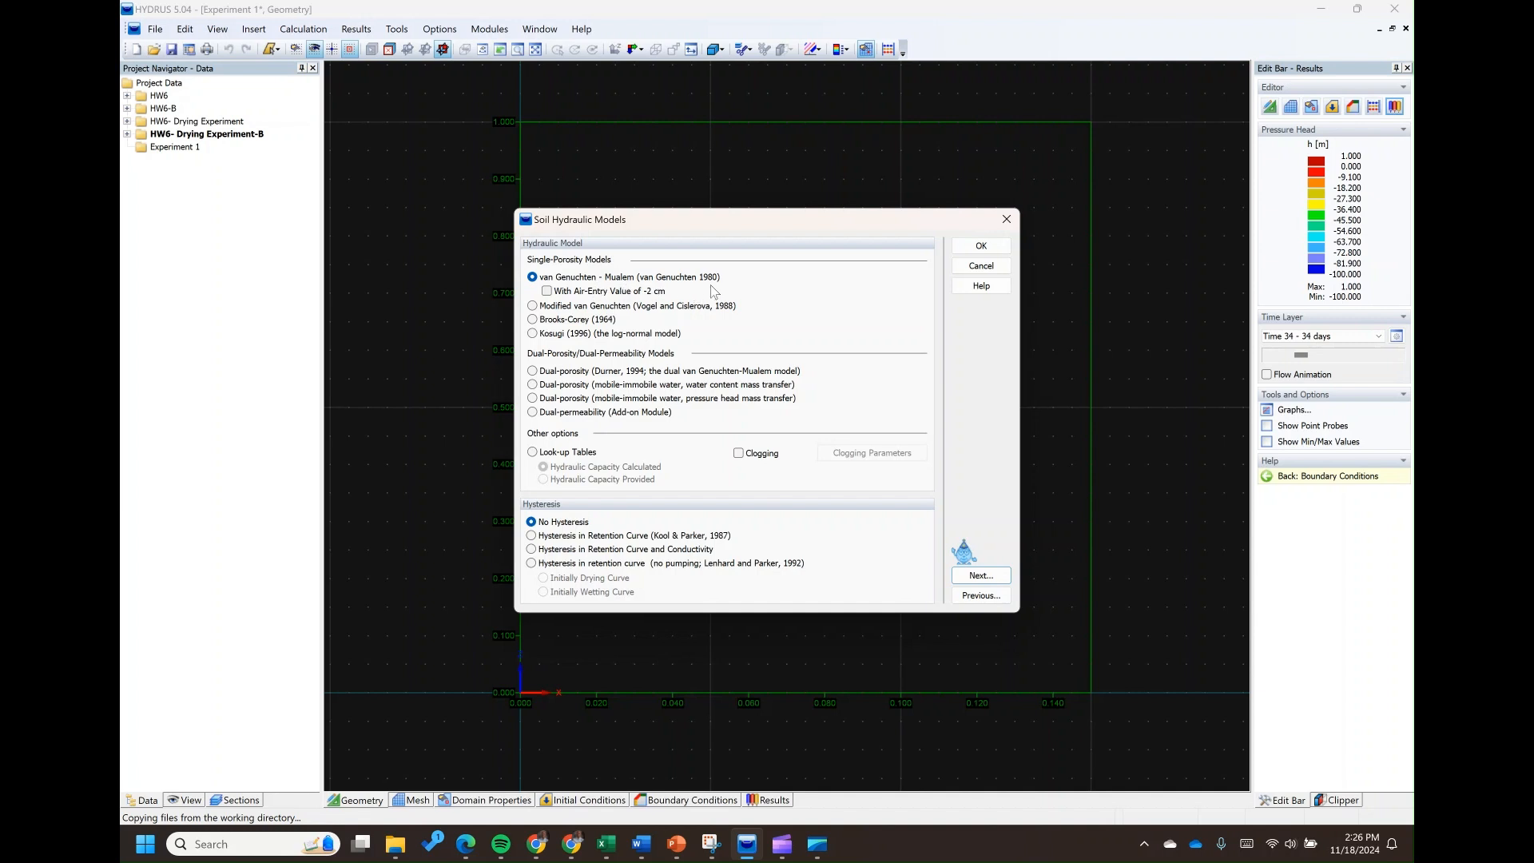
pyautogui.click(976, 576)
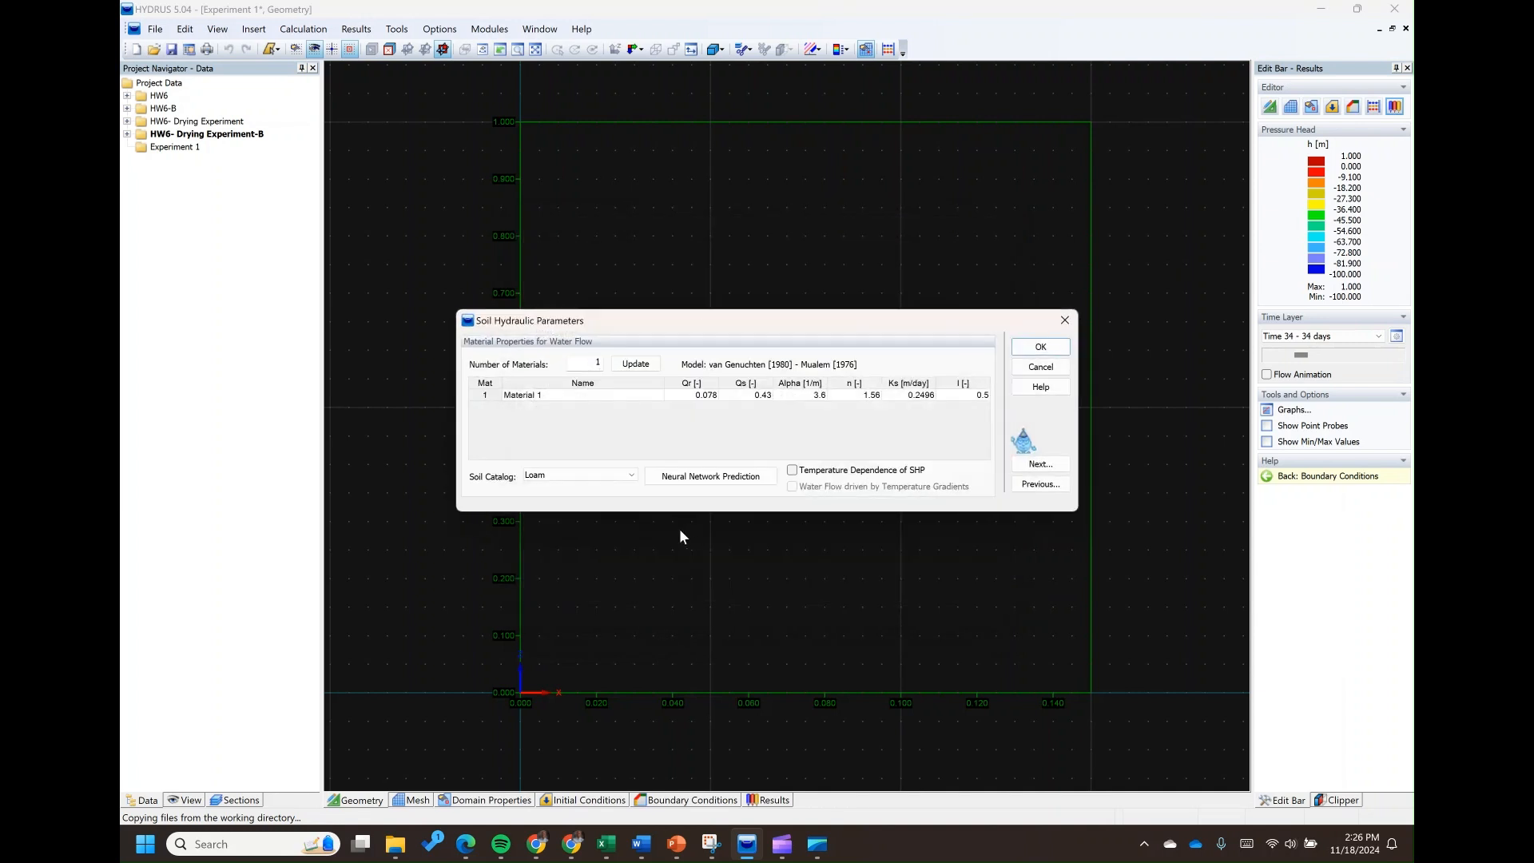
# Name the material SM_ML, checking the soil type in the Excel problem statement on Sheet2
pyautogui.click(540, 396)
pyautogui.write('SM')
pyautogui.moveTo(605, 849)
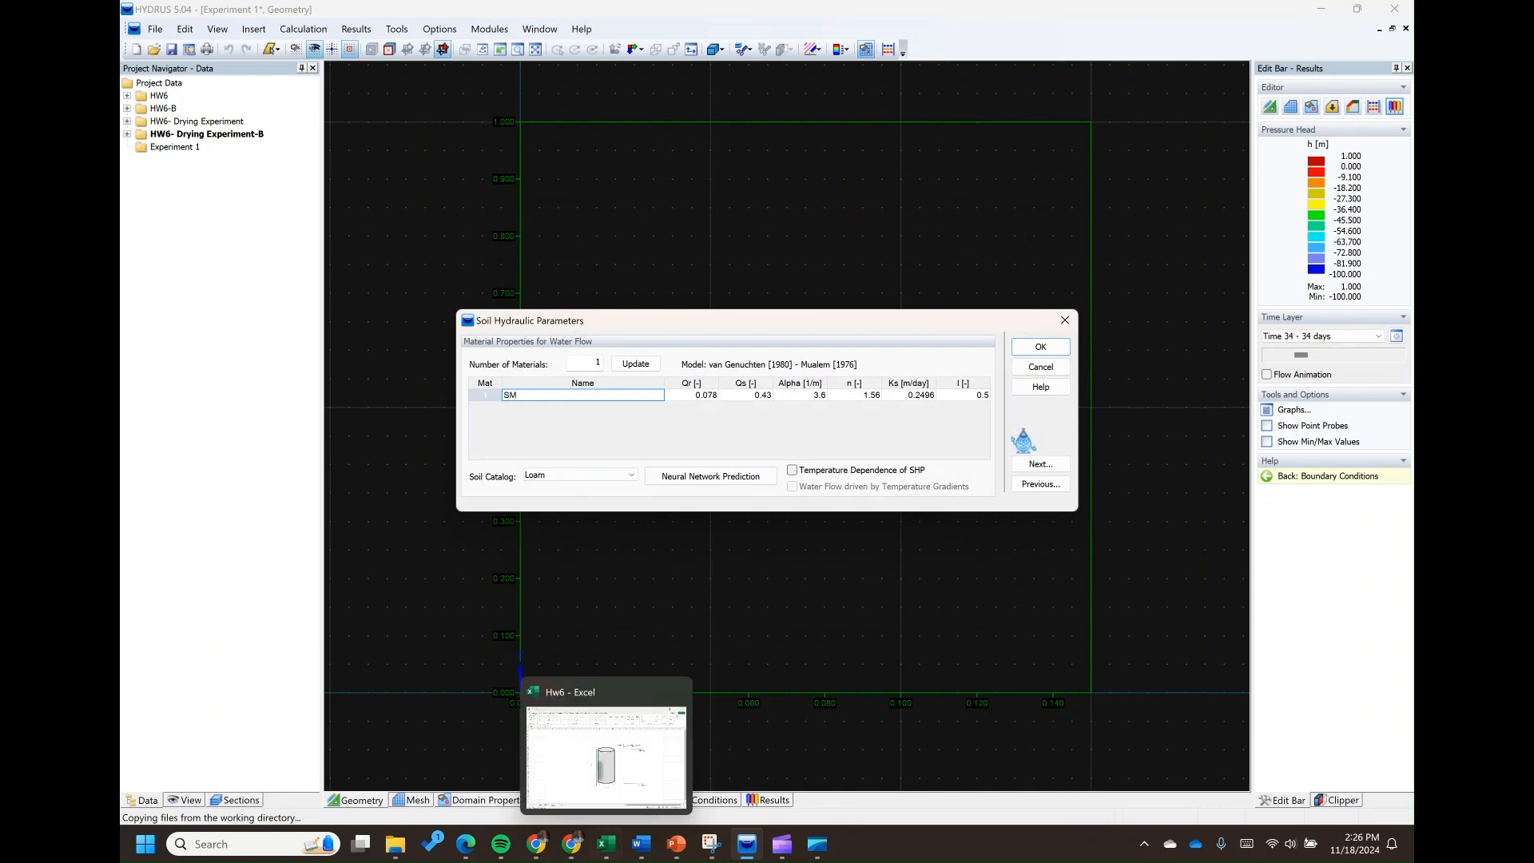
pyautogui.click(607, 845)
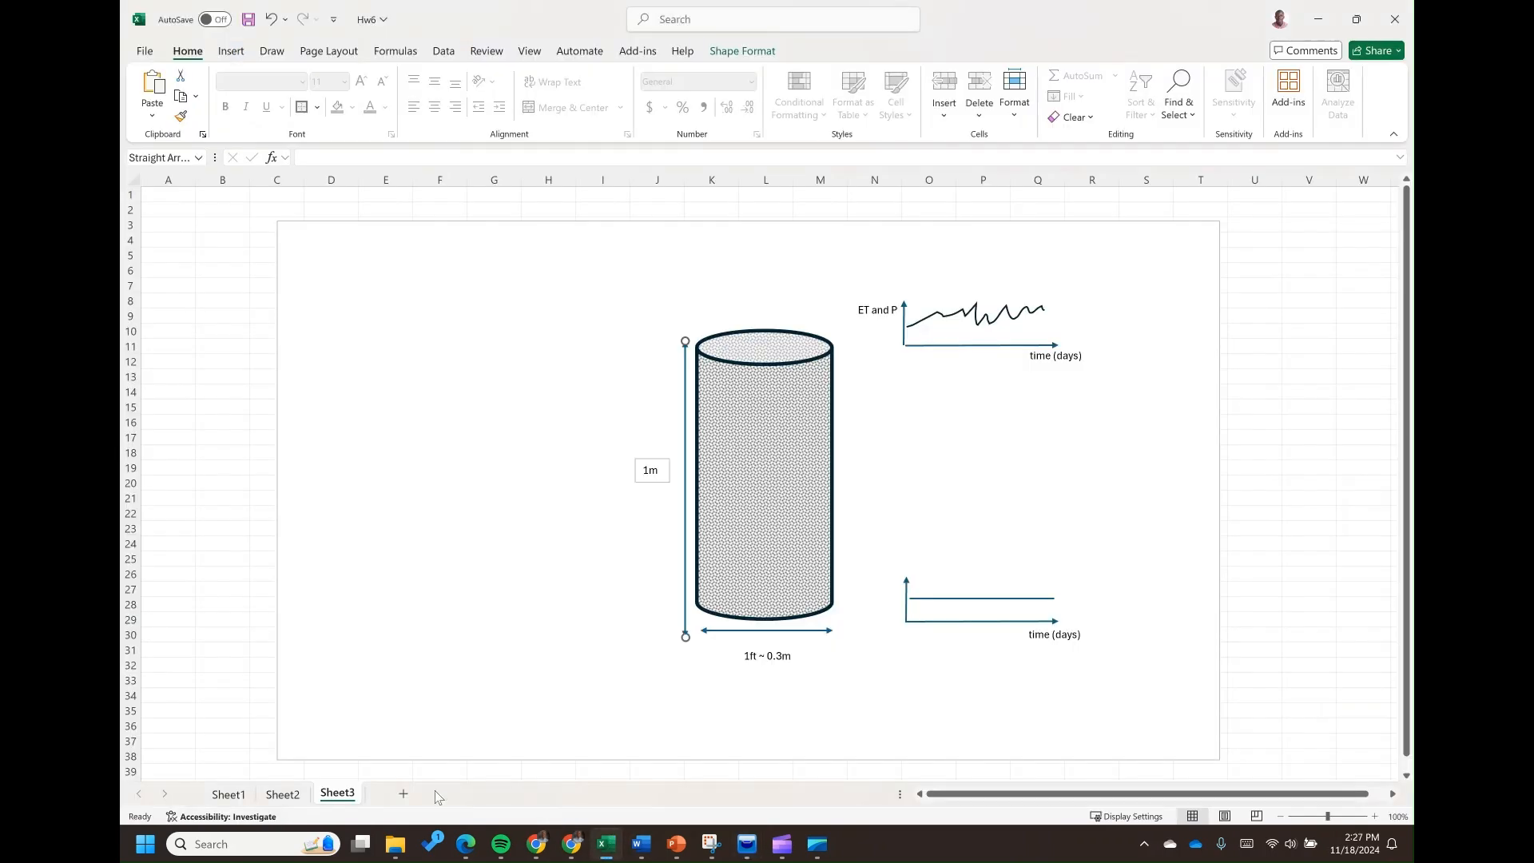
pyautogui.click(283, 793)
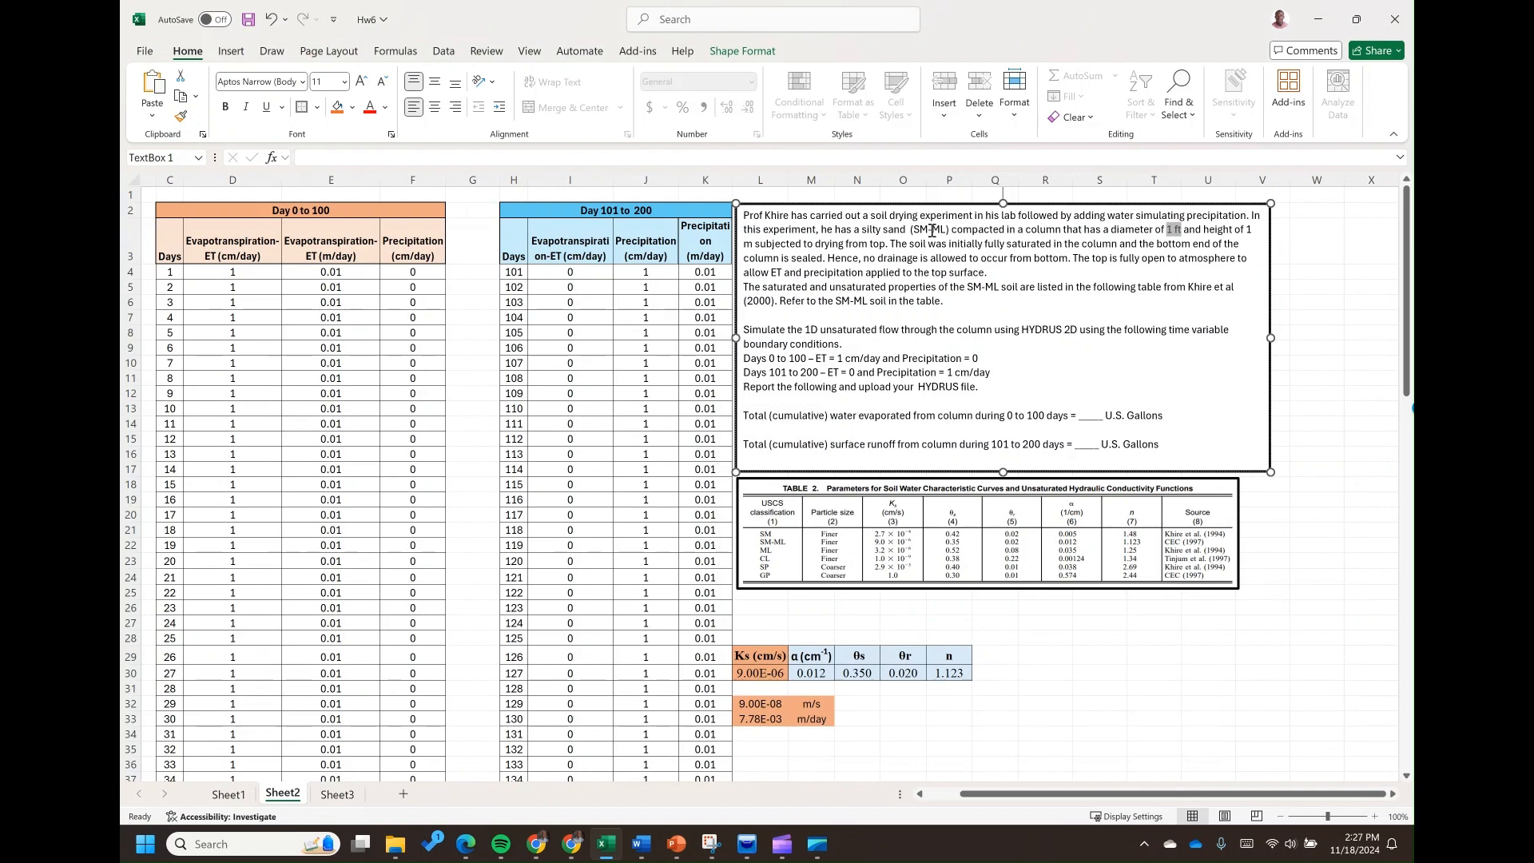
pyautogui.moveTo(739, 845)
pyautogui.click(742, 743)
pyautogui.click(541, 397)
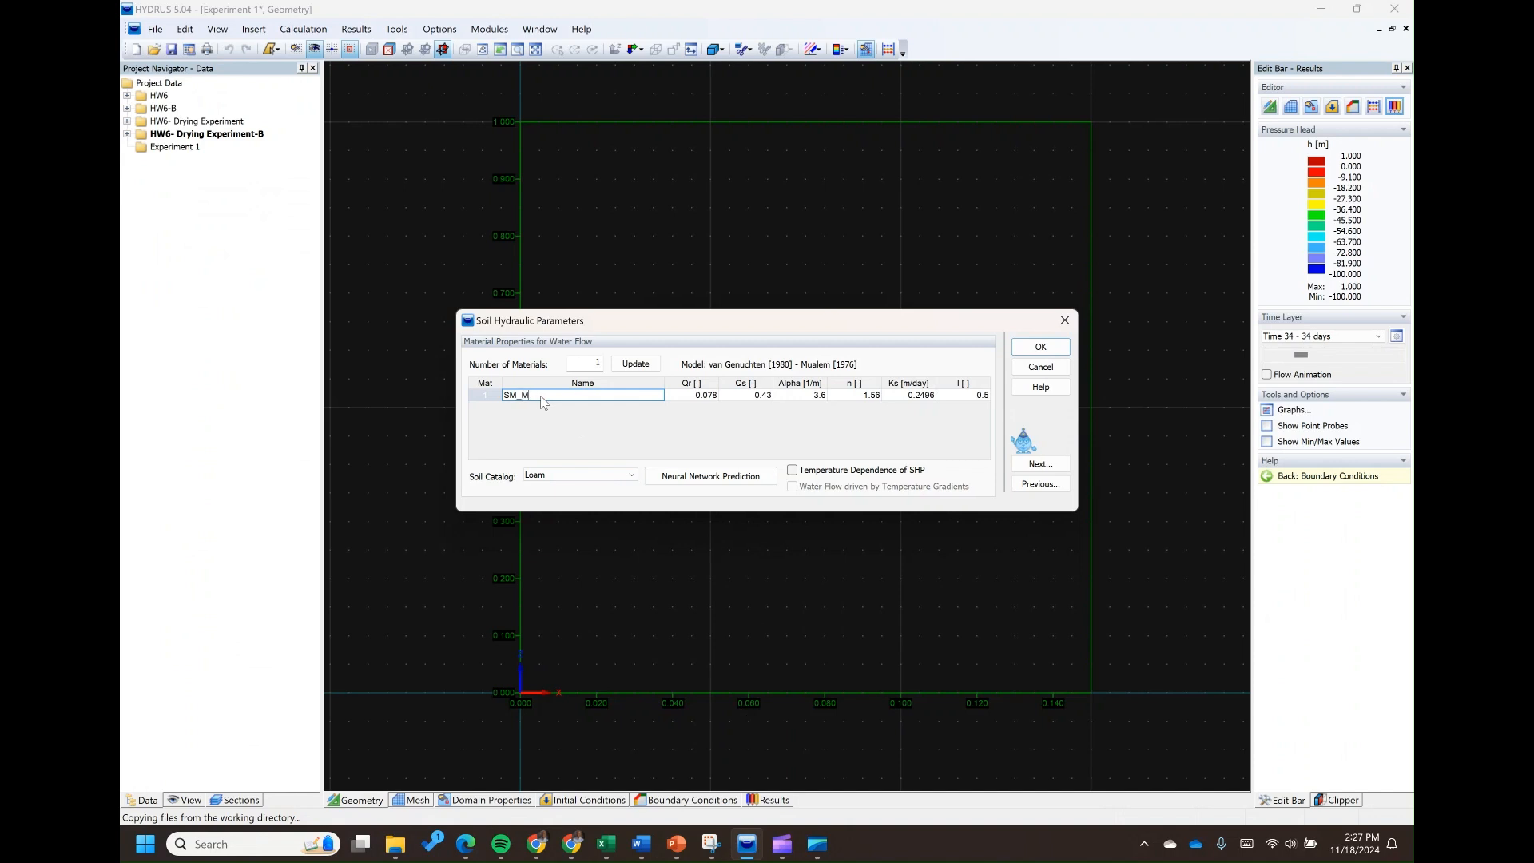
pyautogui.write('_ML')
# Set the saturated water content Qs of SM_ML to 0.35, taking θs from the parameter table in the Hw6 Excel workbook
pyautogui.click(698, 398)
pyautogui.click(744, 395)
pyautogui.click(872, 399)
pyautogui.click(707, 400)
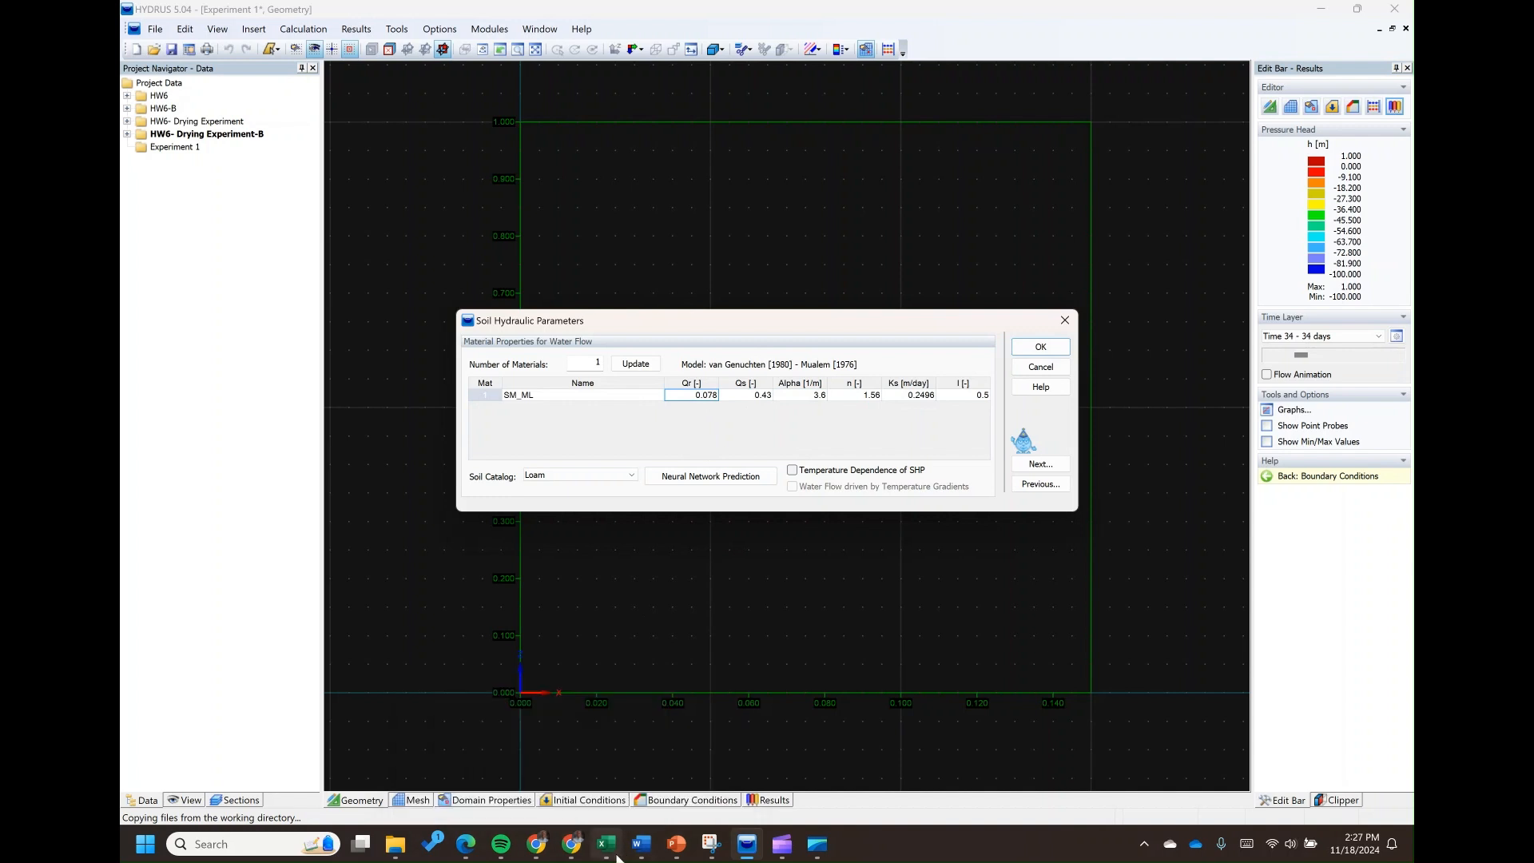
pyautogui.moveTo(574, 854)
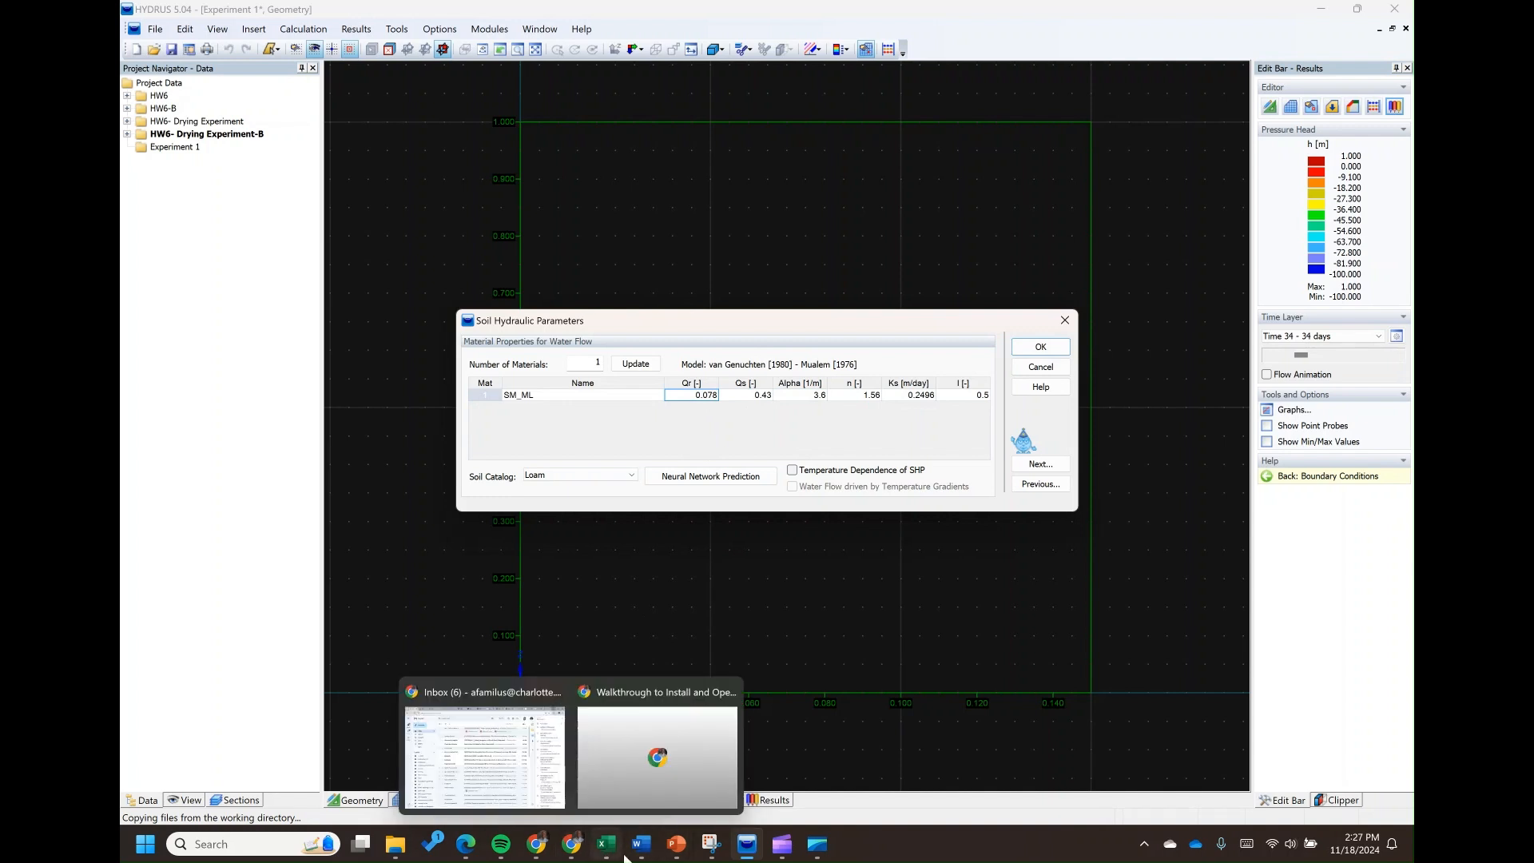
pyautogui.click(607, 847)
pyautogui.click(1124, 643)
pyautogui.click(1032, 636)
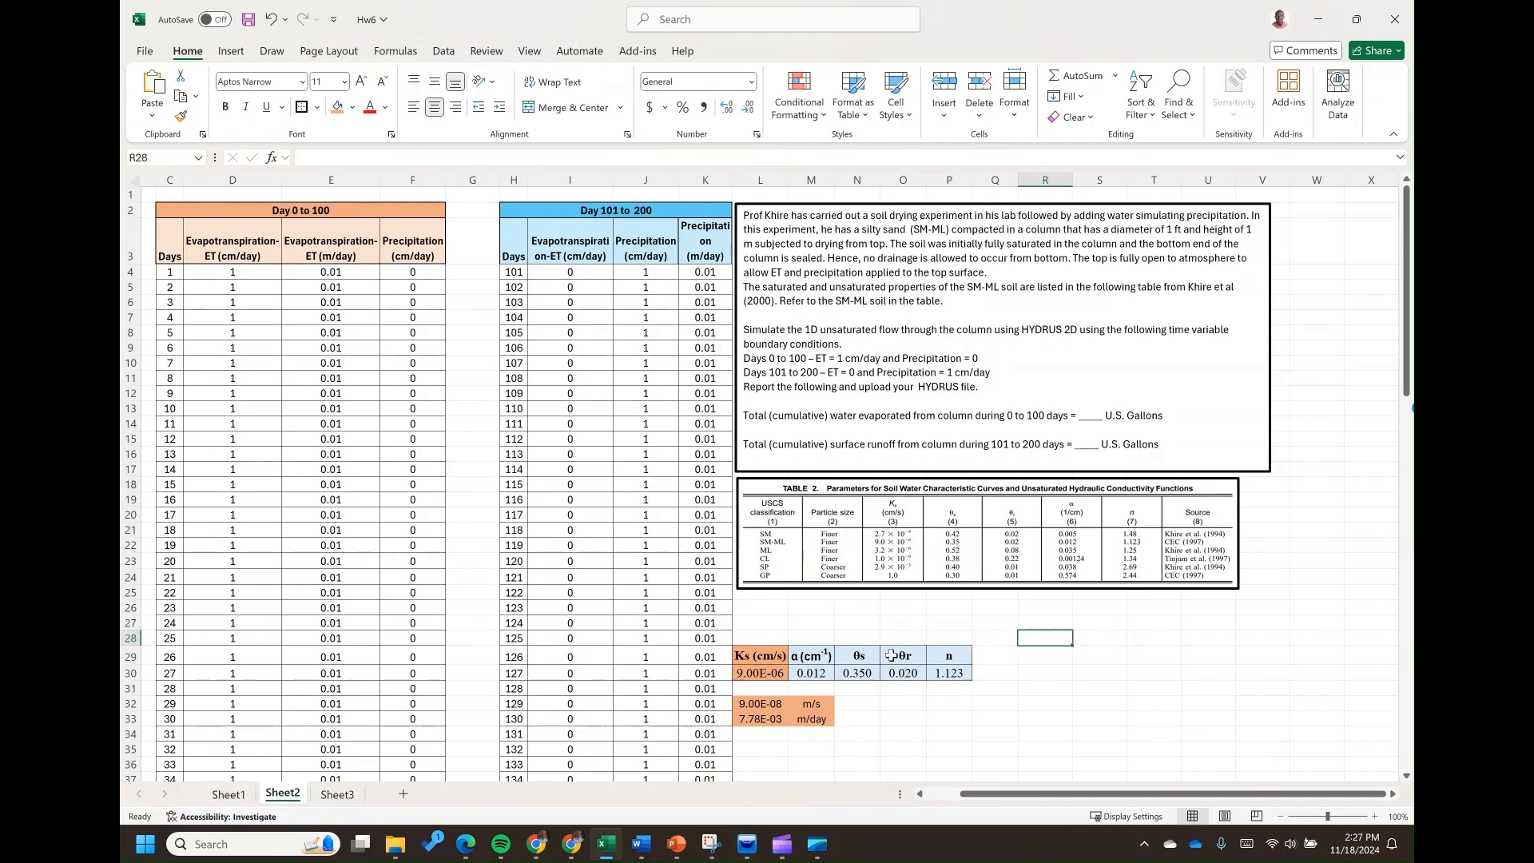
pyautogui.click(865, 675)
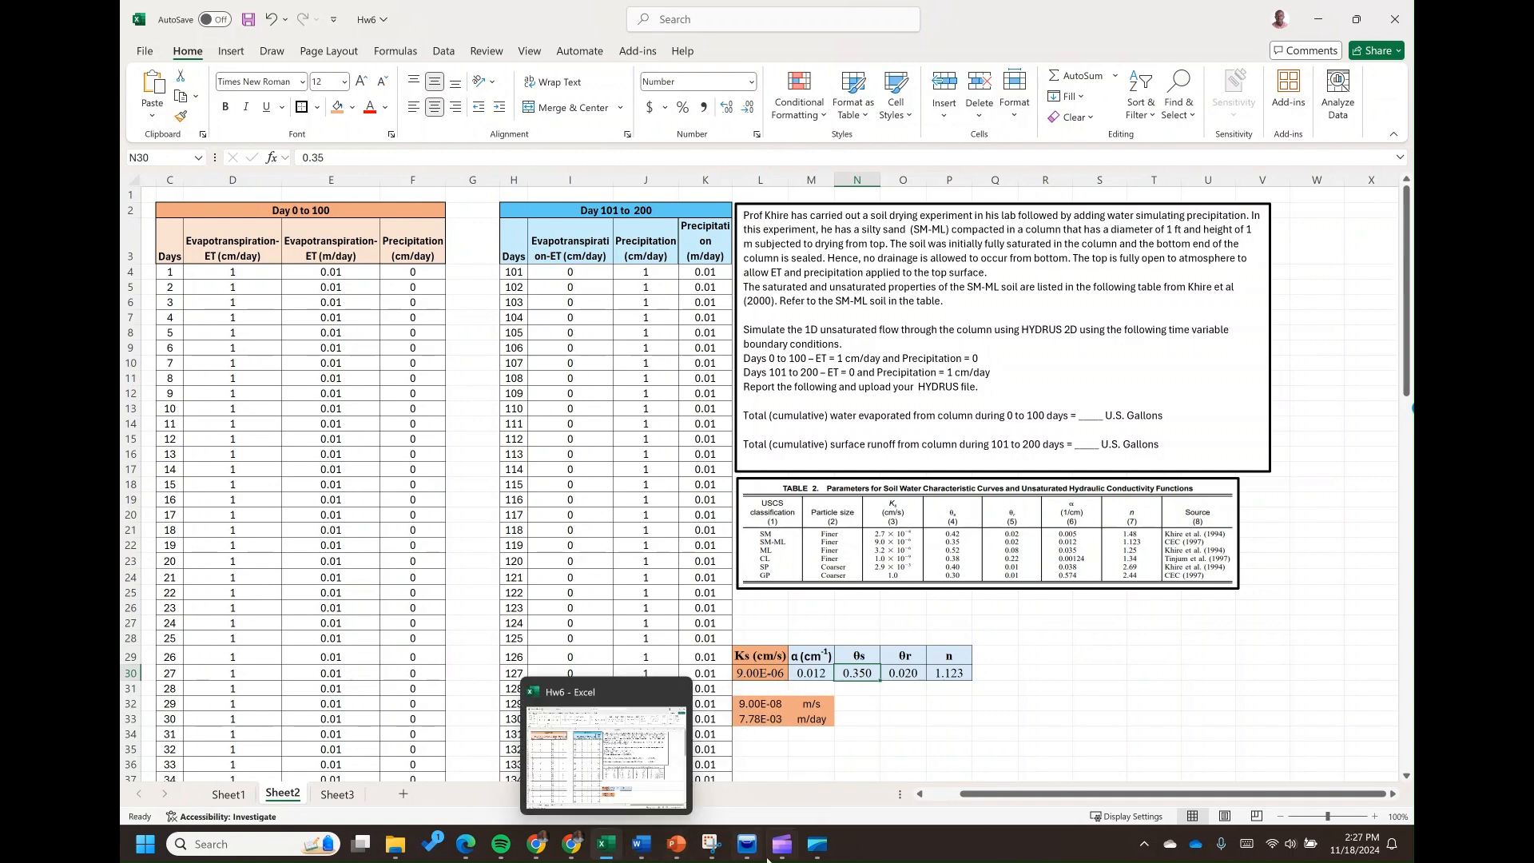
pyautogui.click(747, 845)
pyautogui.click(759, 395)
pyautogui.write('0.35')
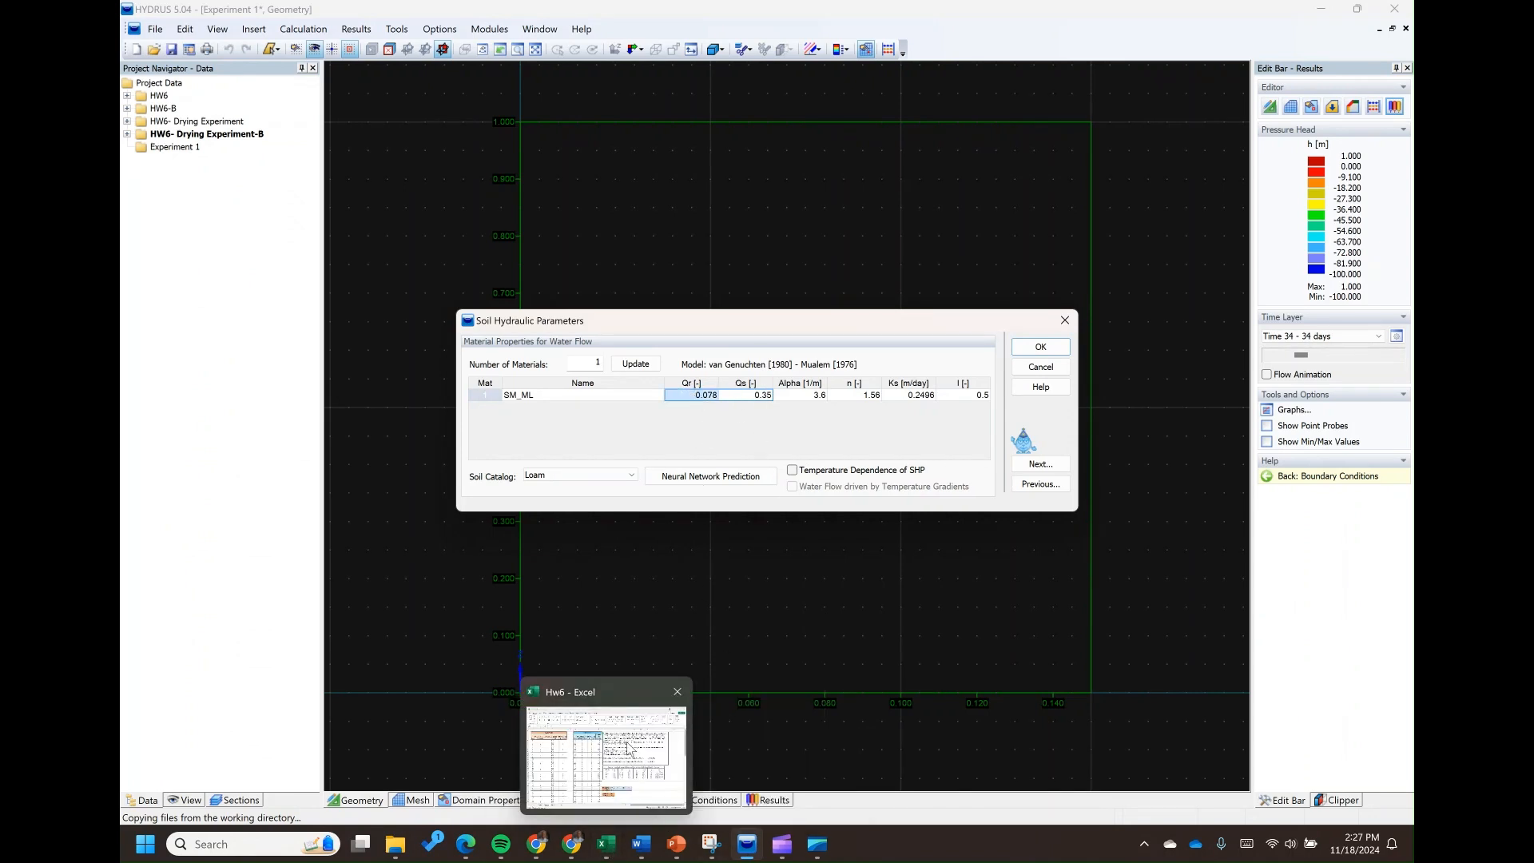
# Set the residual water content Qr of SM_ML to 0.02, checking θr in the Excel parameter table
pyautogui.click(606, 759)
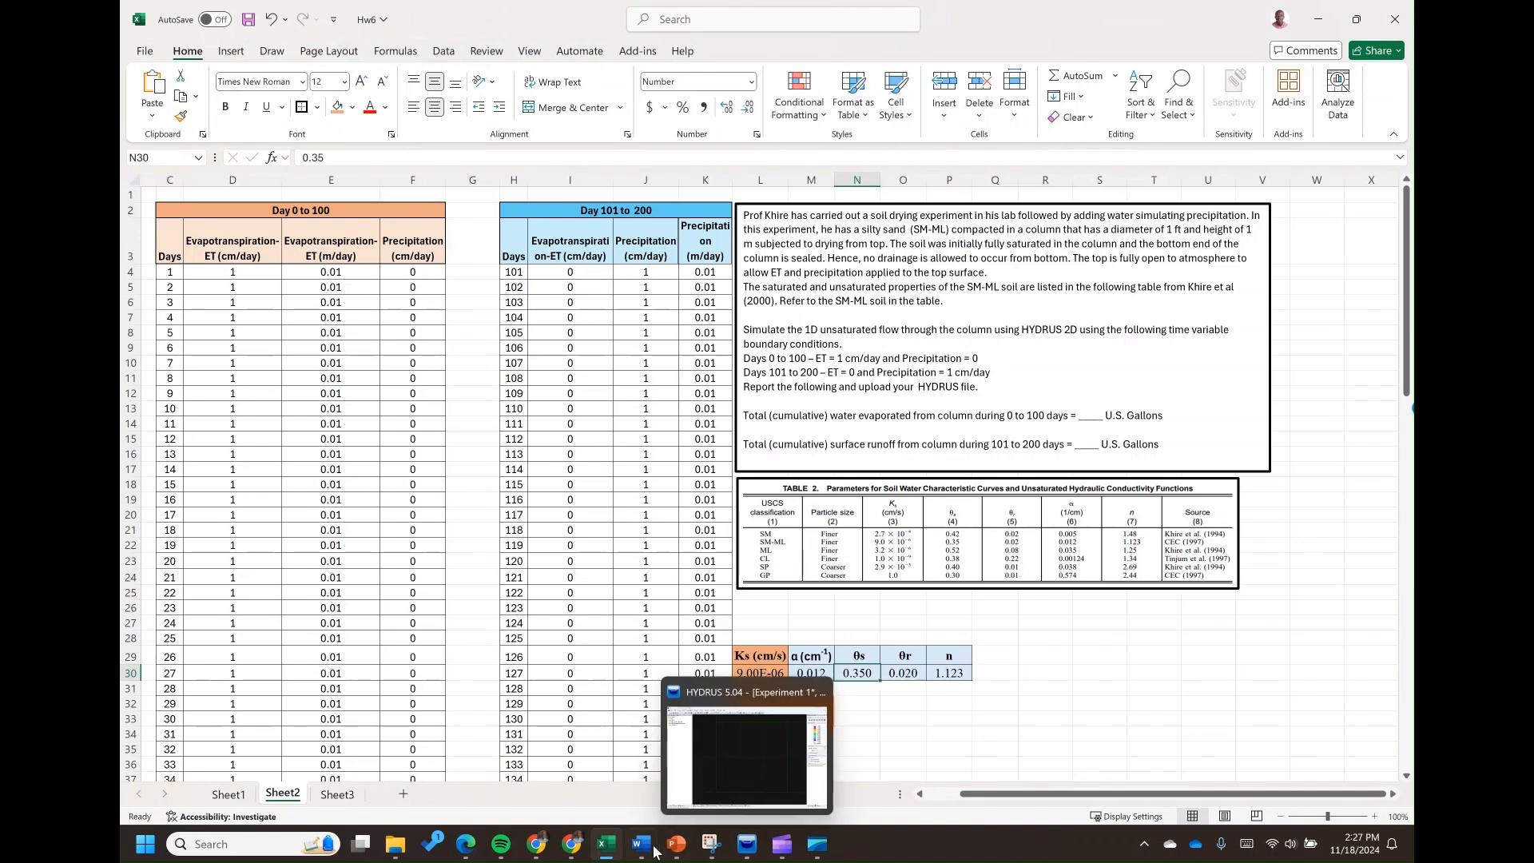
pyautogui.moveTo(740, 850)
pyautogui.click(760, 785)
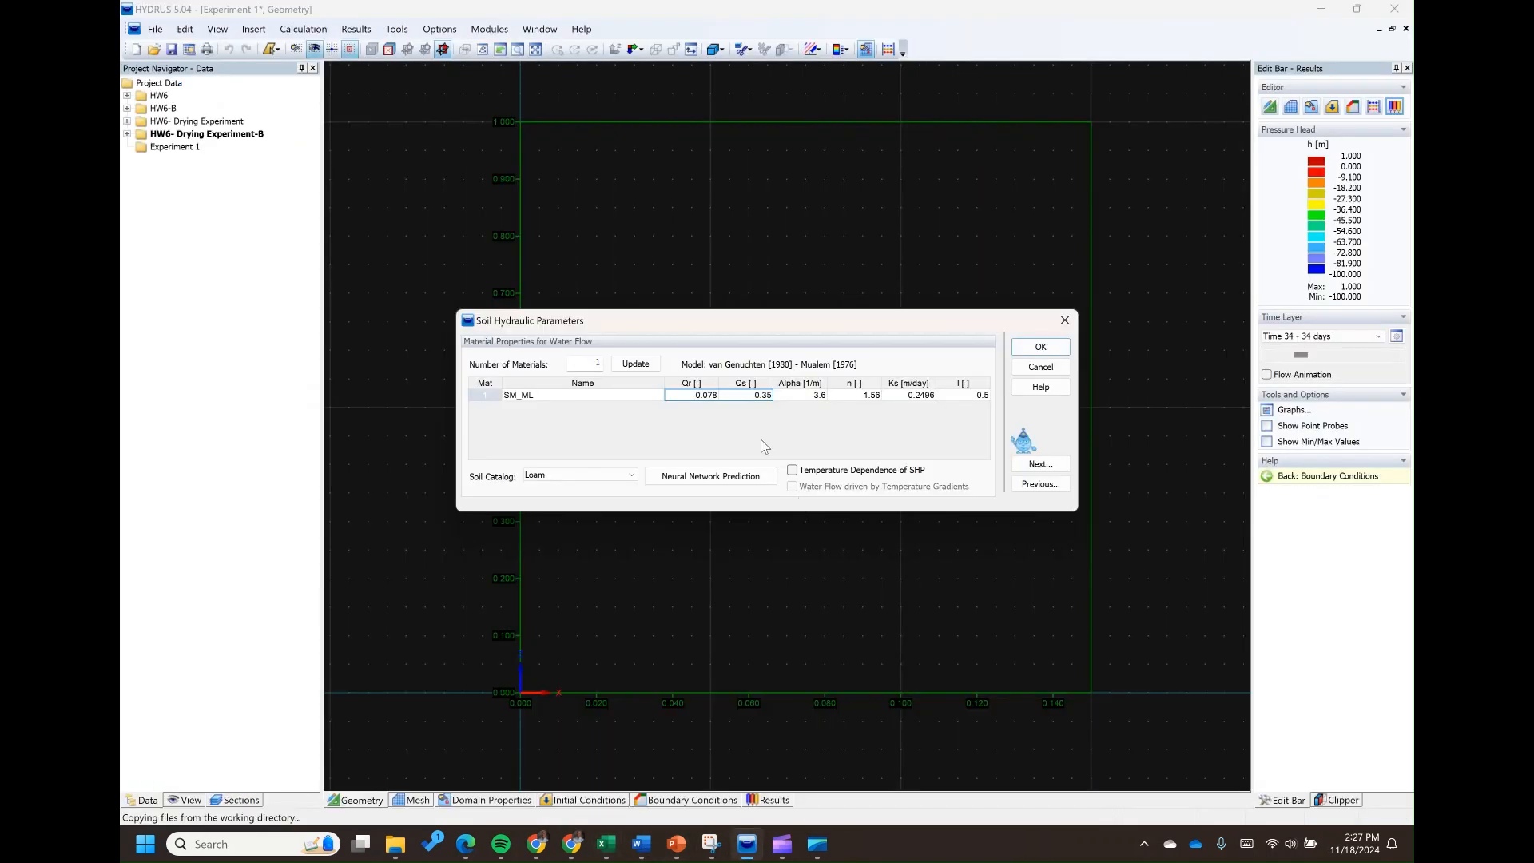
pyautogui.click(687, 396)
pyautogui.click(810, 397)
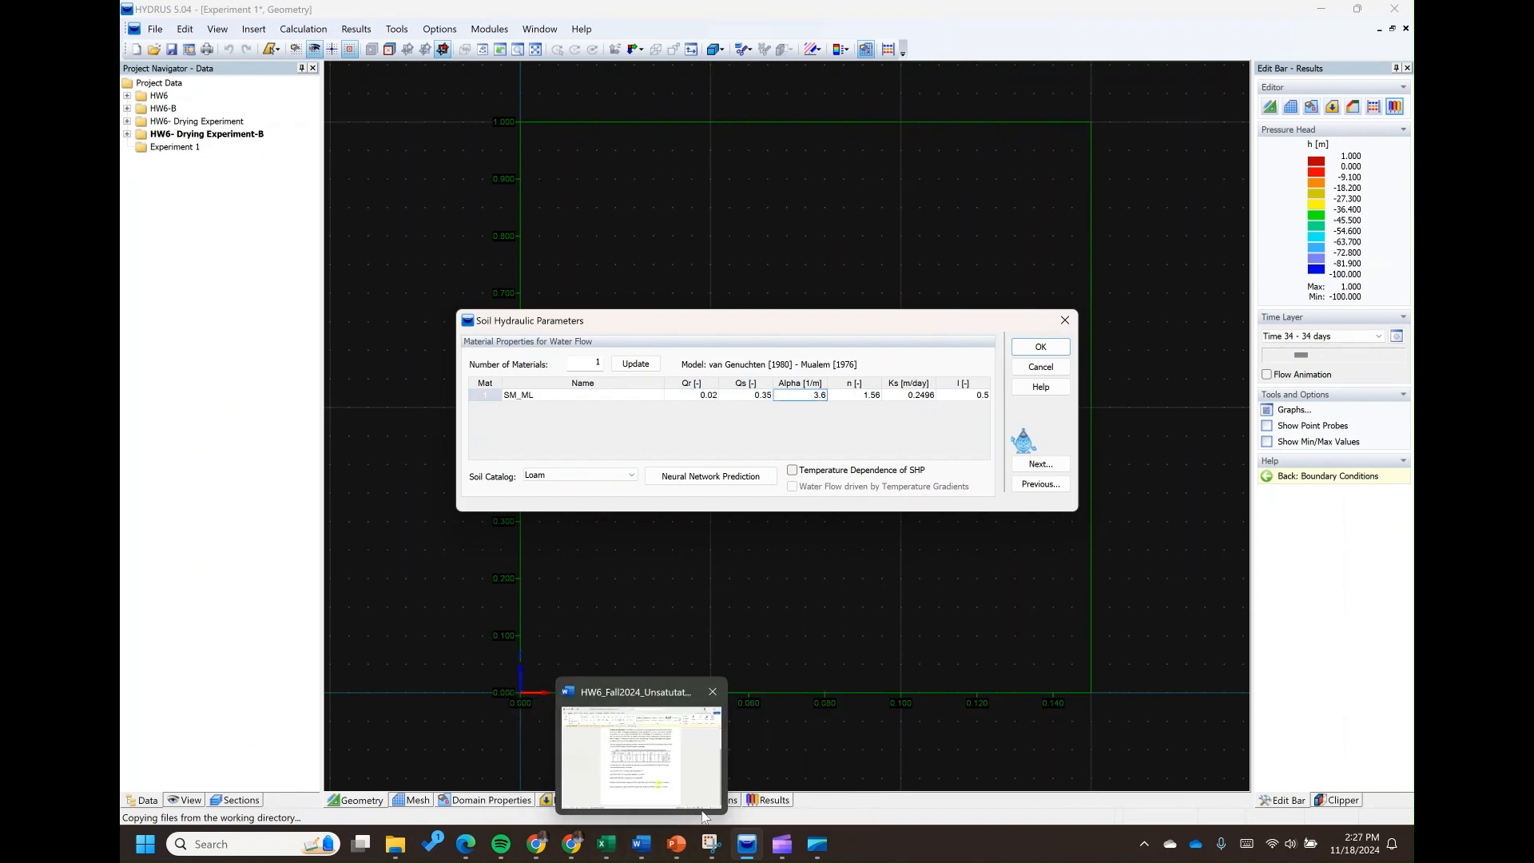
# Set Alpha of SM_ML to 1.2 1/m, converting the 0.012 1/cm value from the Excel parameter table
pyautogui.click(607, 846)
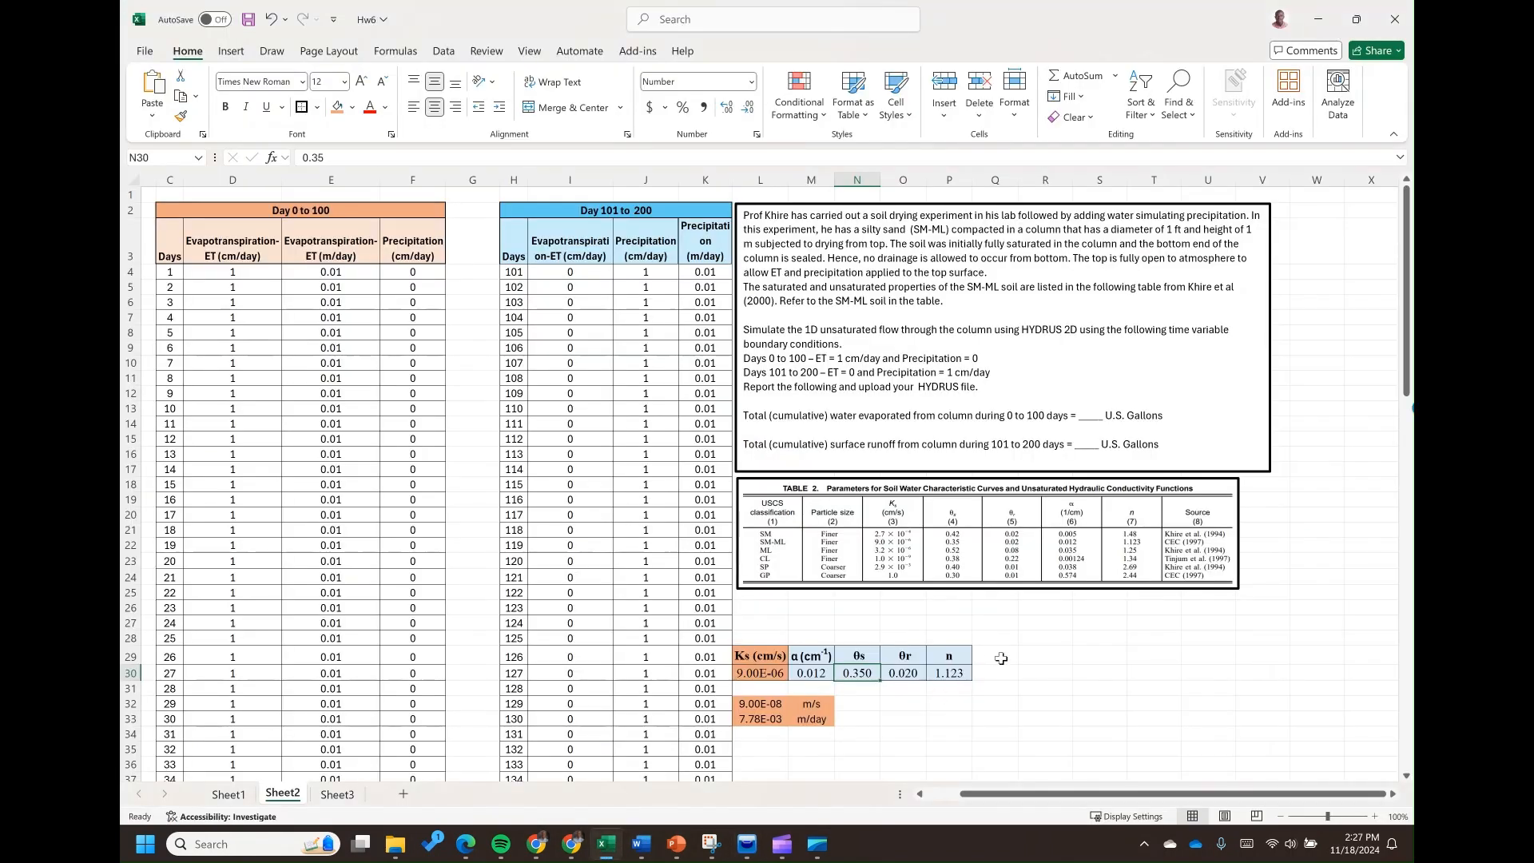
pyautogui.click(816, 674)
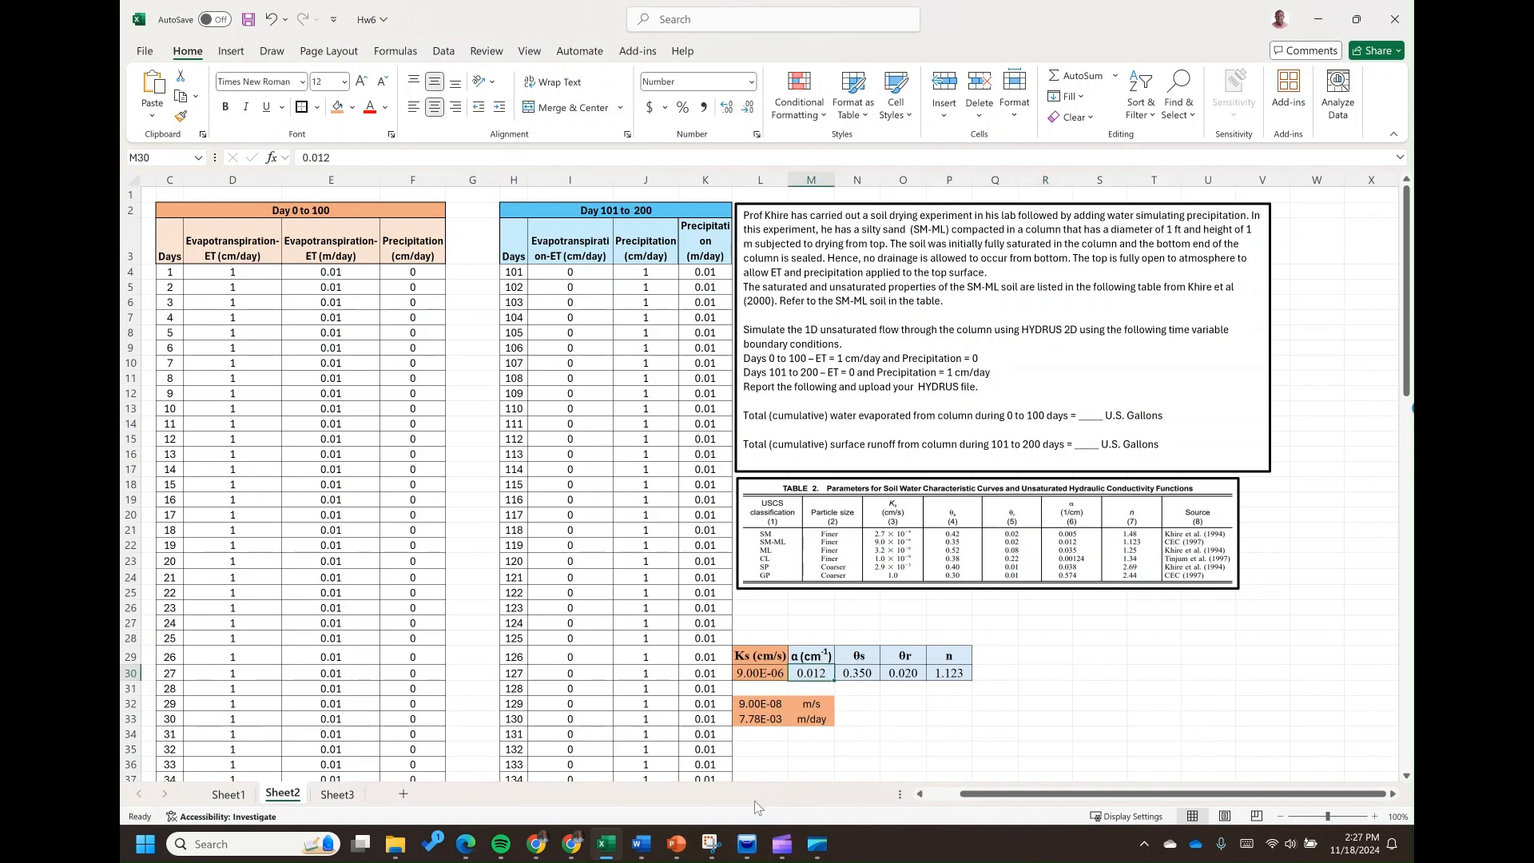
pyautogui.moveTo(757, 858)
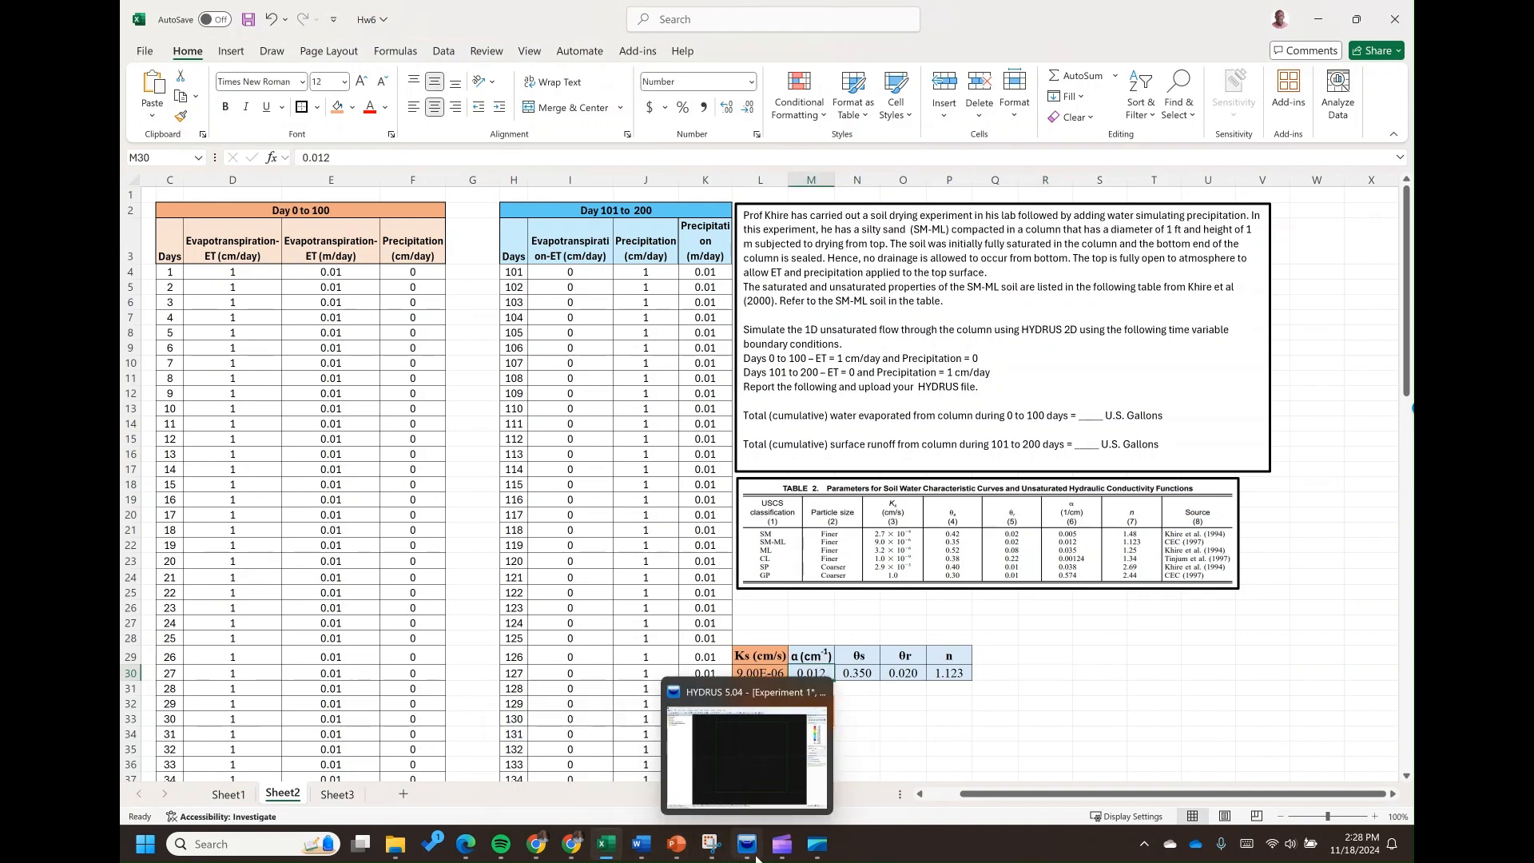
pyautogui.click(747, 751)
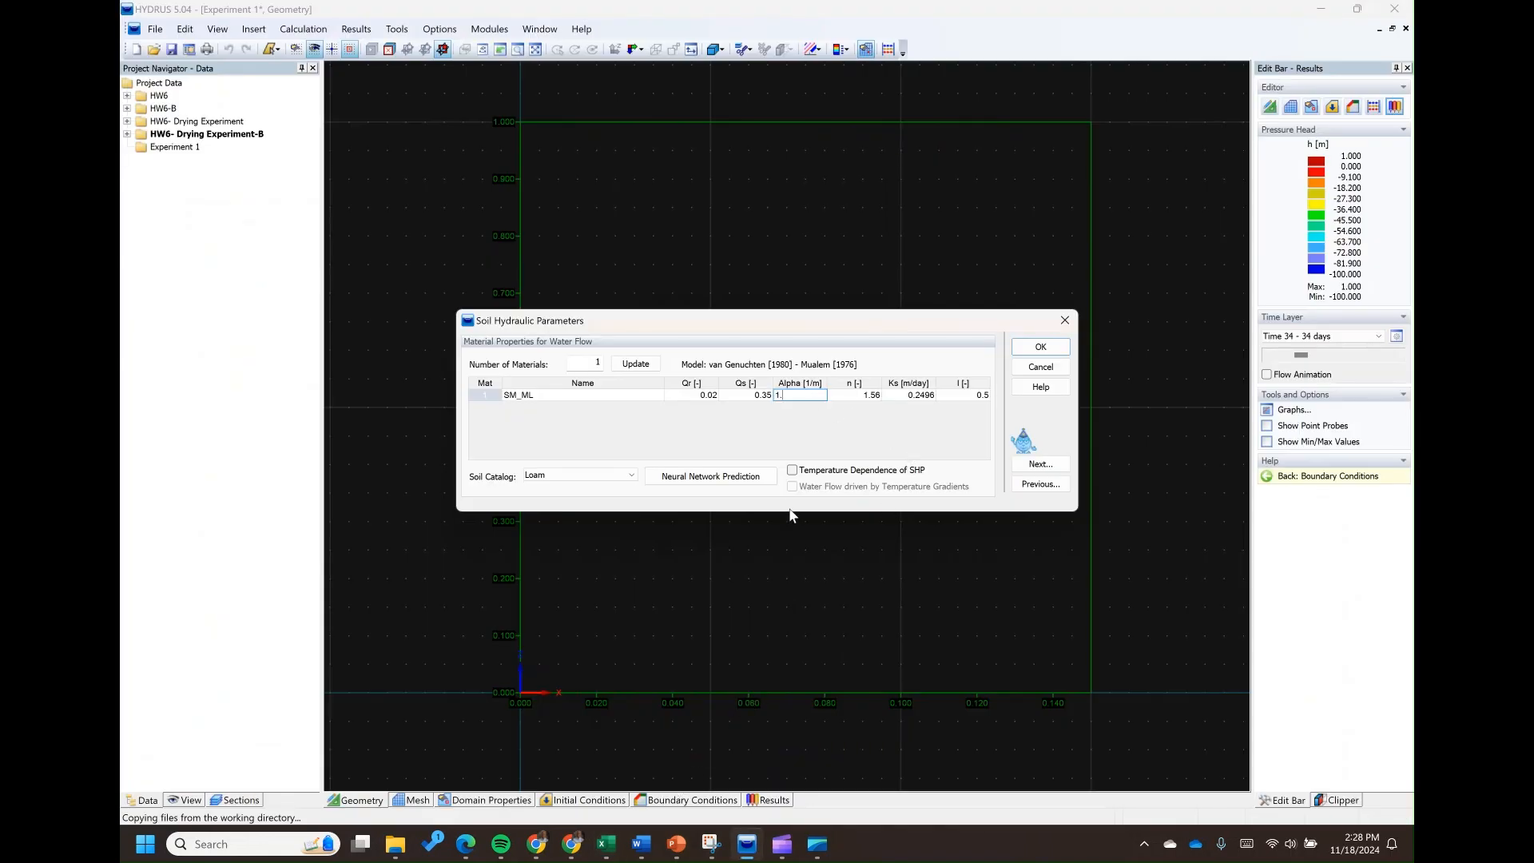
pyautogui.press('Tab')
# Set the n parameter of SM_ML to 1.123, checking it against the Excel parameter table
pyautogui.moveTo(606, 853)
pyautogui.click(613, 787)
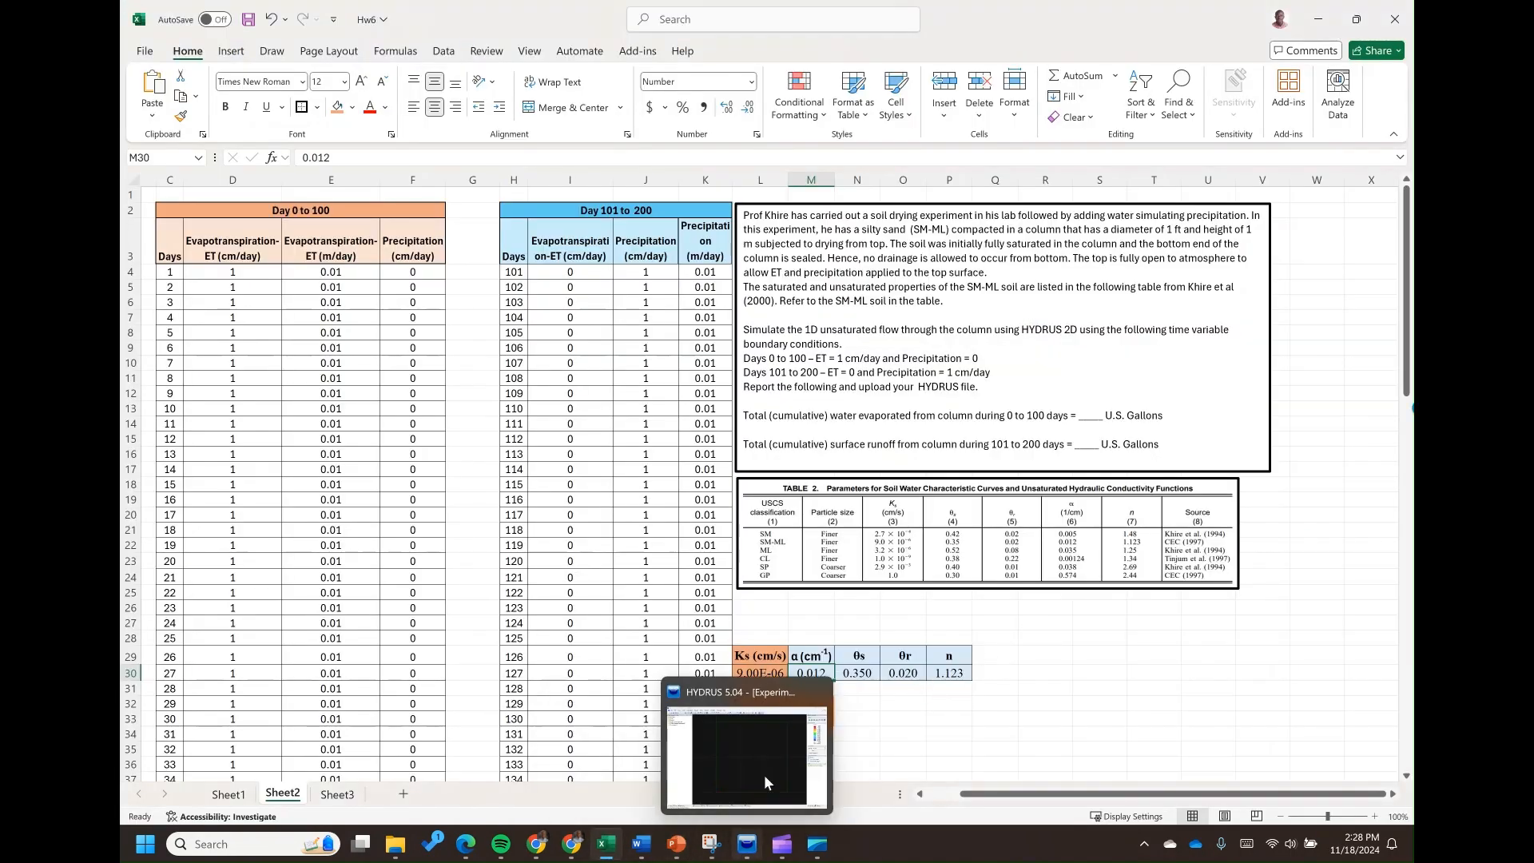
pyautogui.click(746, 844)
pyautogui.write('1.')
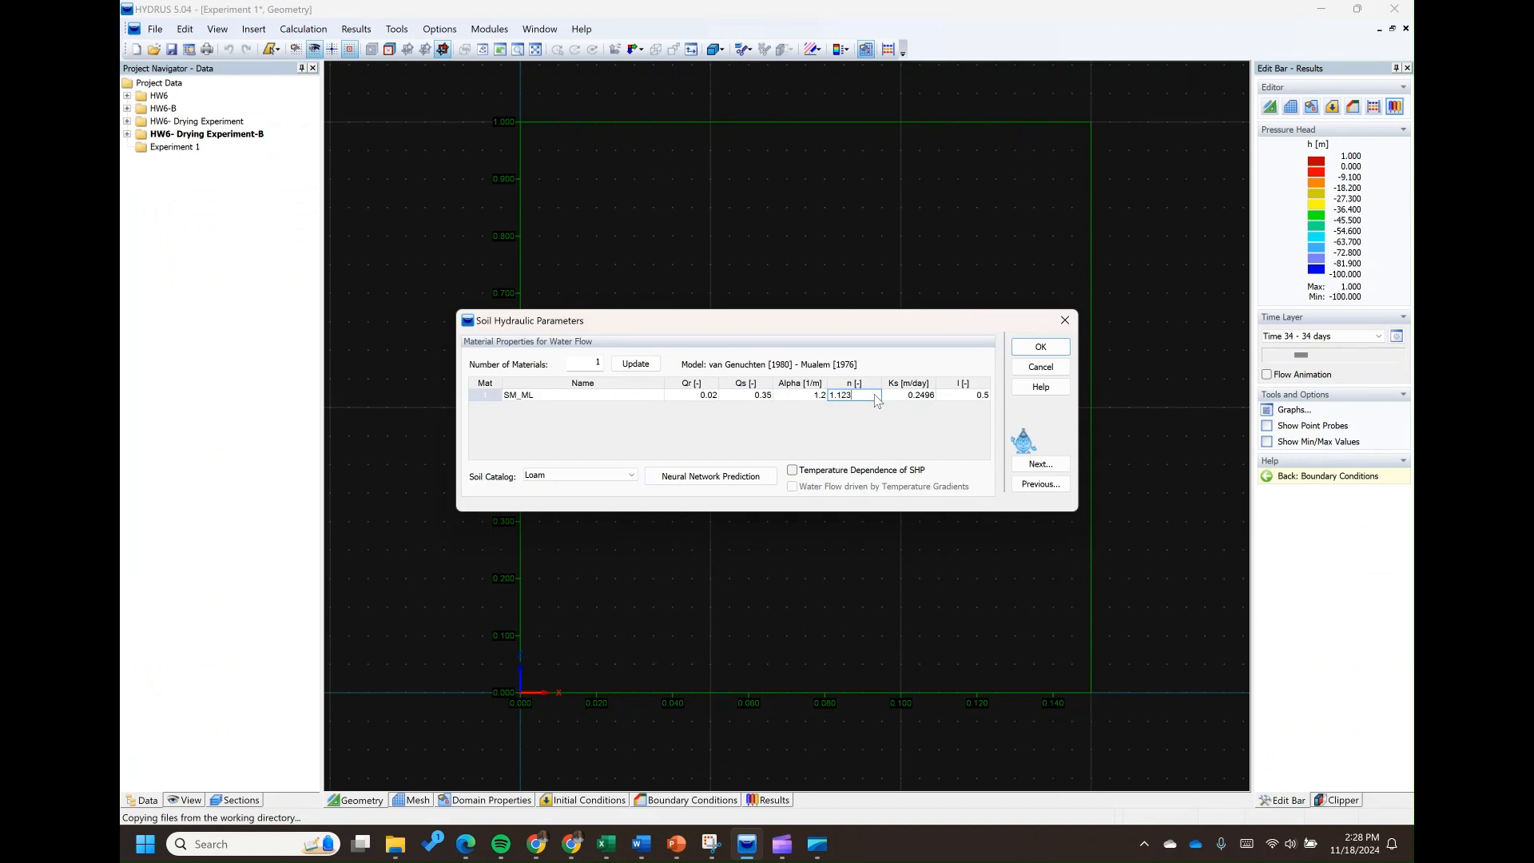
pyautogui.write('123')
pyautogui.click(898, 398)
# Set Ks of SM_ML to 0.00778 m/day from the Excel conversion, and continue to the time-variable boundary conditions
pyautogui.click(606, 844)
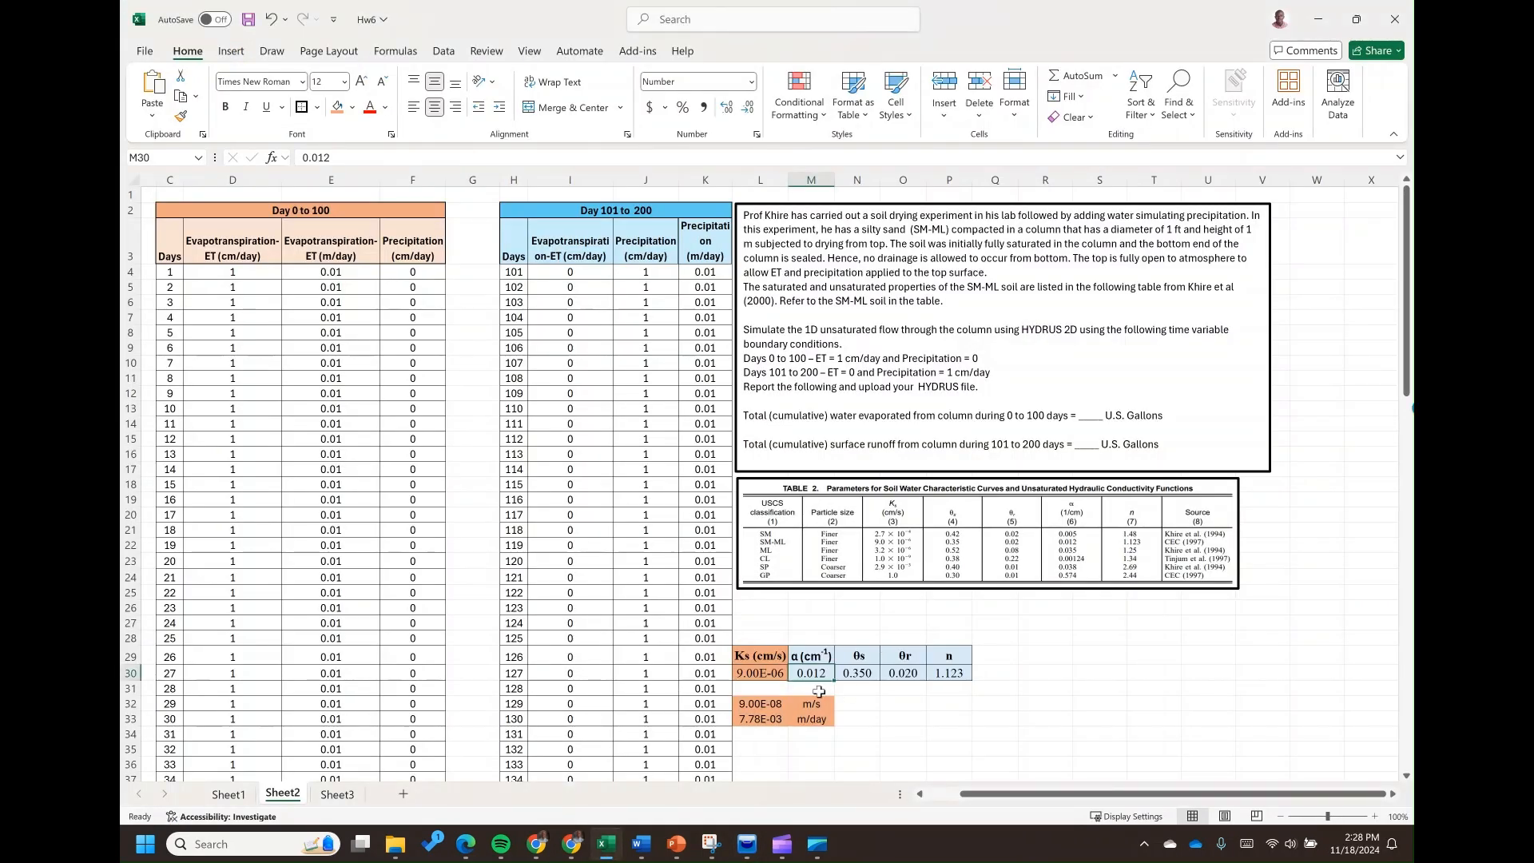
pyautogui.click(1003, 731)
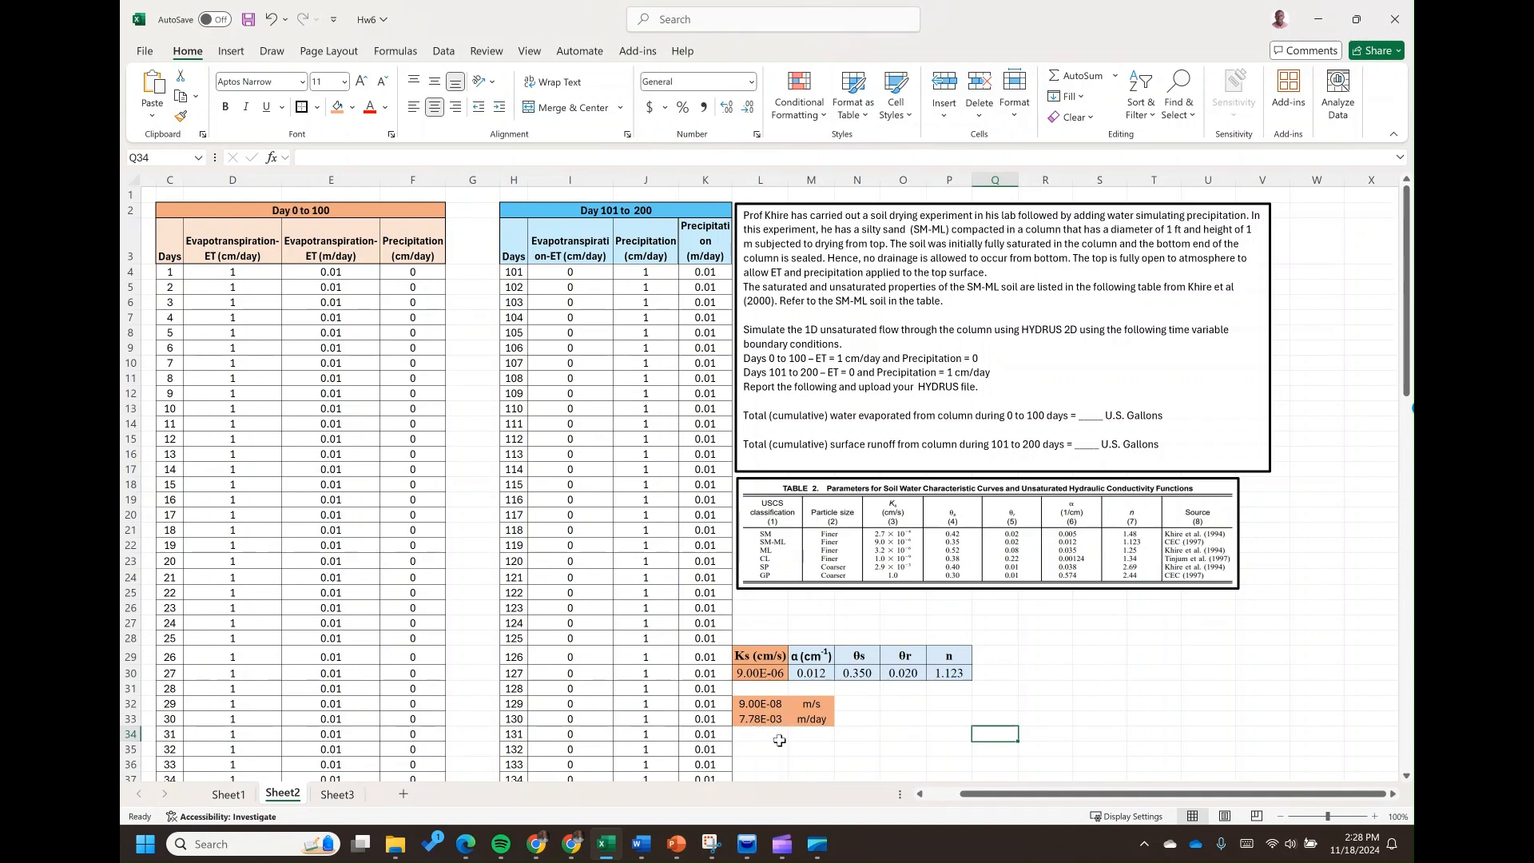
pyautogui.click(747, 844)
pyautogui.write('7.78')
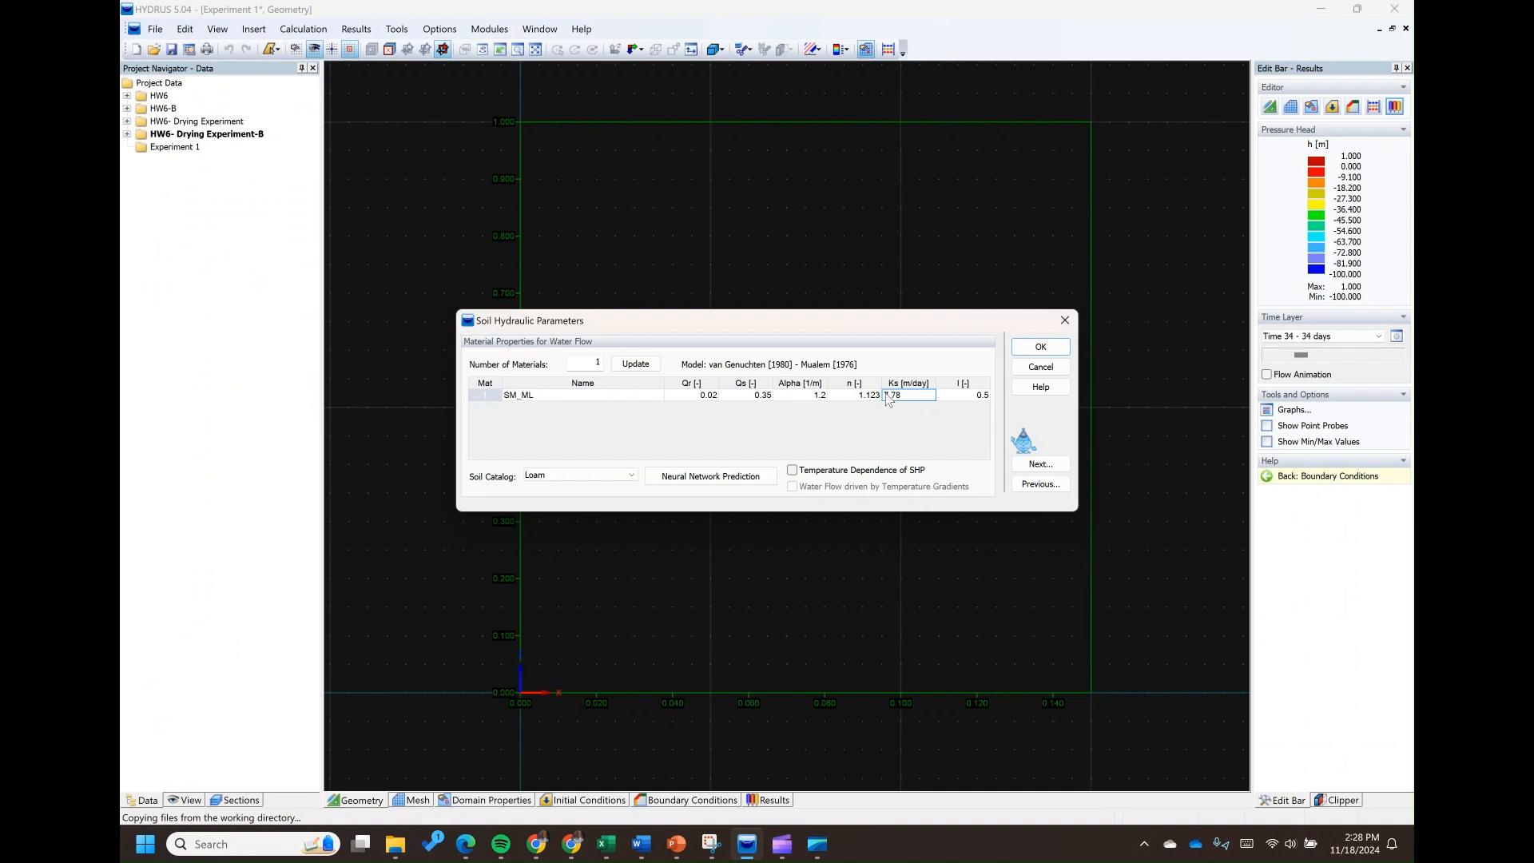
pyautogui.press('Tab')
pyautogui.click(919, 396)
pyautogui.press('Tab')
pyautogui.click(1031, 463)
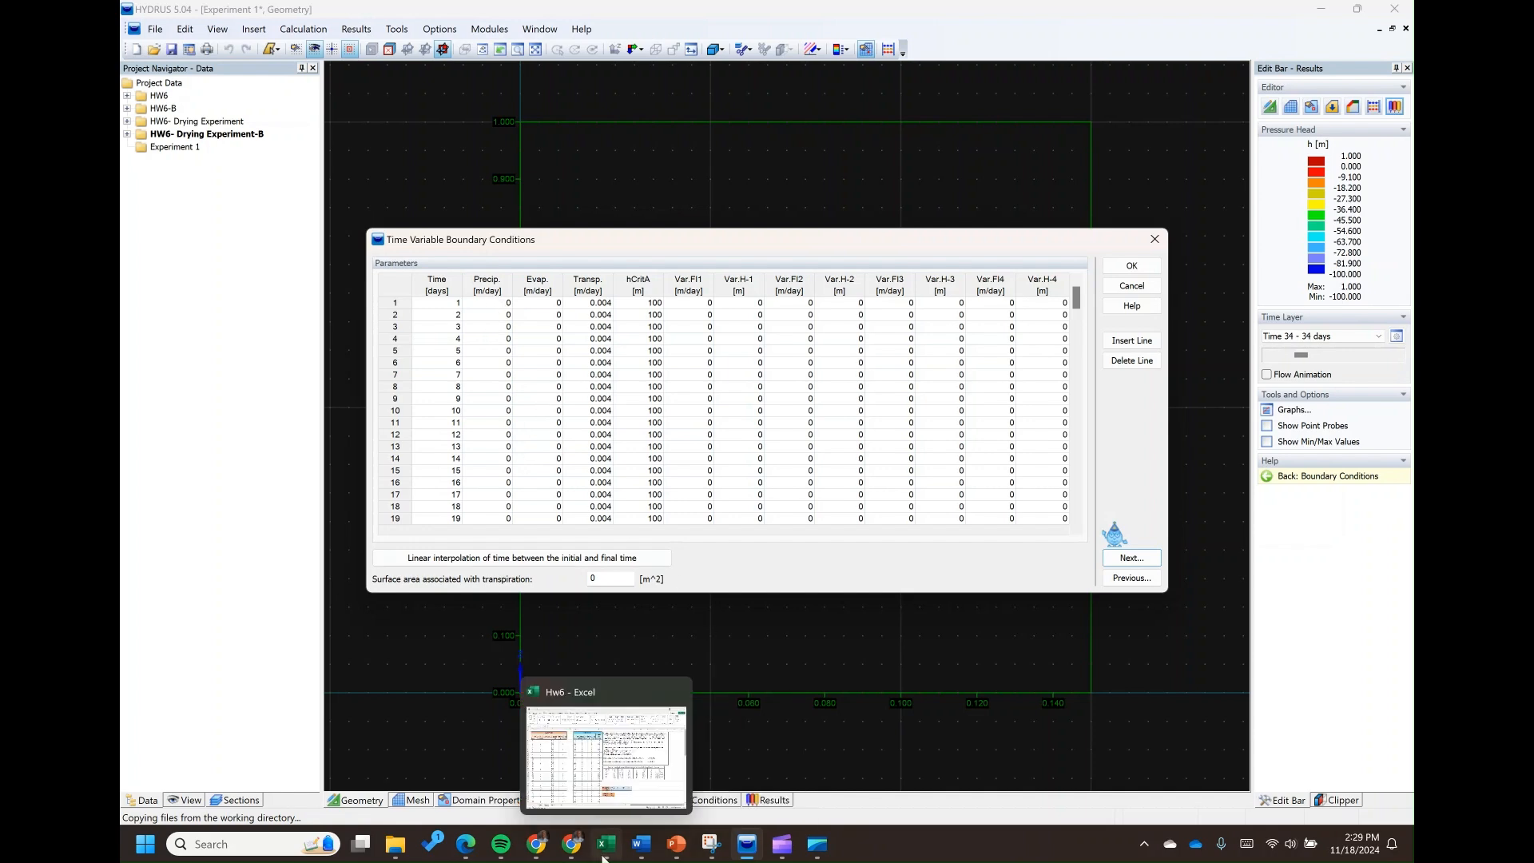
# Check the boundary conditions in the Excel problem statement and copy the evapotranspiration values in m/day for days 1 to 100
pyautogui.click(595, 791)
pyautogui.click(767, 367)
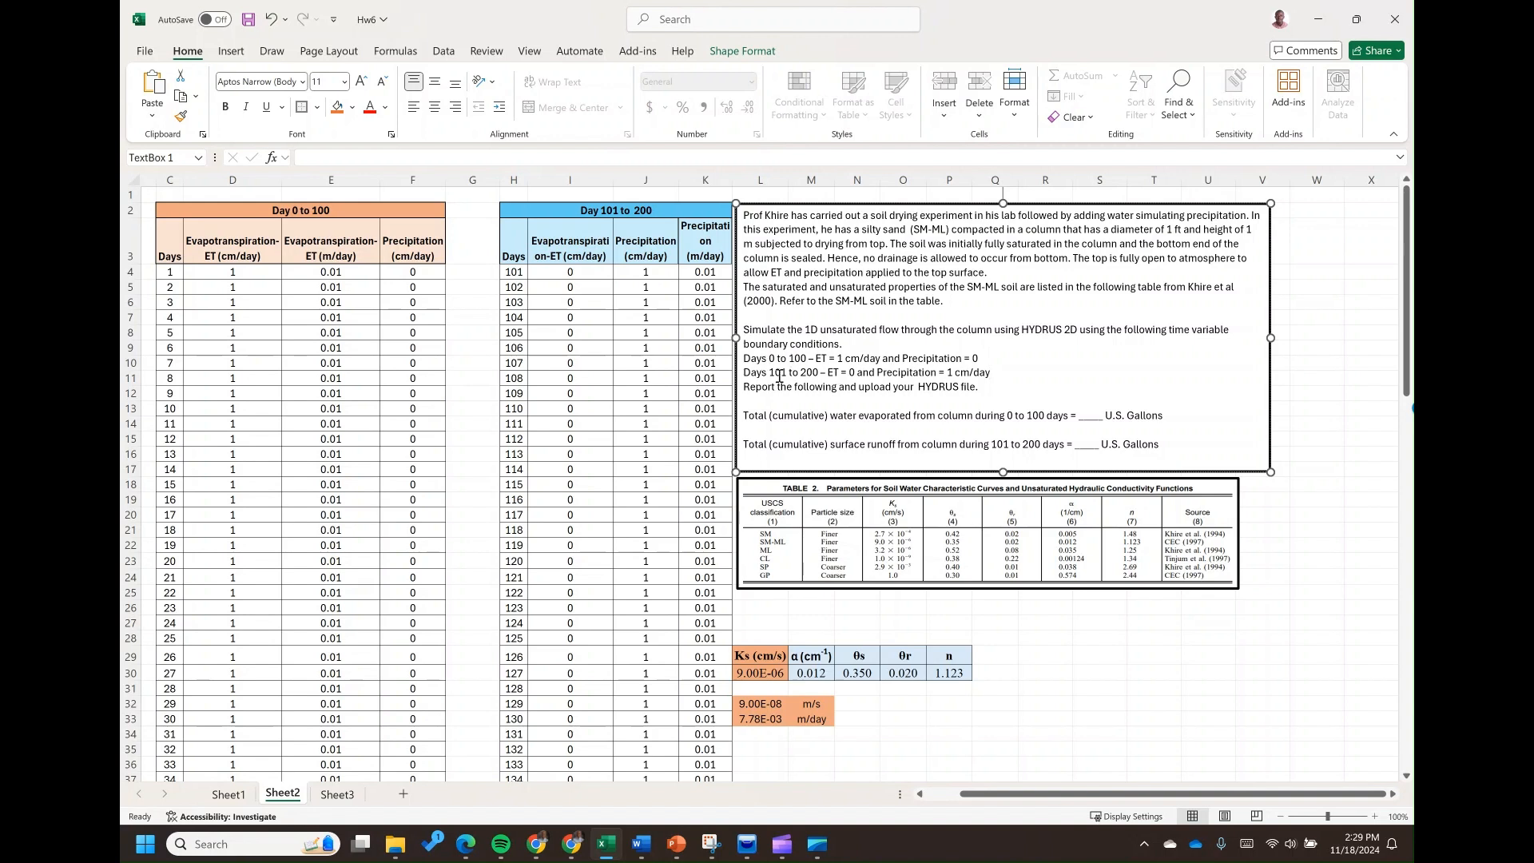
pyautogui.click(465, 422)
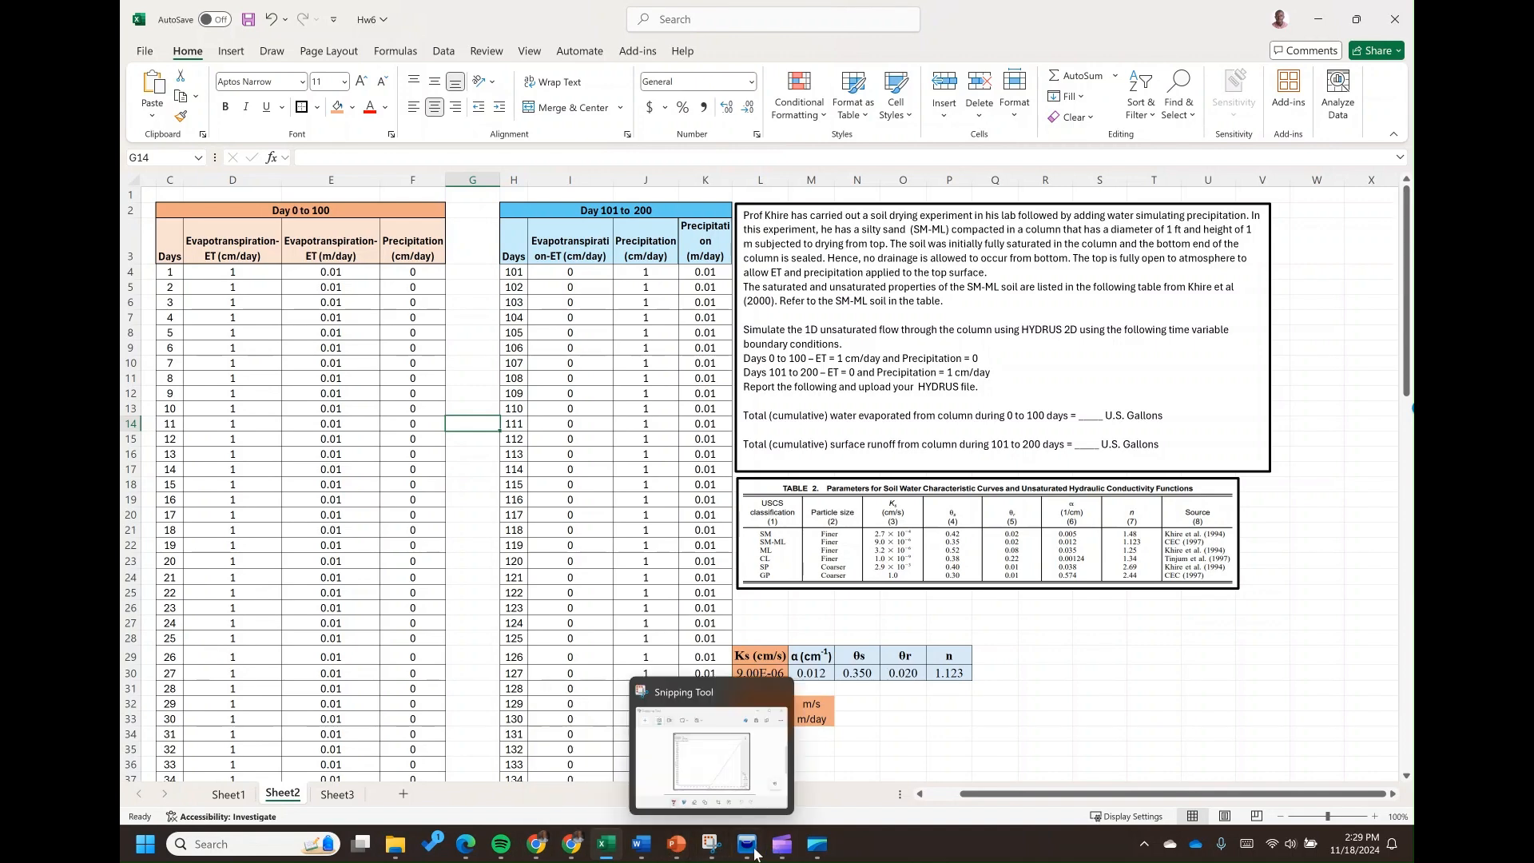
pyautogui.click(746, 778)
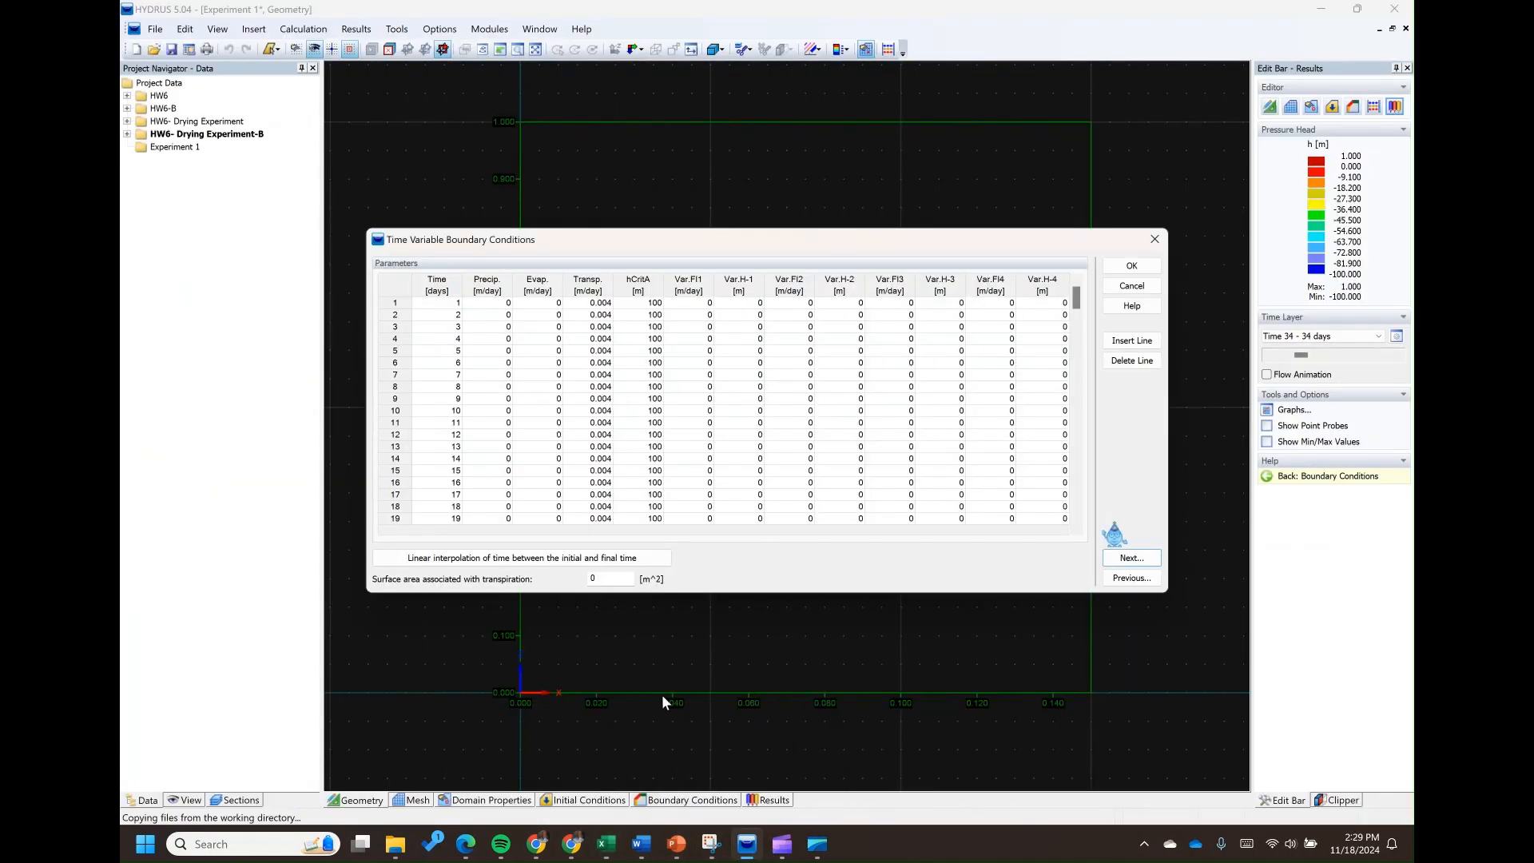
pyautogui.click(608, 751)
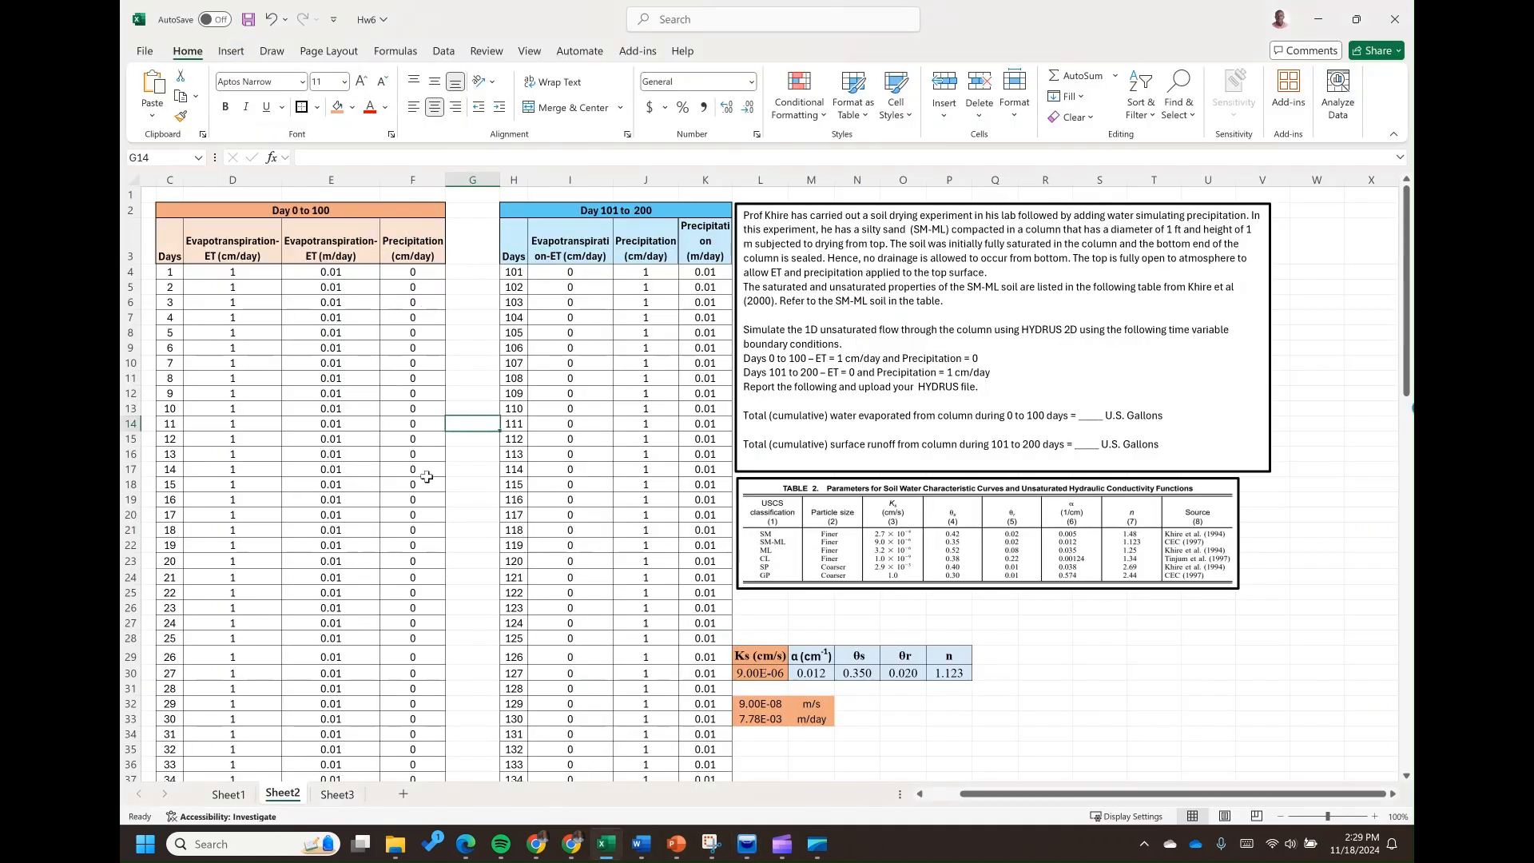
pyautogui.click(331, 273)
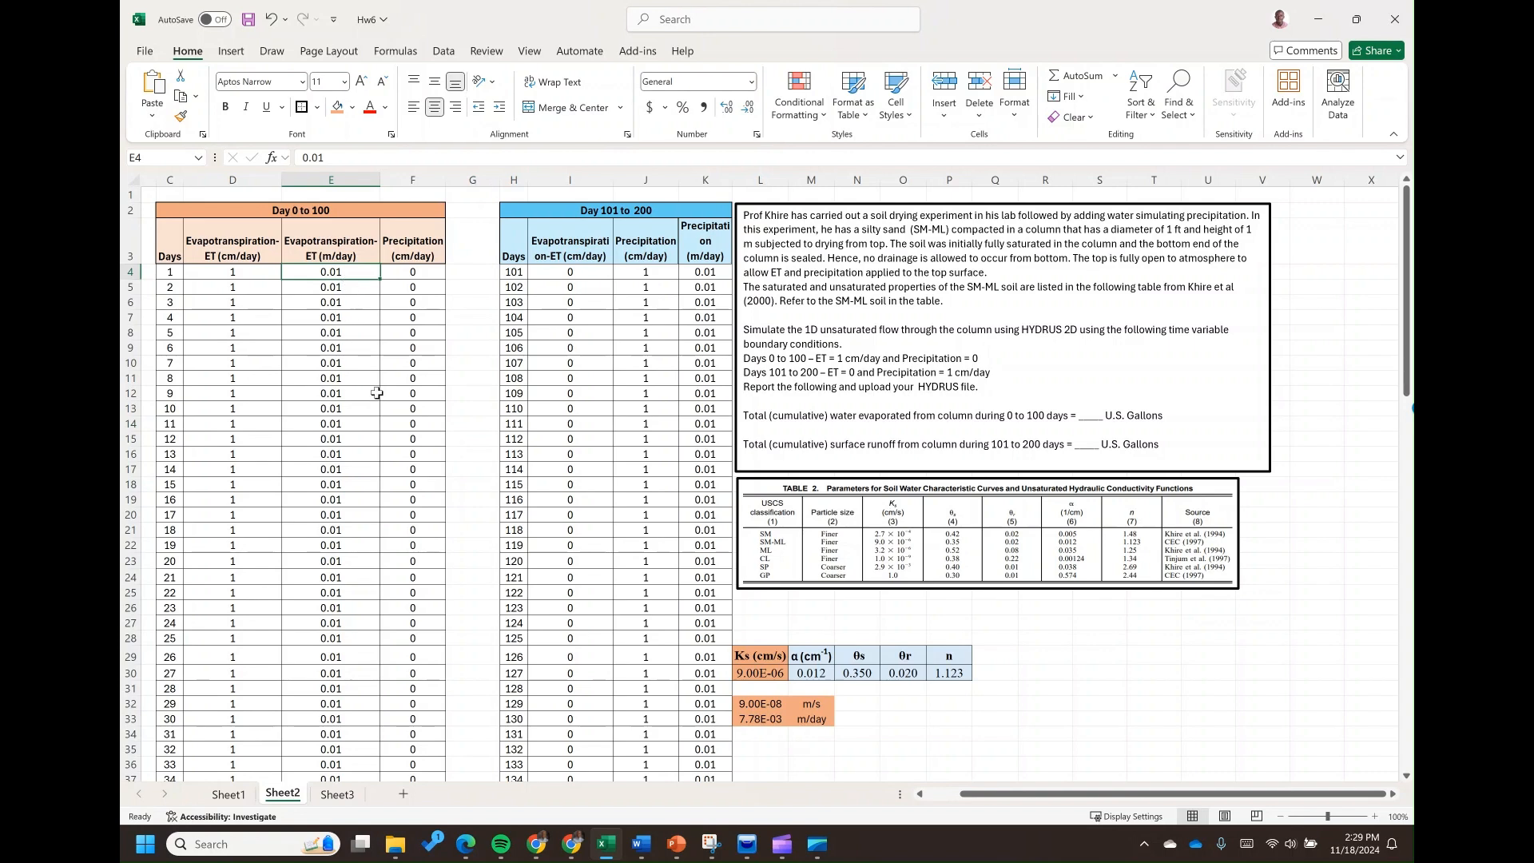
pyautogui.hotkey('ctrl', 'shift', 'Down')
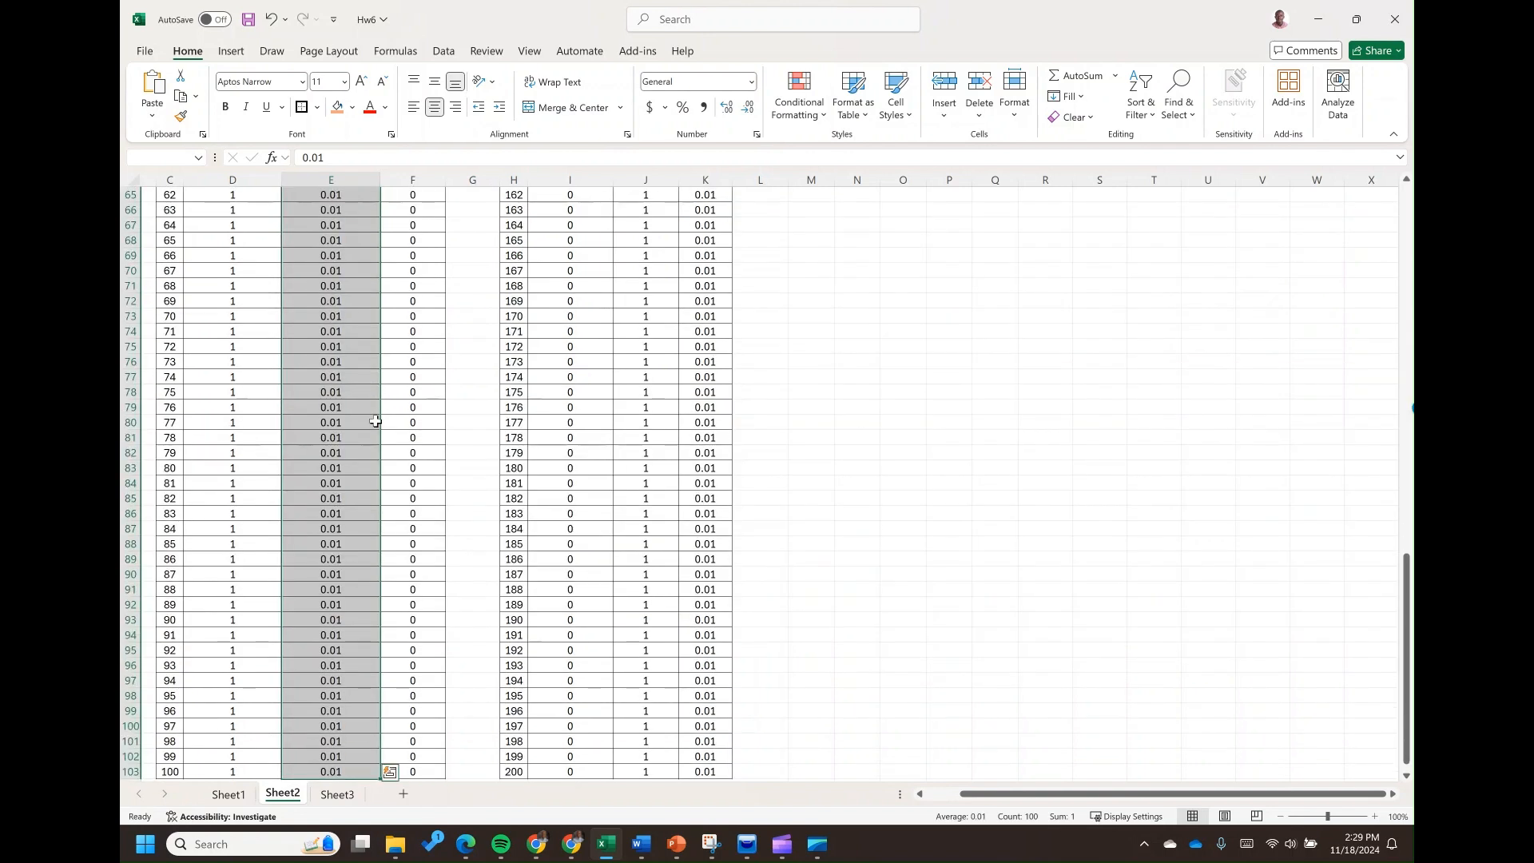
pyautogui.hotkey('ctrl', 'c')
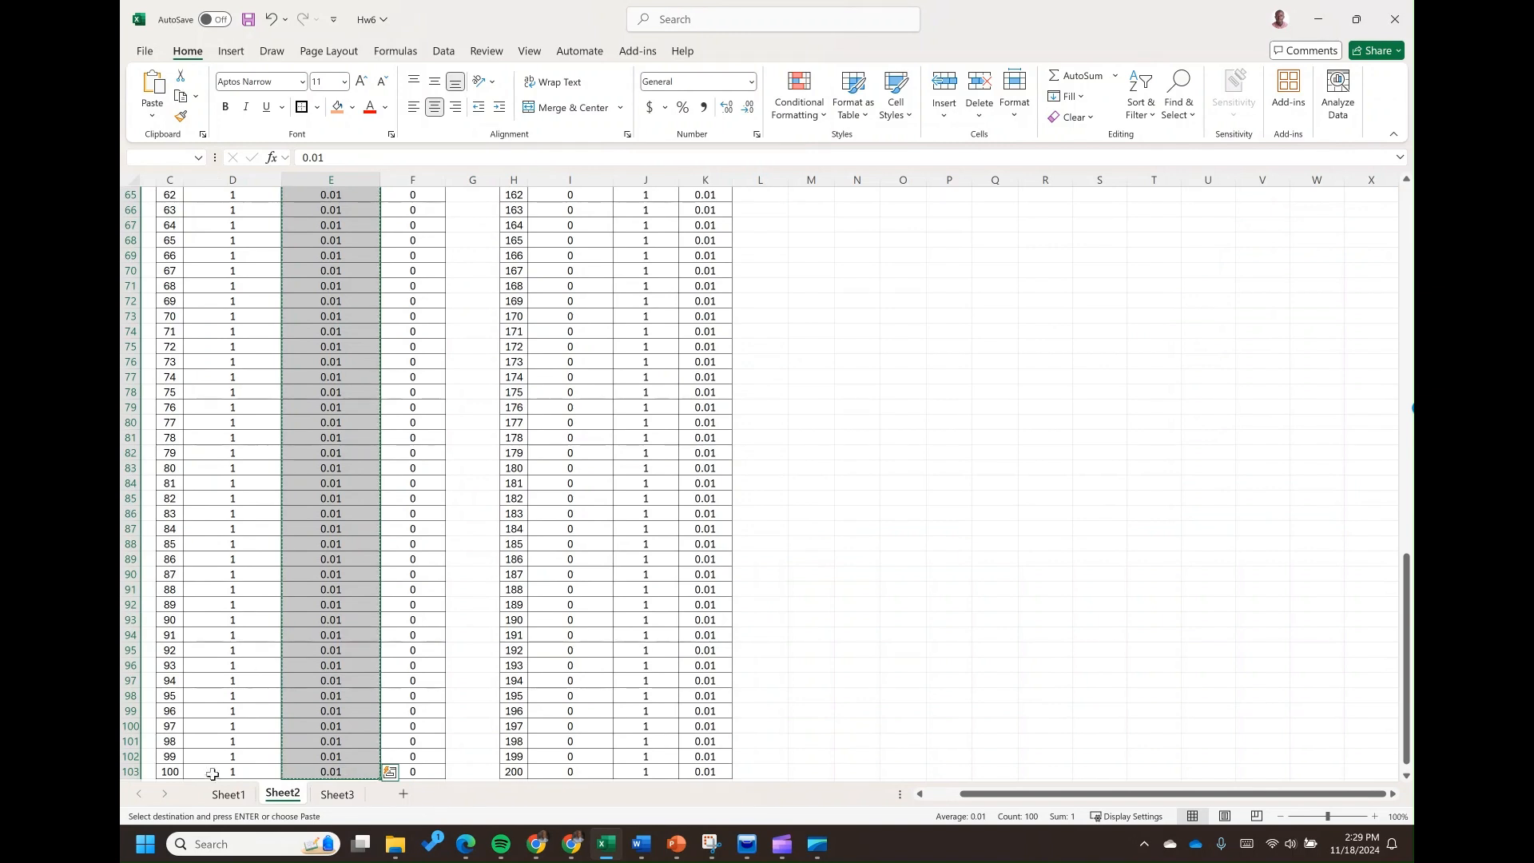
# Paste the copied 0.01 m/day values into the HYDRUS evaporation records for days 1 to 100 and check where they end
pyautogui.moveTo(741, 852)
pyautogui.click(746, 750)
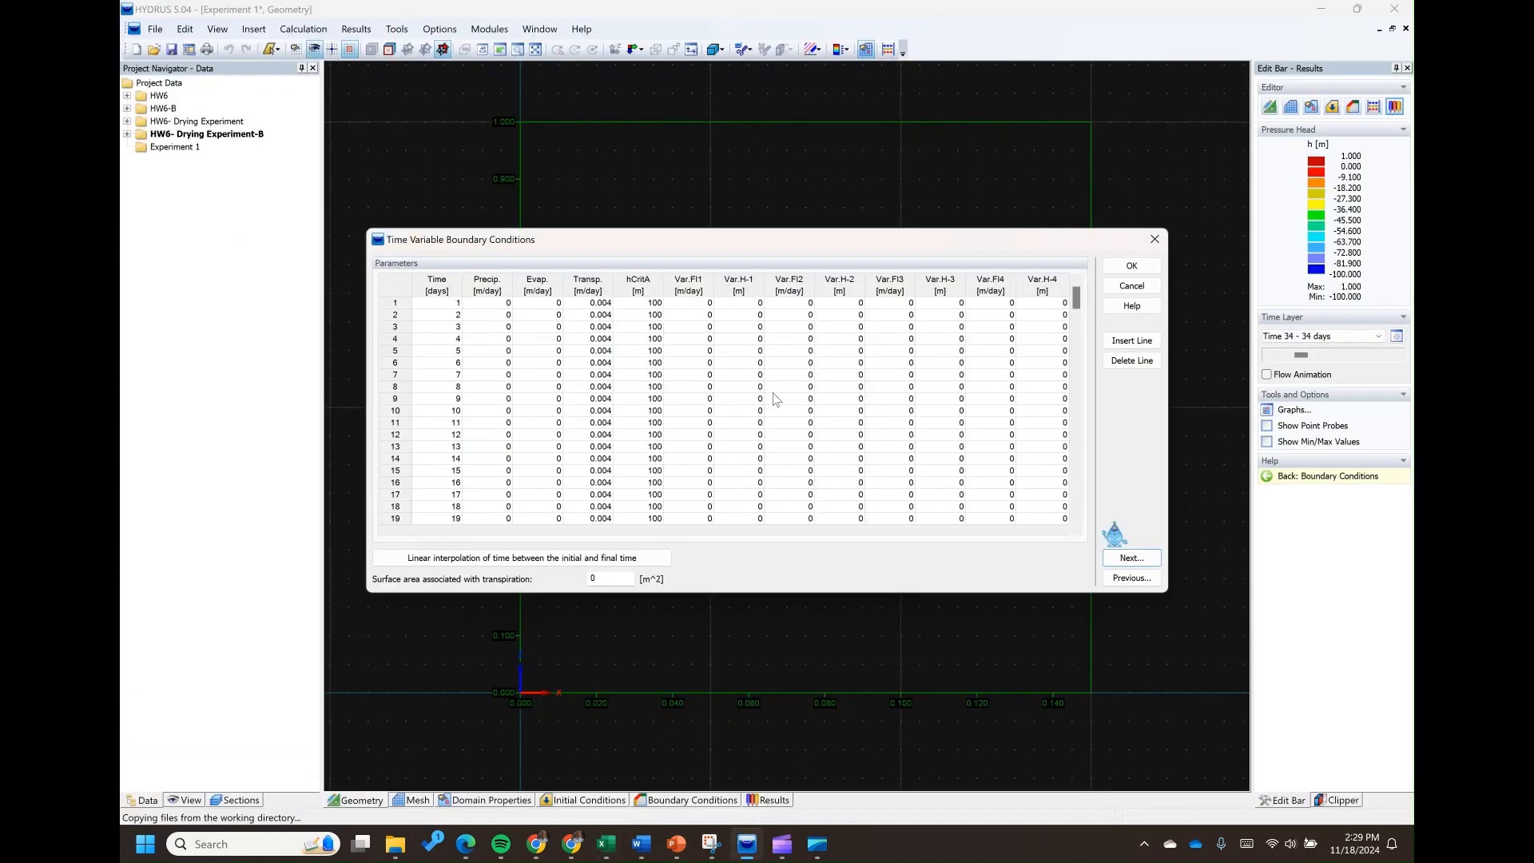
pyautogui.click(538, 307)
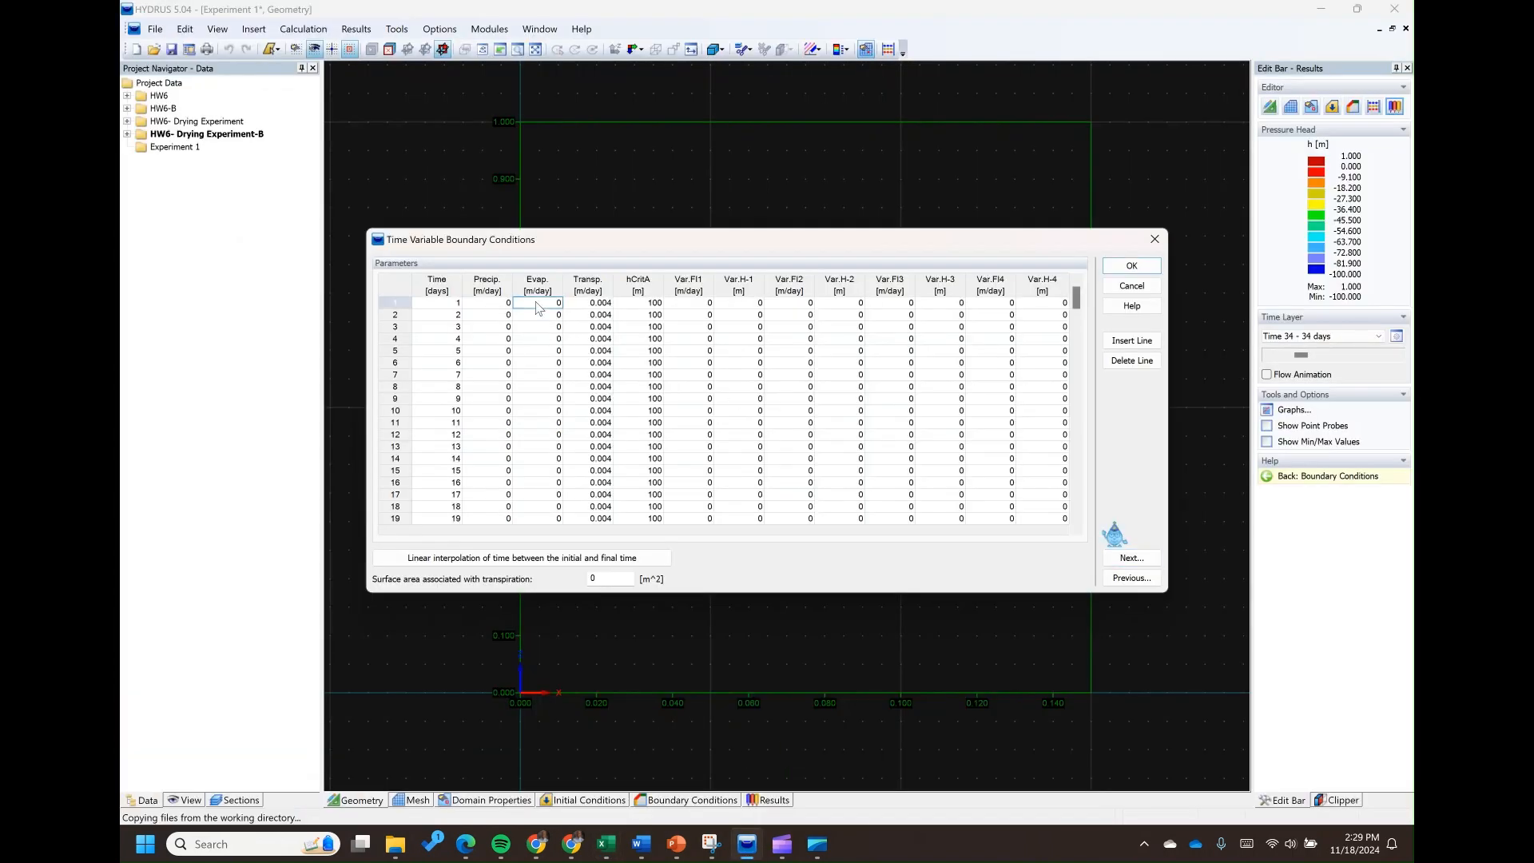
pyautogui.hotkey('ctrl', 'v')
pyautogui.scroll(-20, 567, 382)
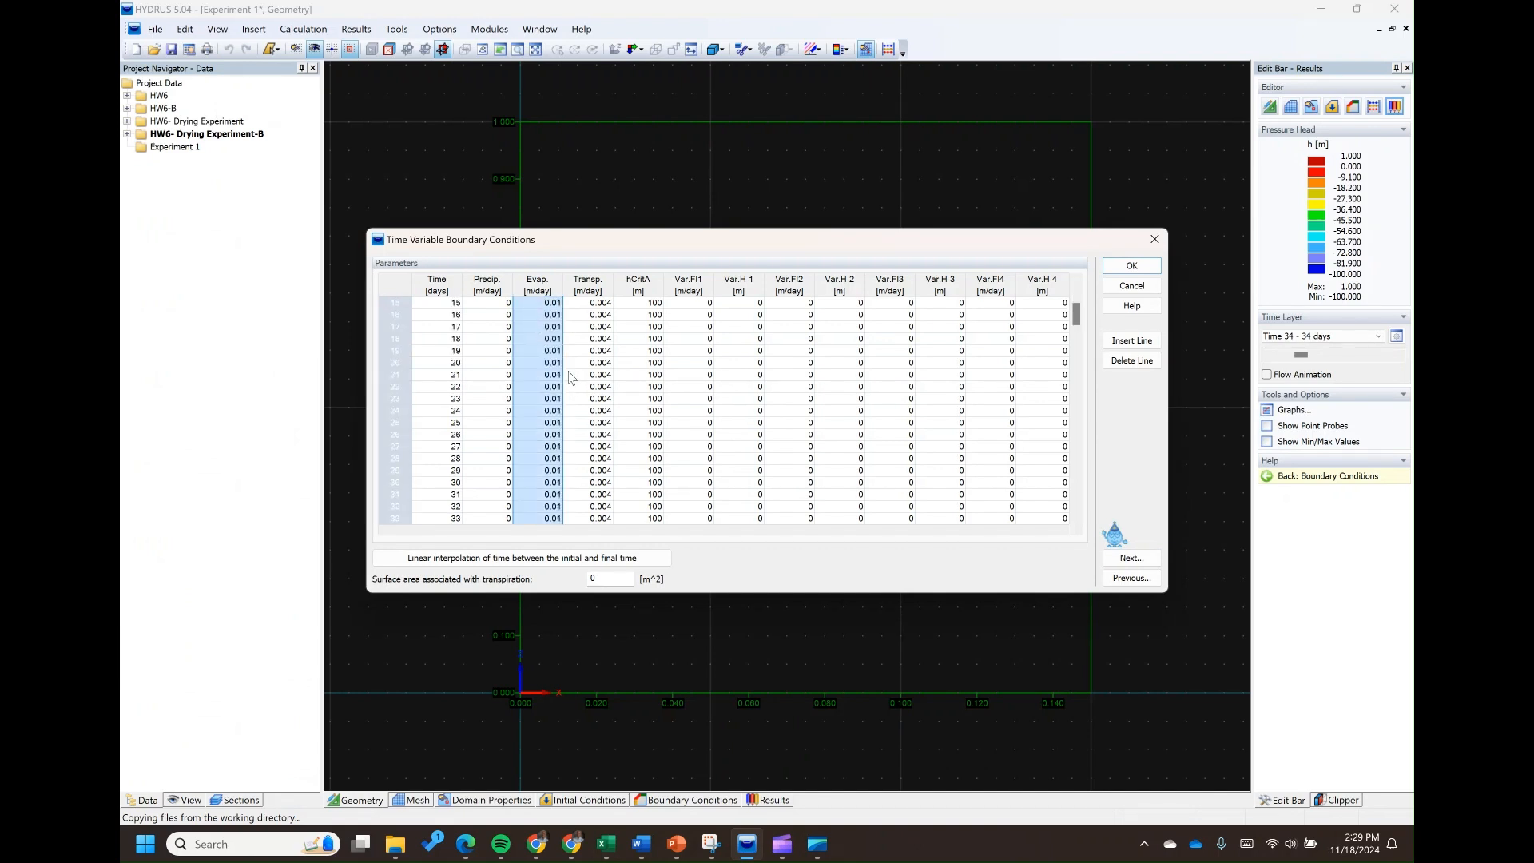
pyautogui.scroll(-8, 567, 382)
pyautogui.scroll(3, 568, 382)
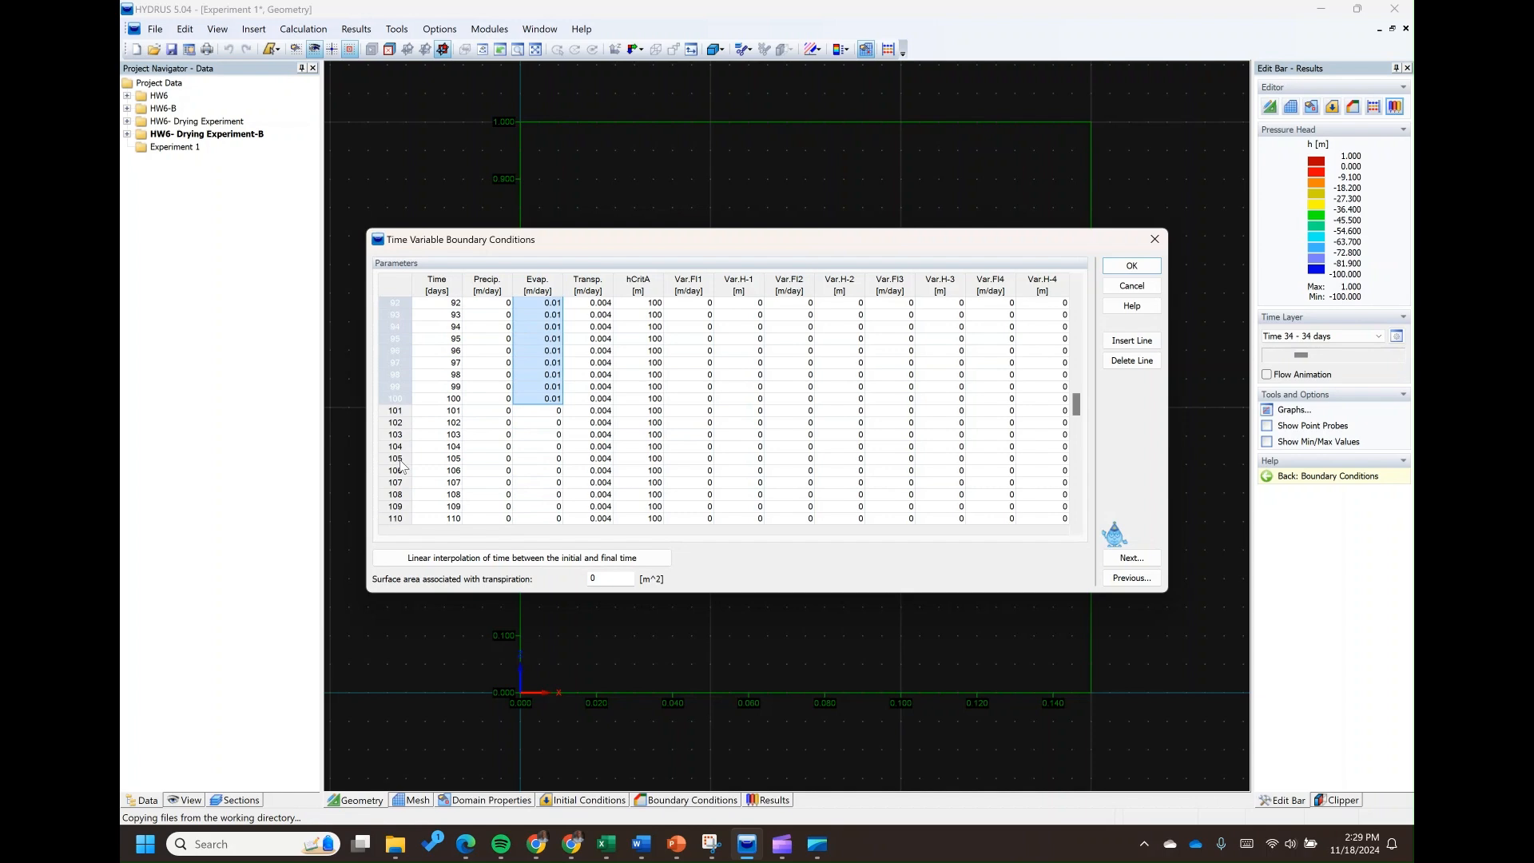
# Check the Excel conditions for days 101 to 200 and paste the copied 0.01 m/day values into the HYDRUS precipitation records from day 101
pyautogui.moveTo(606, 844)
pyautogui.click(668, 721)
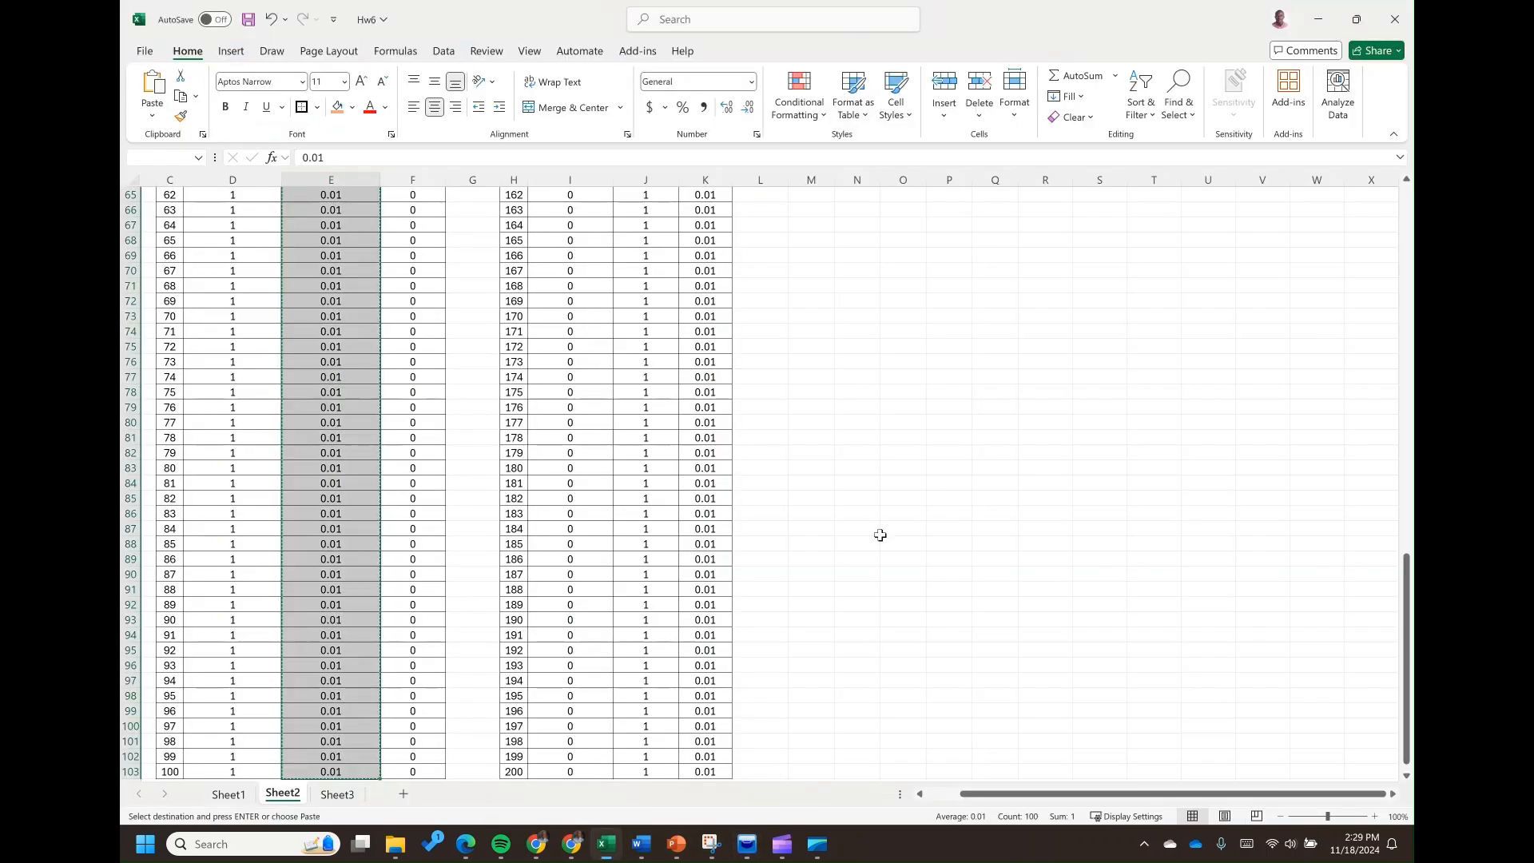
pyautogui.scroll(12, 997, 511)
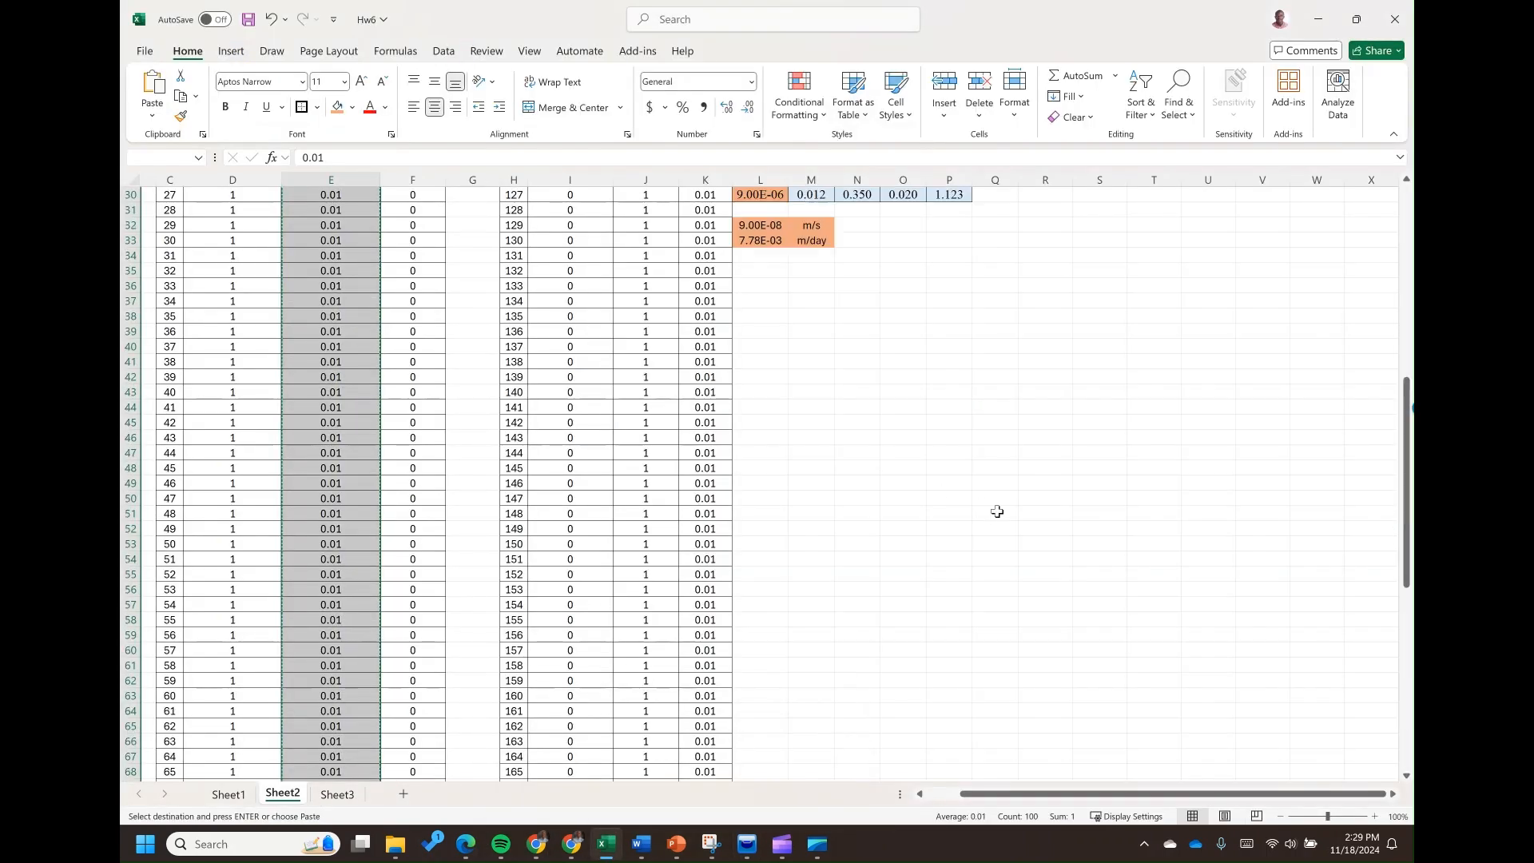
pyautogui.scroll(10, 997, 511)
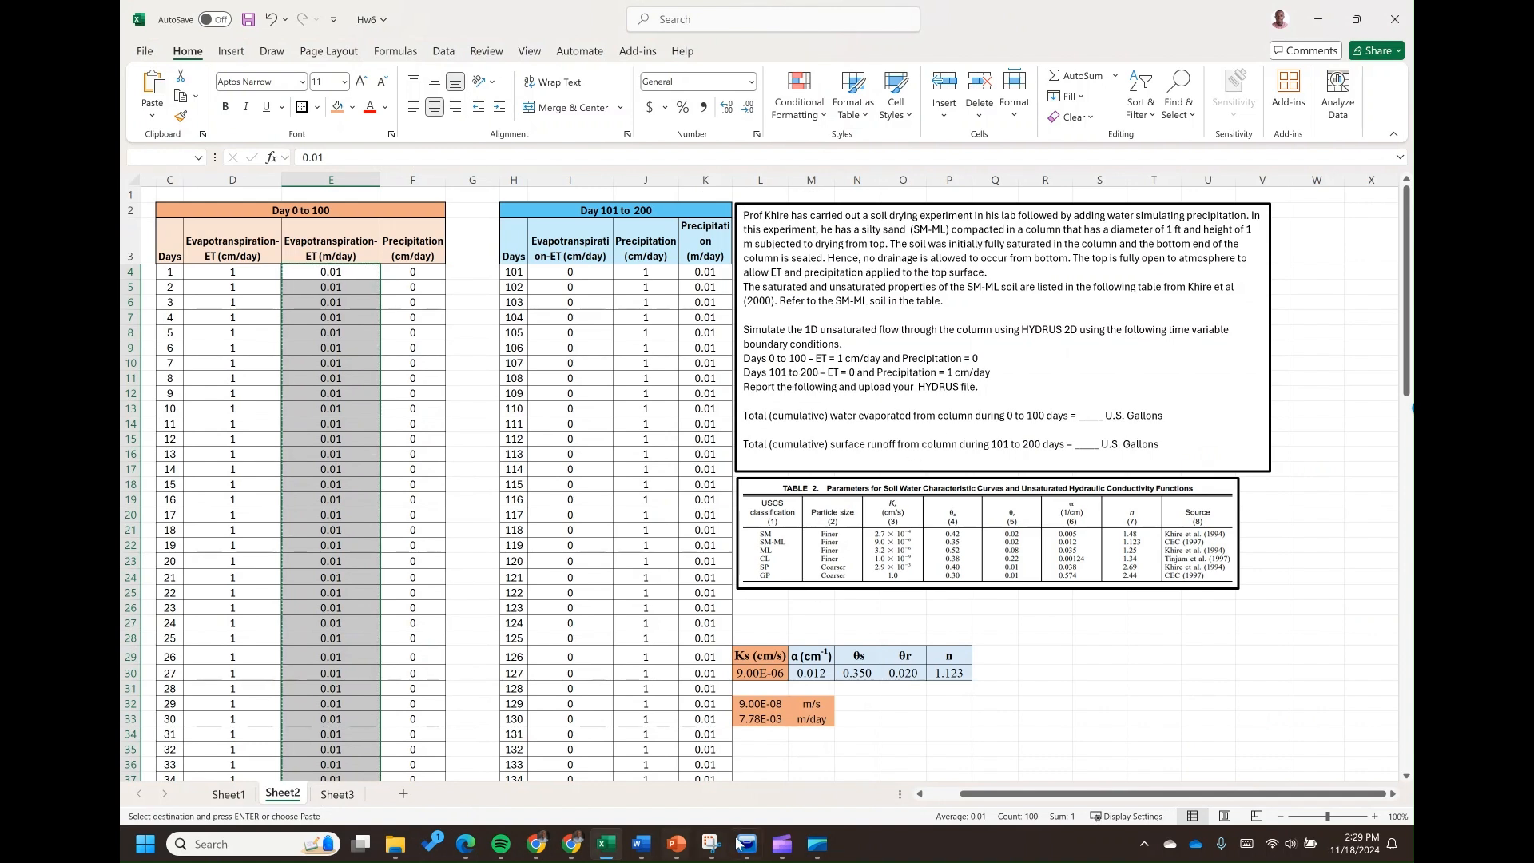
pyautogui.moveTo(729, 845)
pyautogui.click(741, 755)
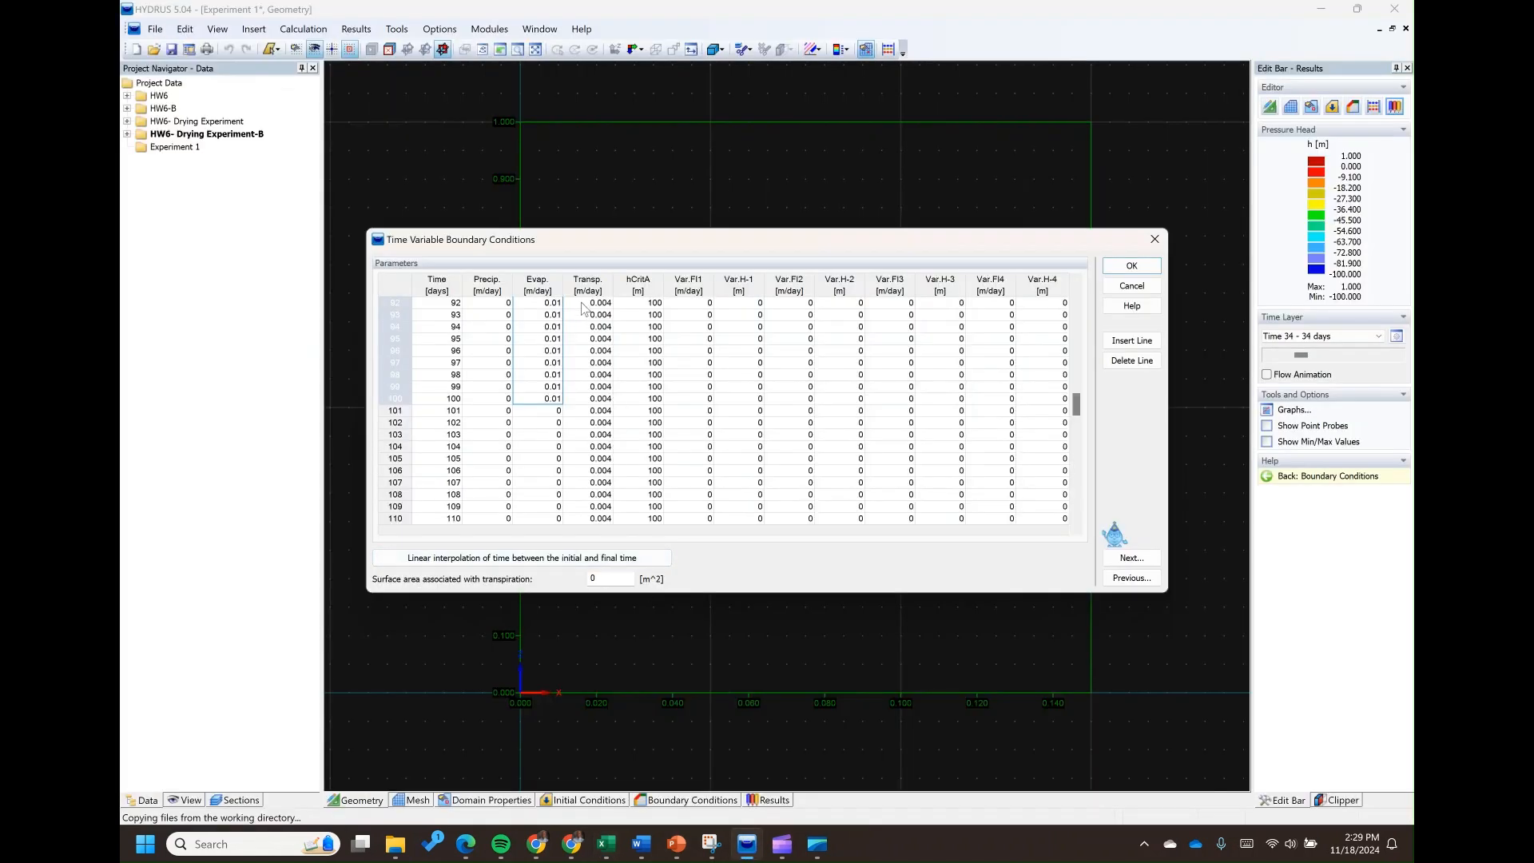
pyautogui.click(490, 413)
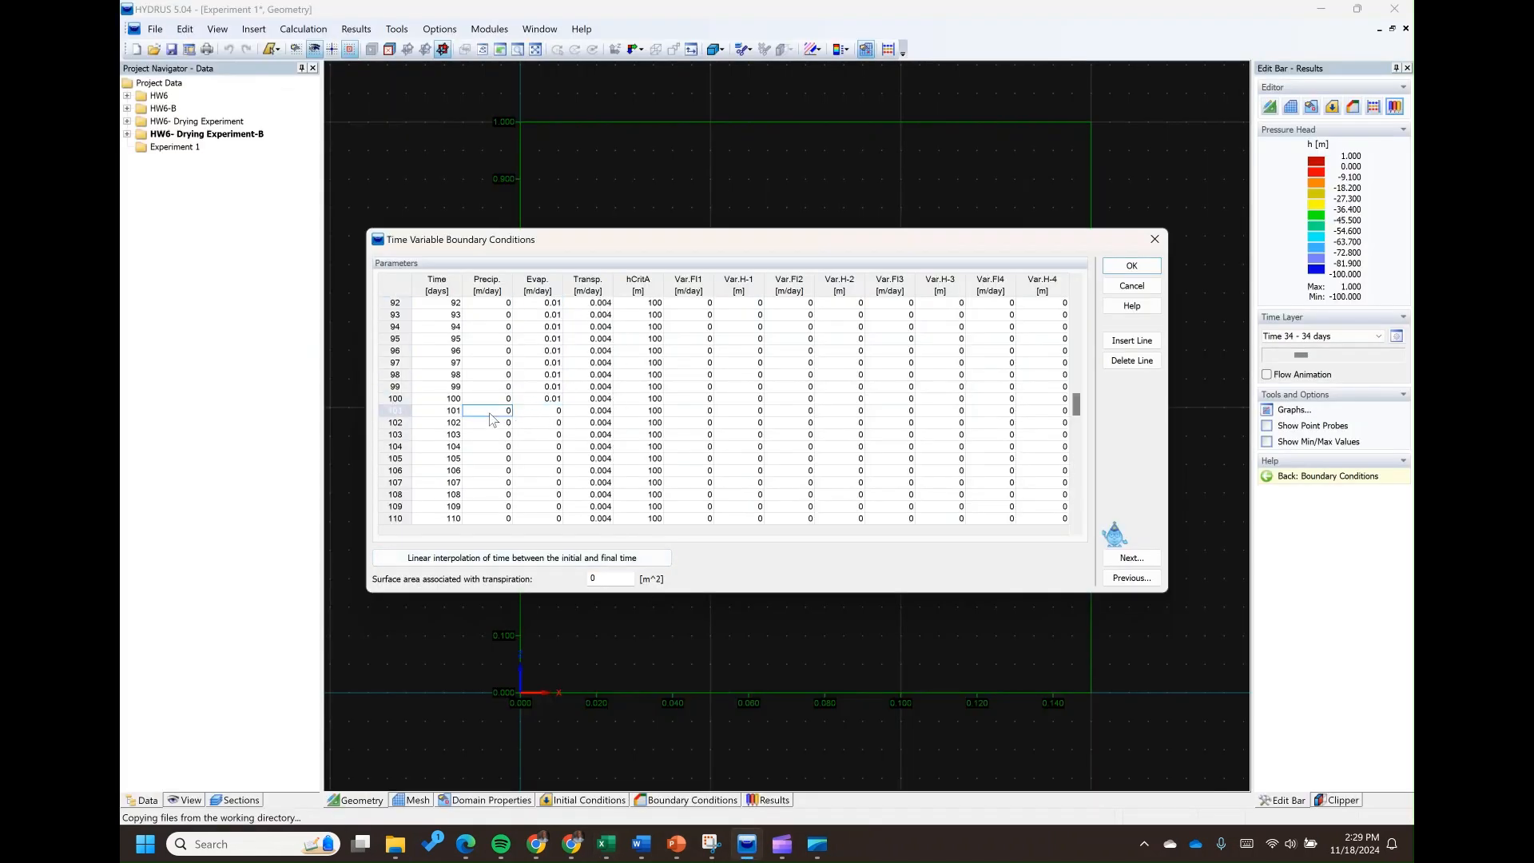
pyautogui.hotkey('ctrl', 'v')
pyautogui.scroll(-20, 497, 425)
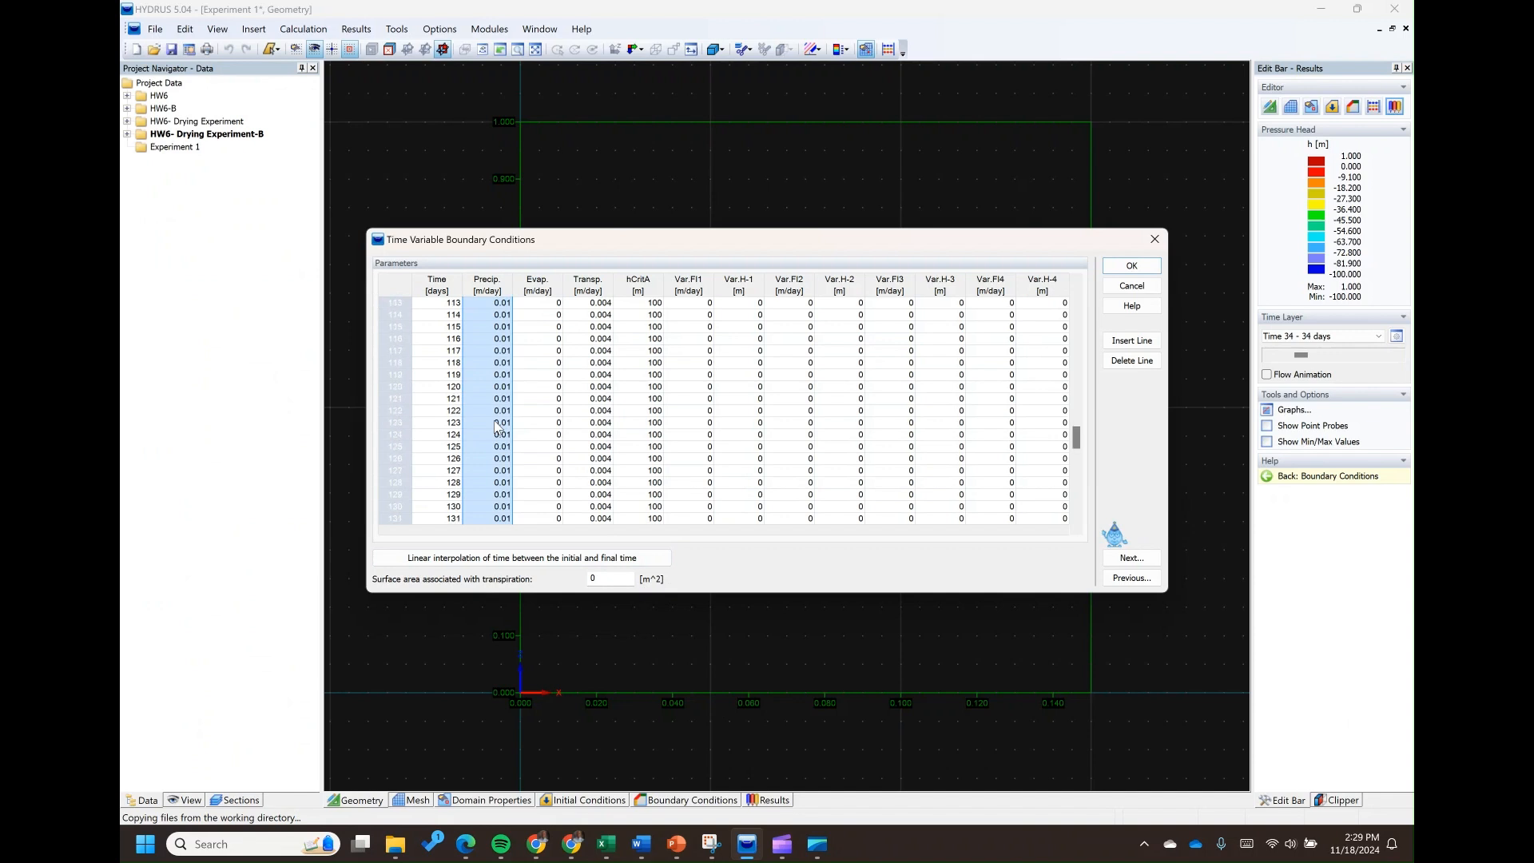
# Review the time-variable boundary records and read the help definitions of their columns, including transpiration and hCritA
pyautogui.scroll(20, 527, 467)
pyautogui.scroll(19, 523, 374)
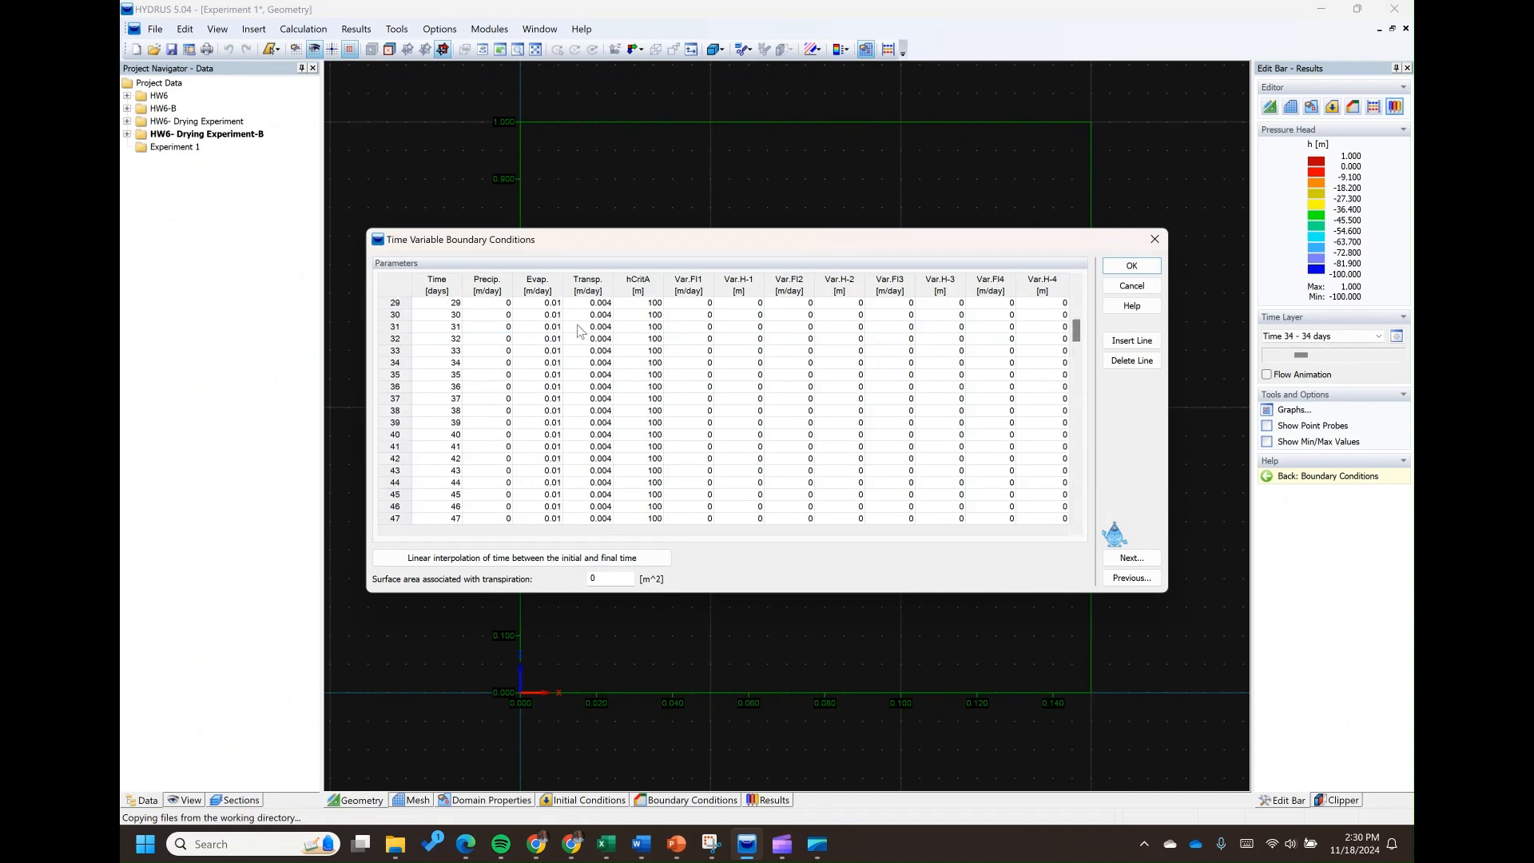
pyautogui.click(598, 291)
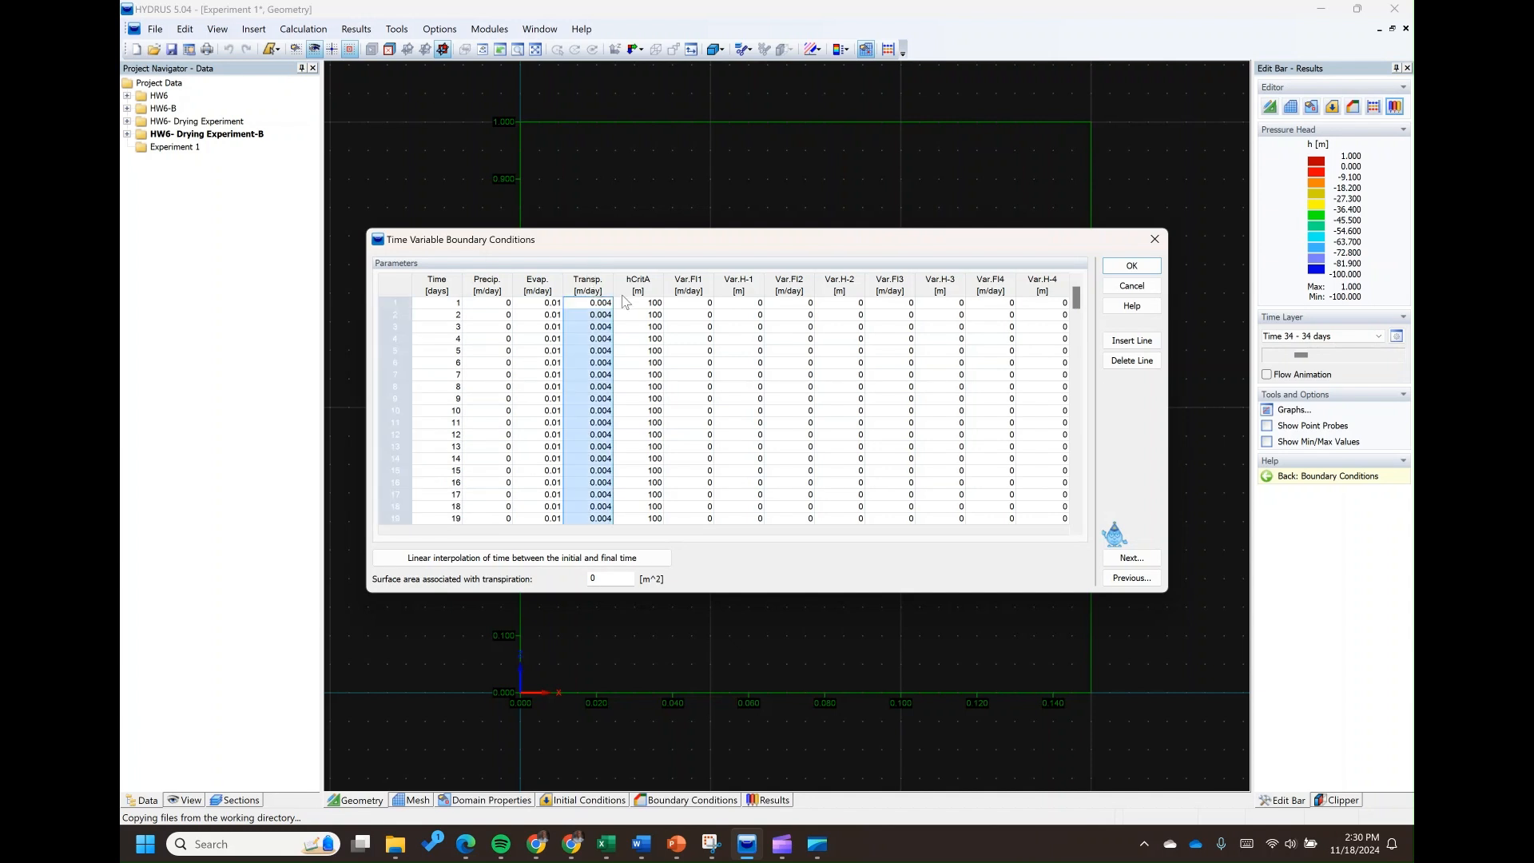
pyautogui.click(1133, 309)
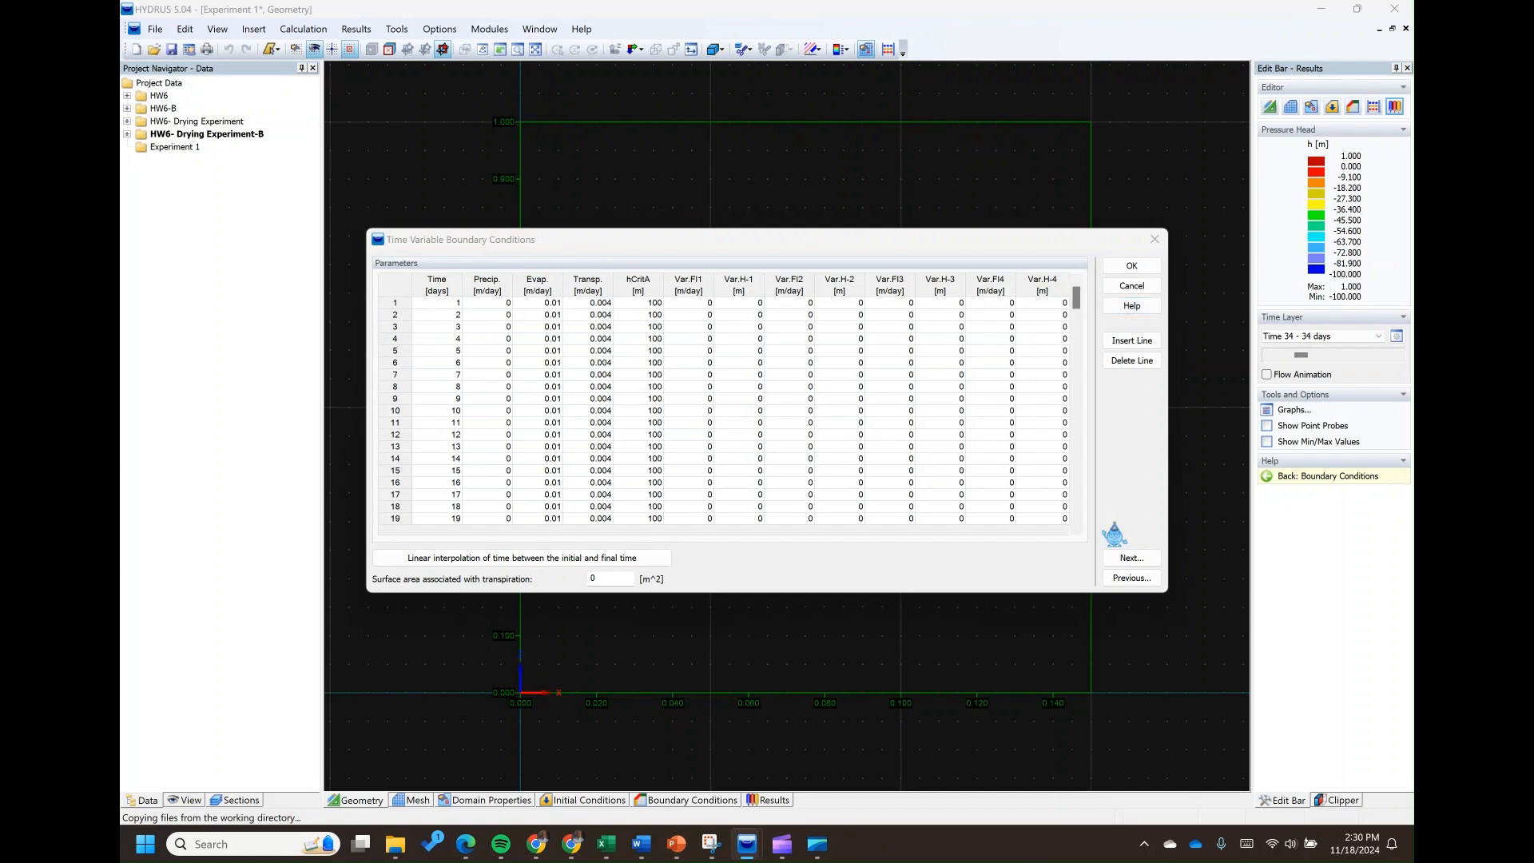
pyautogui.scroll(-8, 597, 465)
pyautogui.scroll(3, 597, 465)
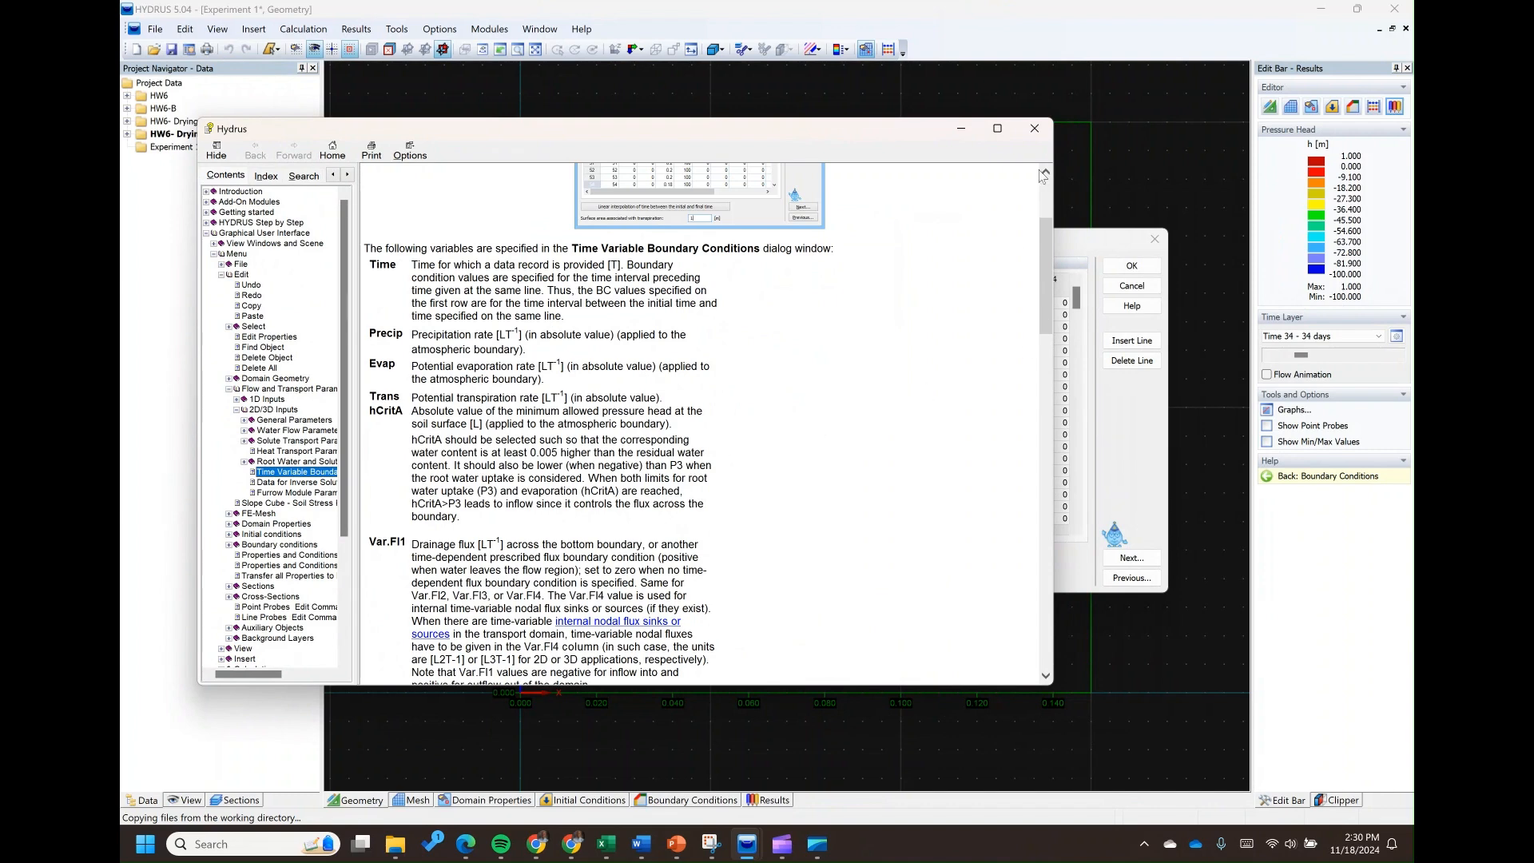
pyautogui.click(1033, 130)
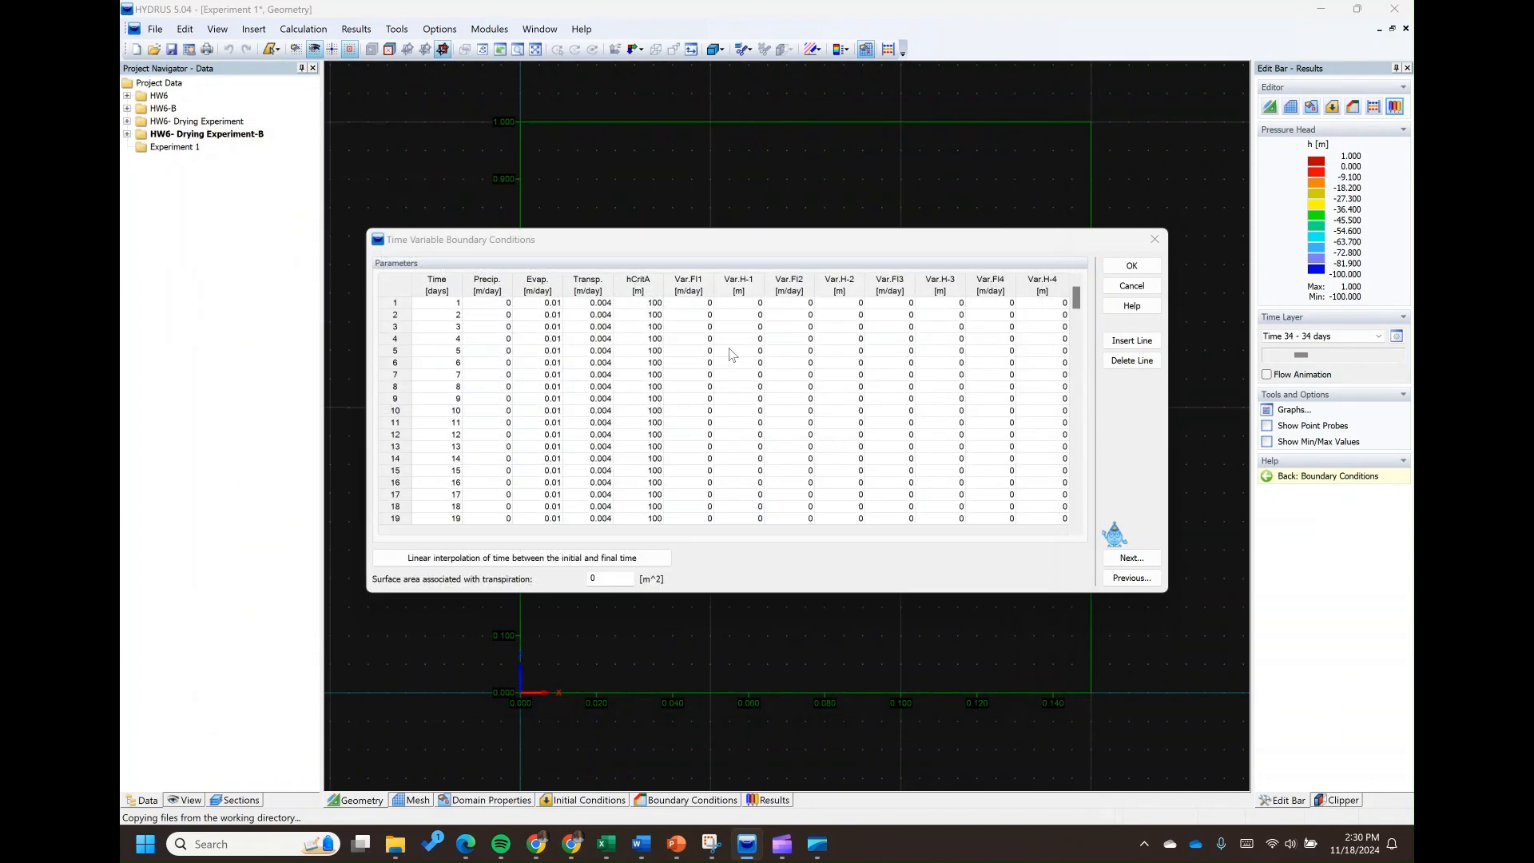
pyautogui.scroll(-9, 708, 389)
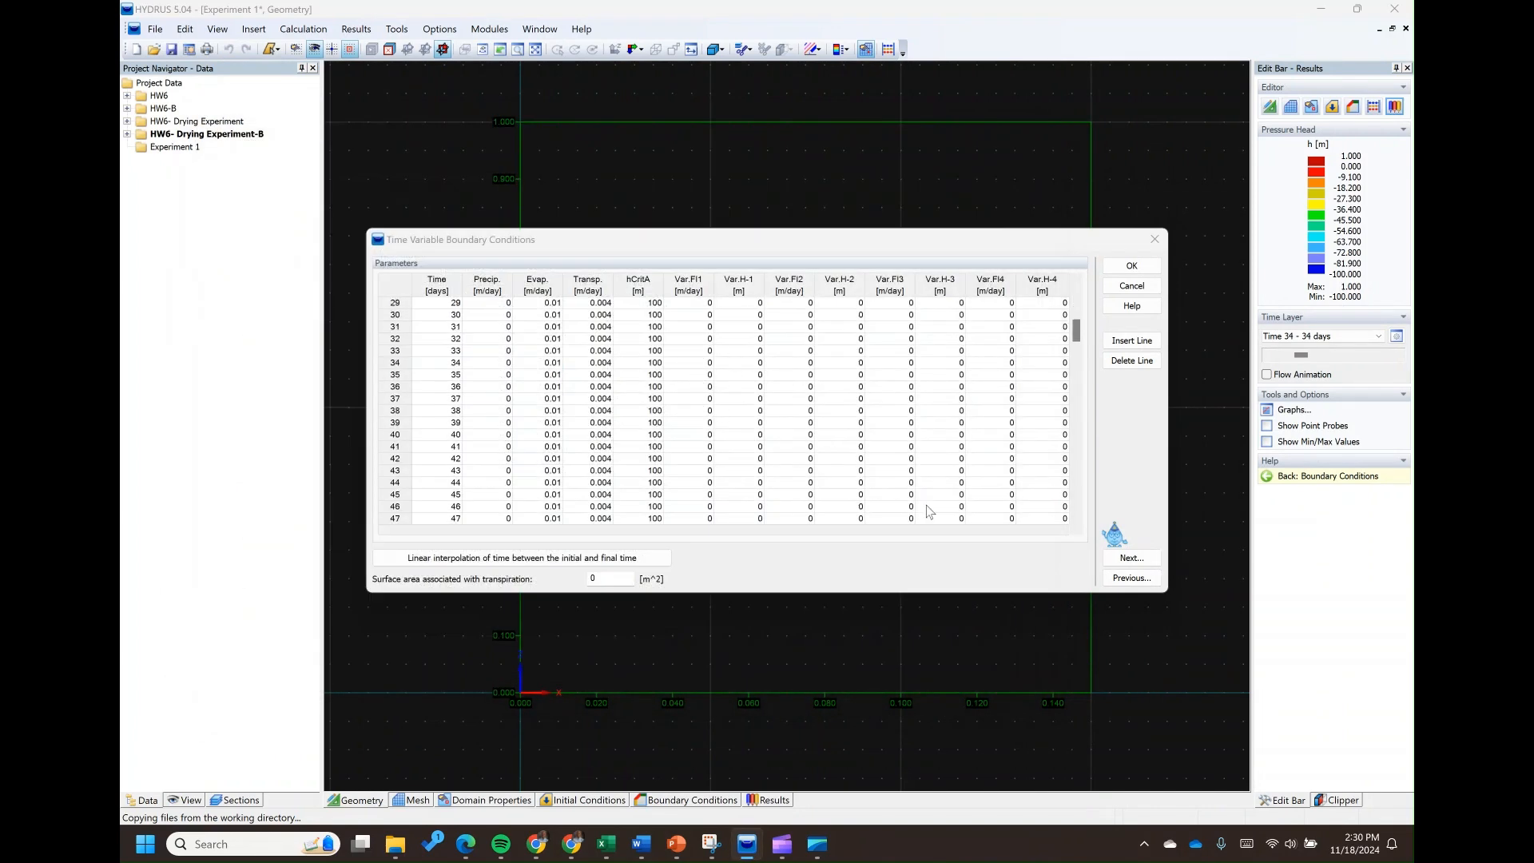
# Accept the time-variable boundary conditions and the automatic mesh parameters, and continue to defining the transport domain graphically
pyautogui.click(1131, 557)
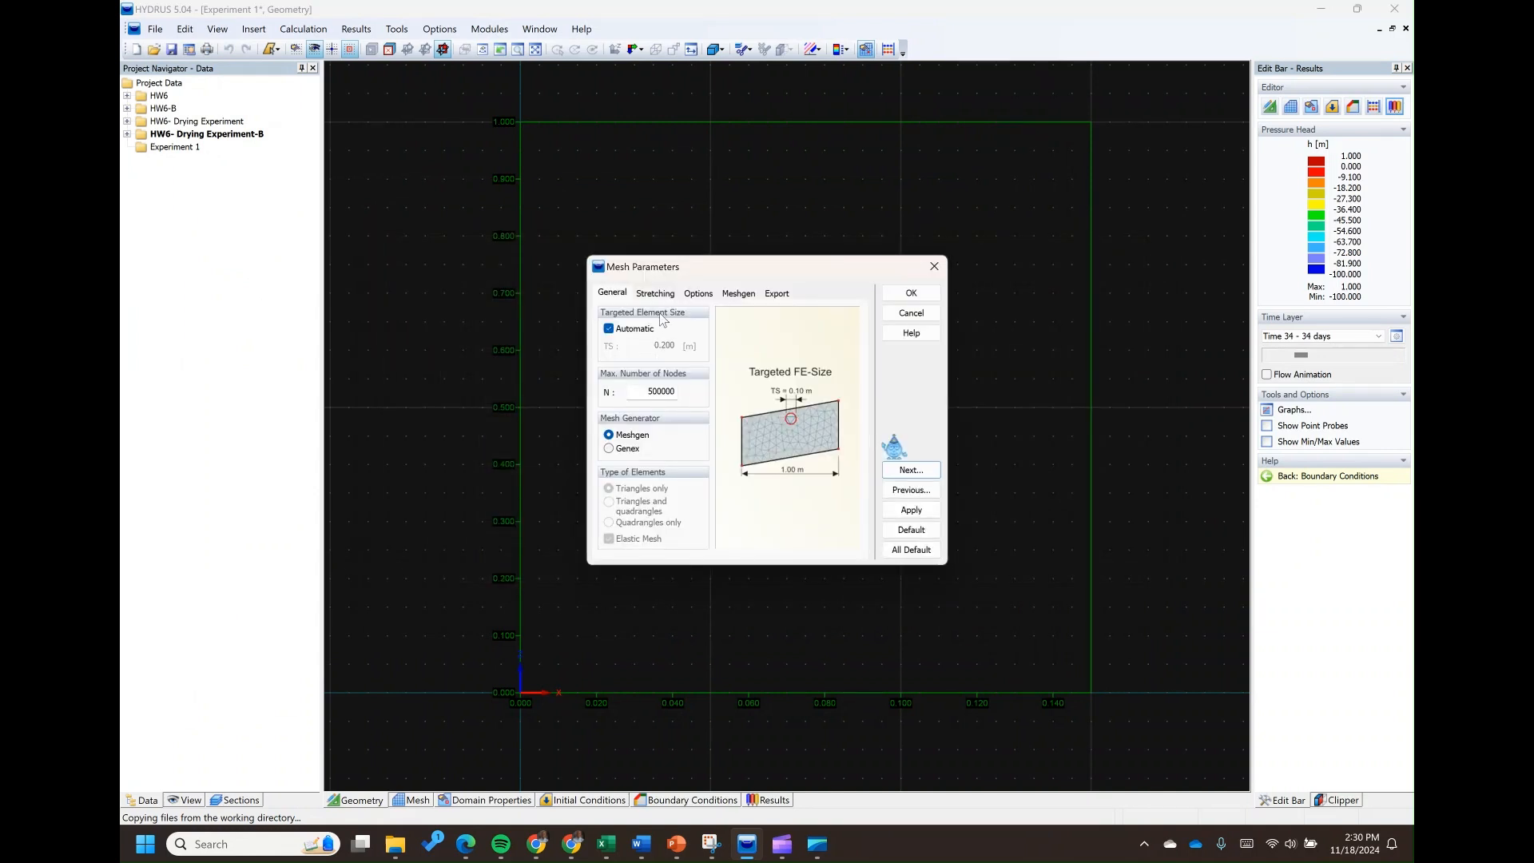
pyautogui.click(910, 471)
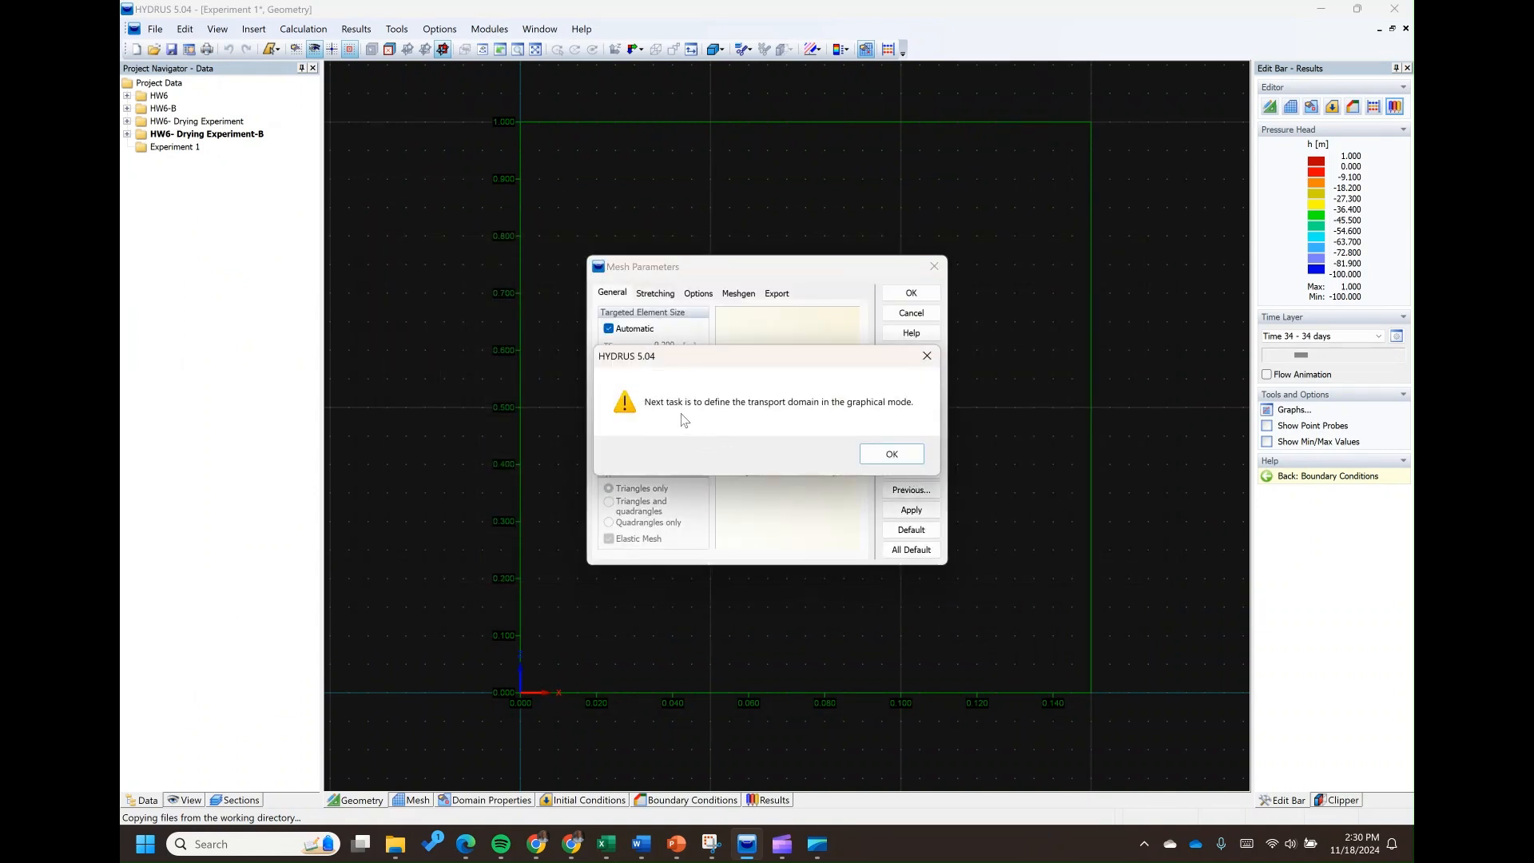
pyautogui.click(889, 453)
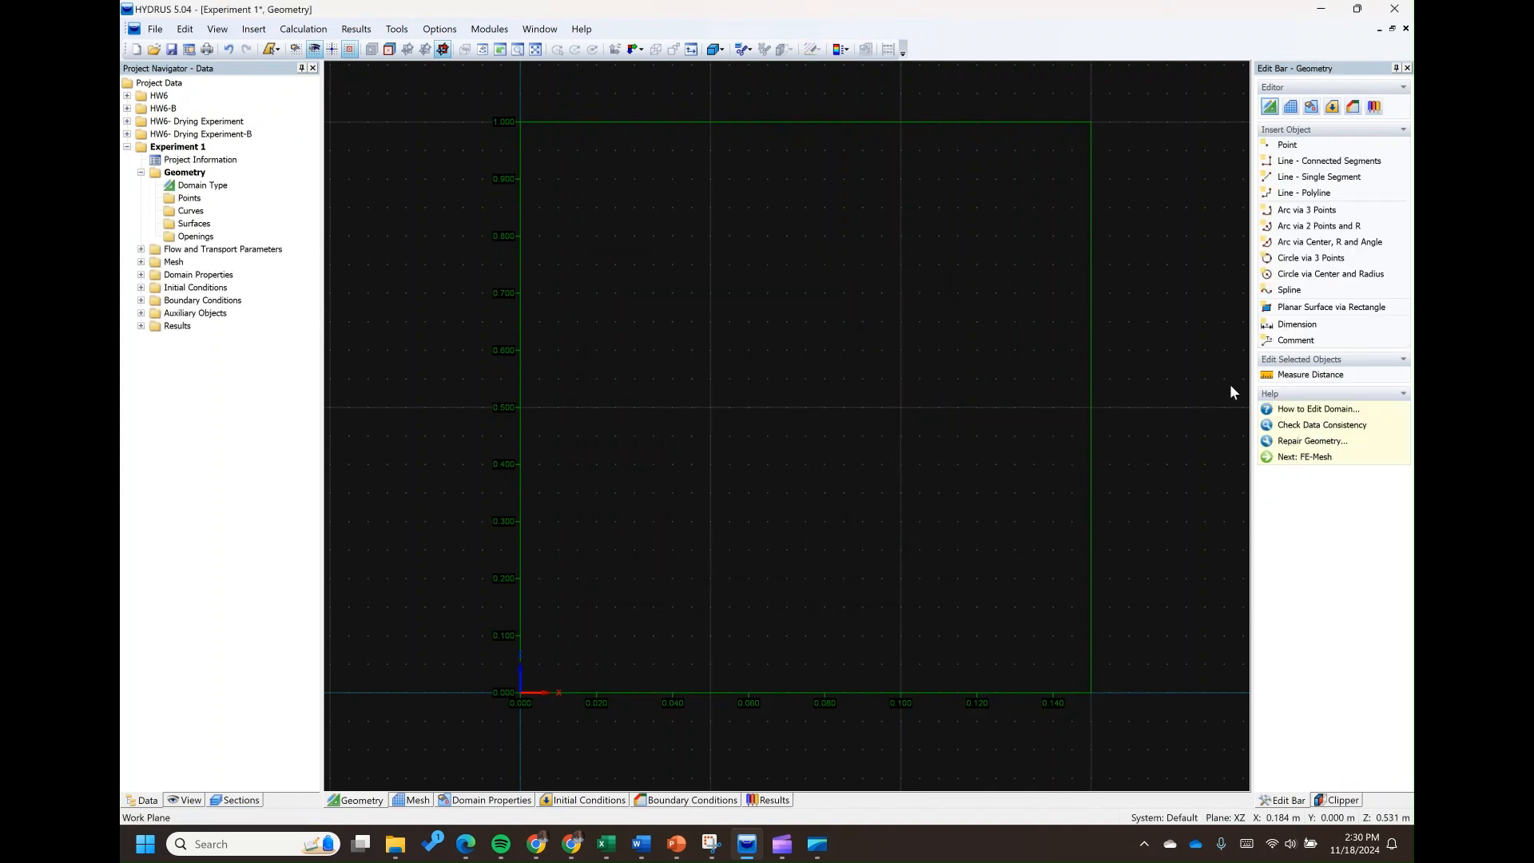
# Draw the column outline as a closed polyline from the origin, 0.150 m wide and 1.000 m high
pyautogui.click(1304, 192)
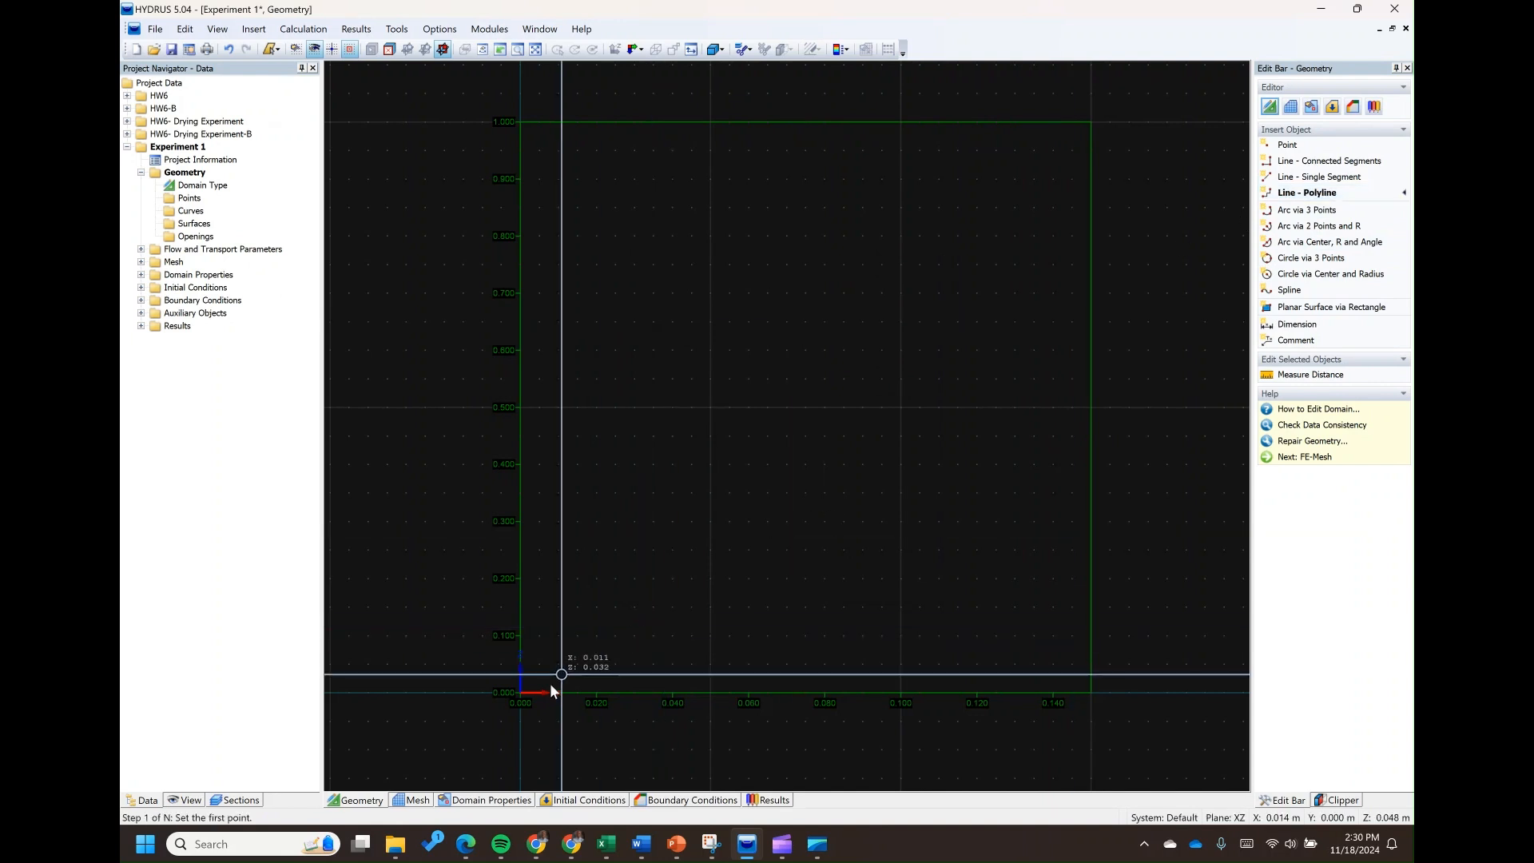
pyautogui.click(521, 693)
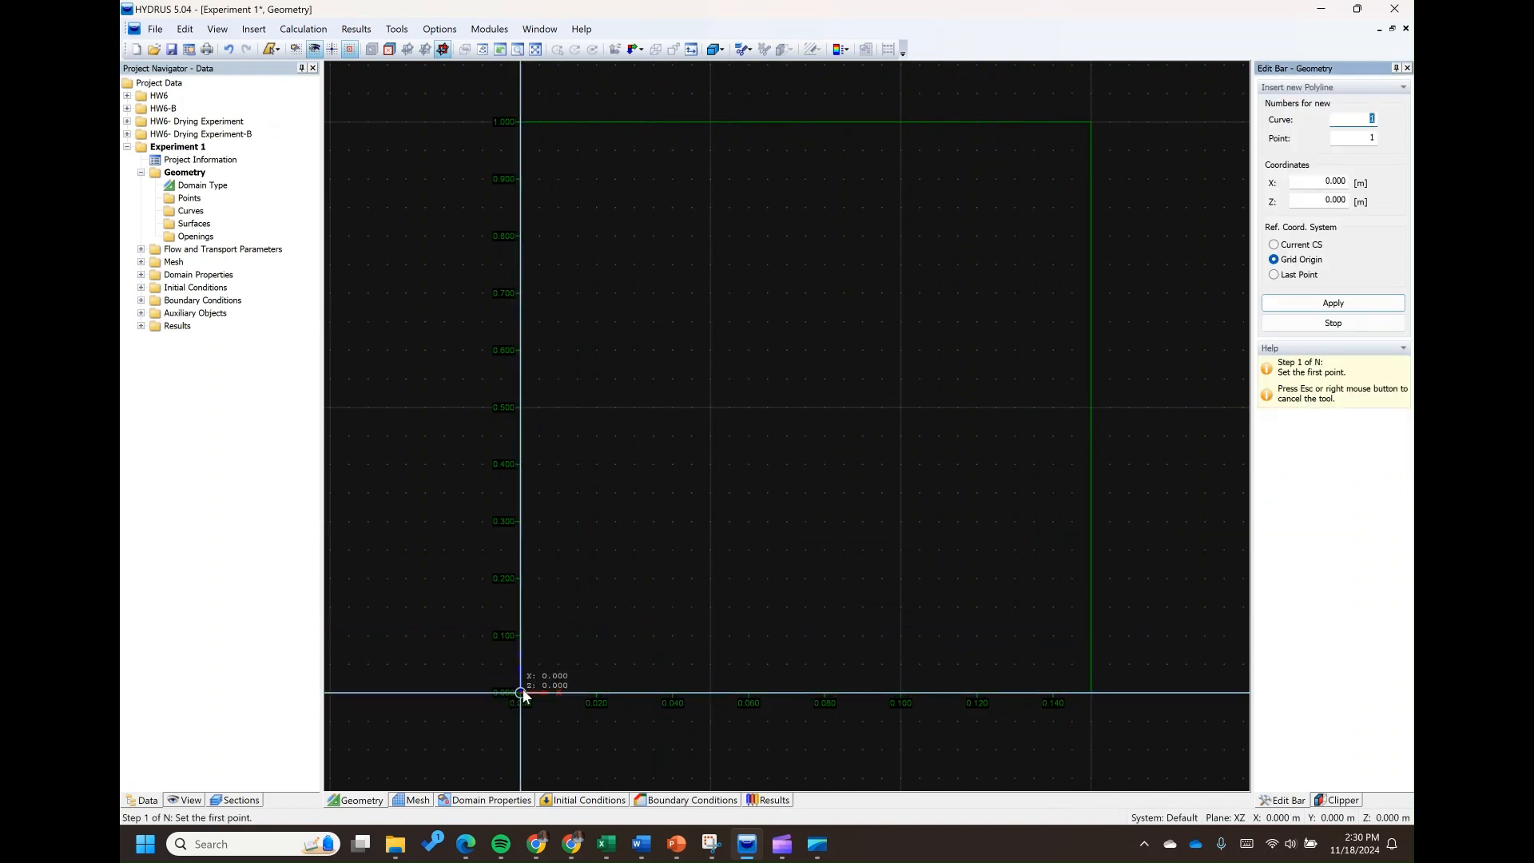
pyautogui.click(1091, 693)
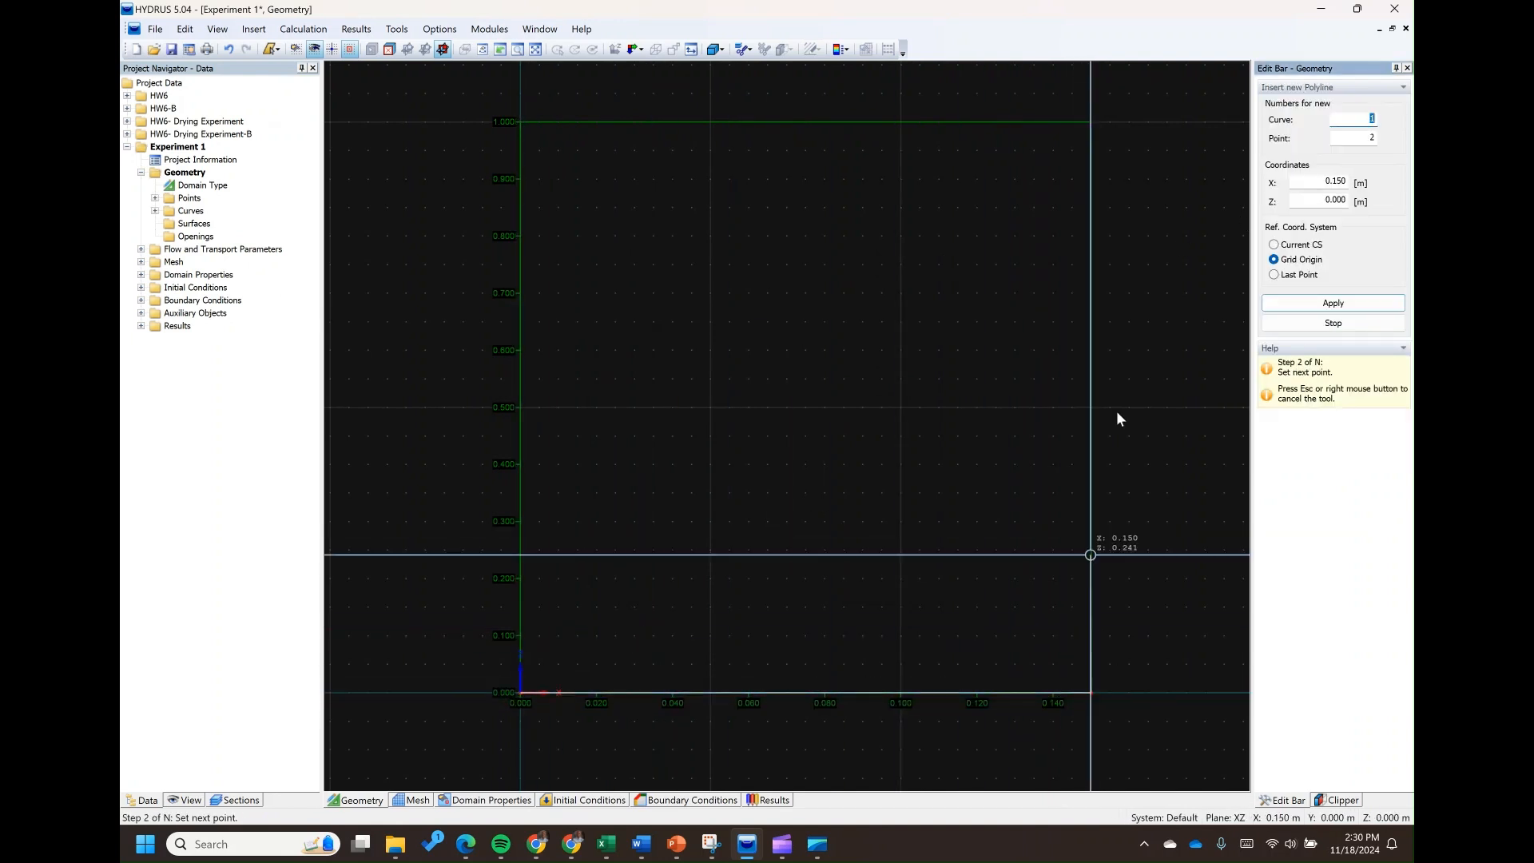
pyautogui.click(1092, 121)
pyautogui.click(520, 121)
pyautogui.click(520, 693)
# End the polyline command and delete the stray point and its line running outside the rectangular outline
pyautogui.click(1311, 302)
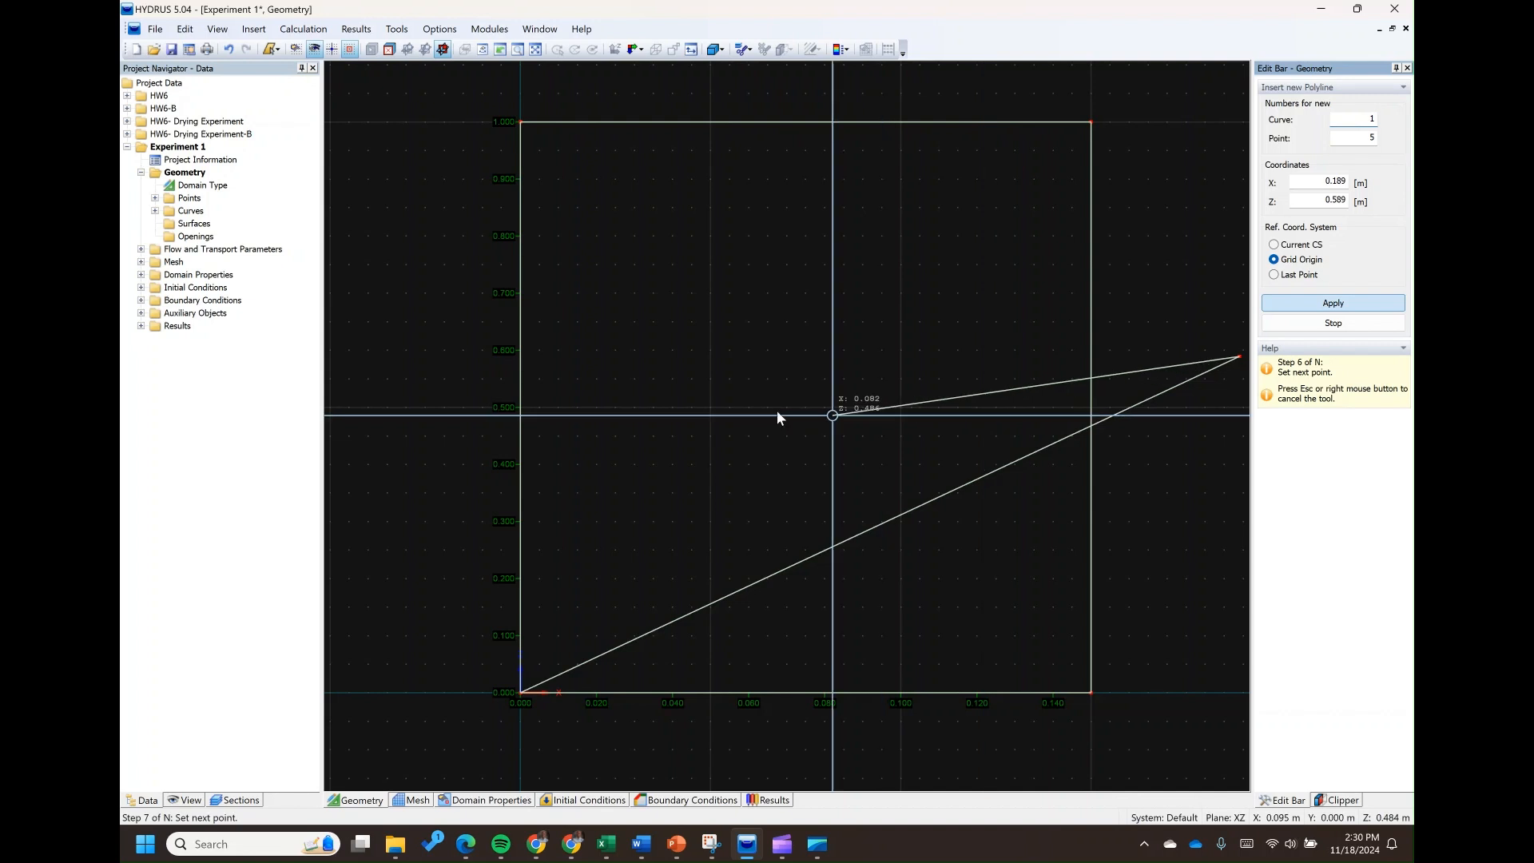
pyautogui.scroll(-3, 751, 399)
pyautogui.press('Escape')
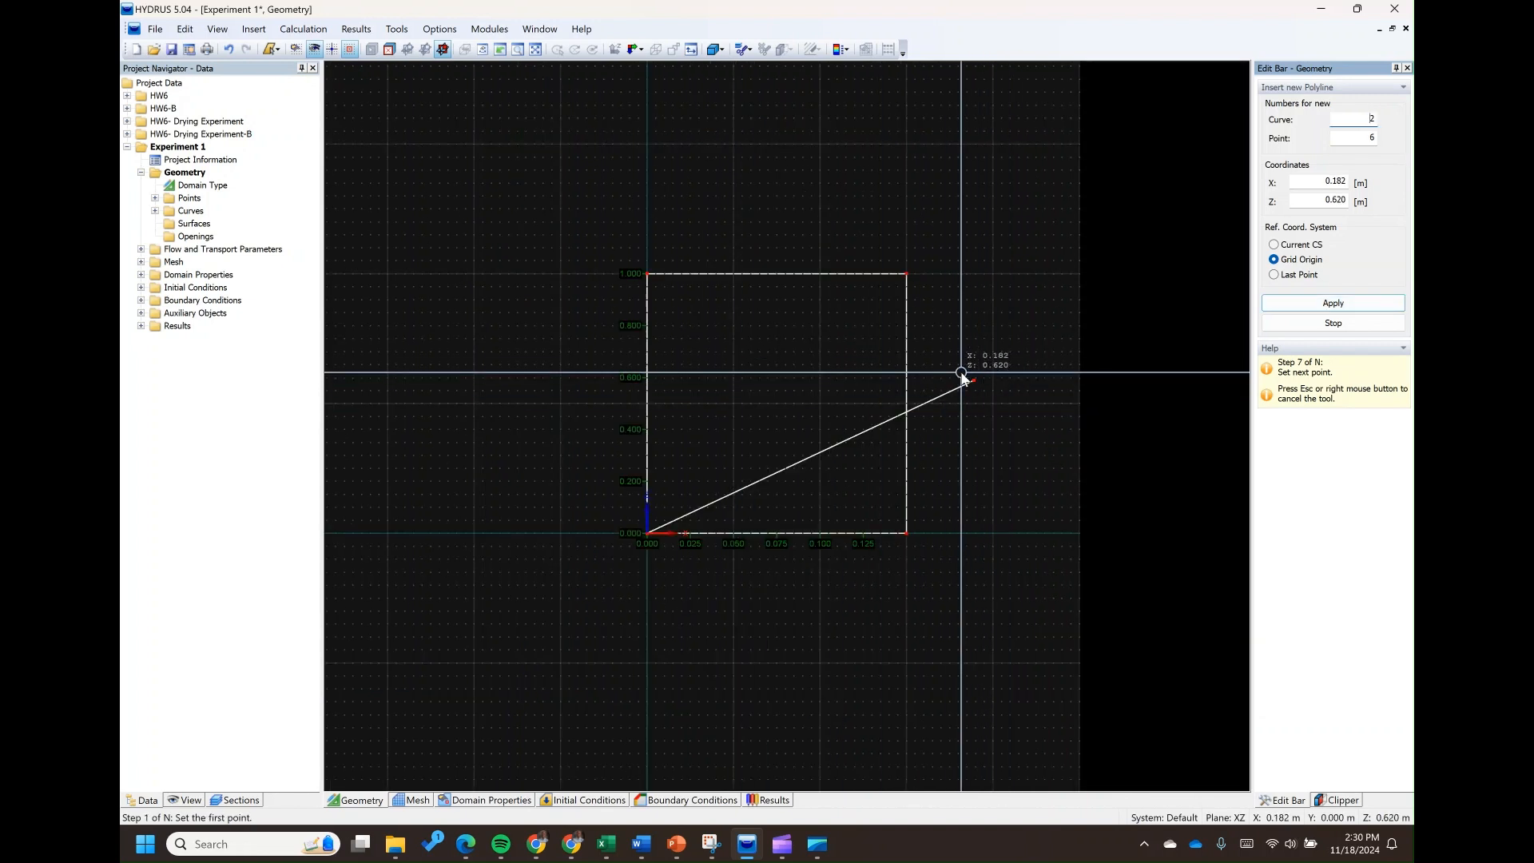
pyautogui.scroll(3, 971, 373)
pyautogui.rightClick(977, 384)
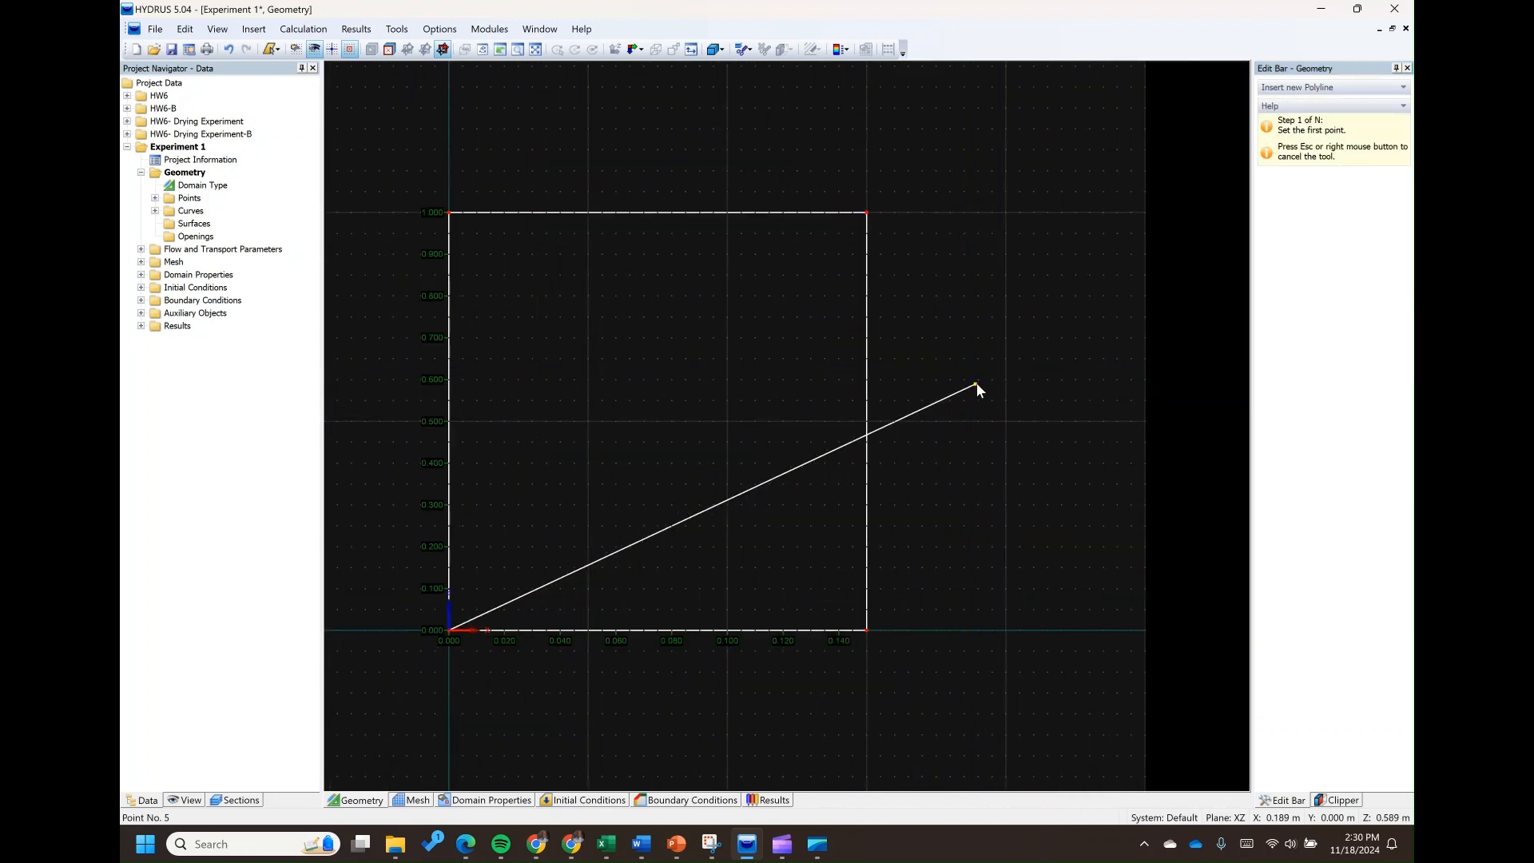
pyautogui.rightClick(975, 381)
pyautogui.click(1029, 412)
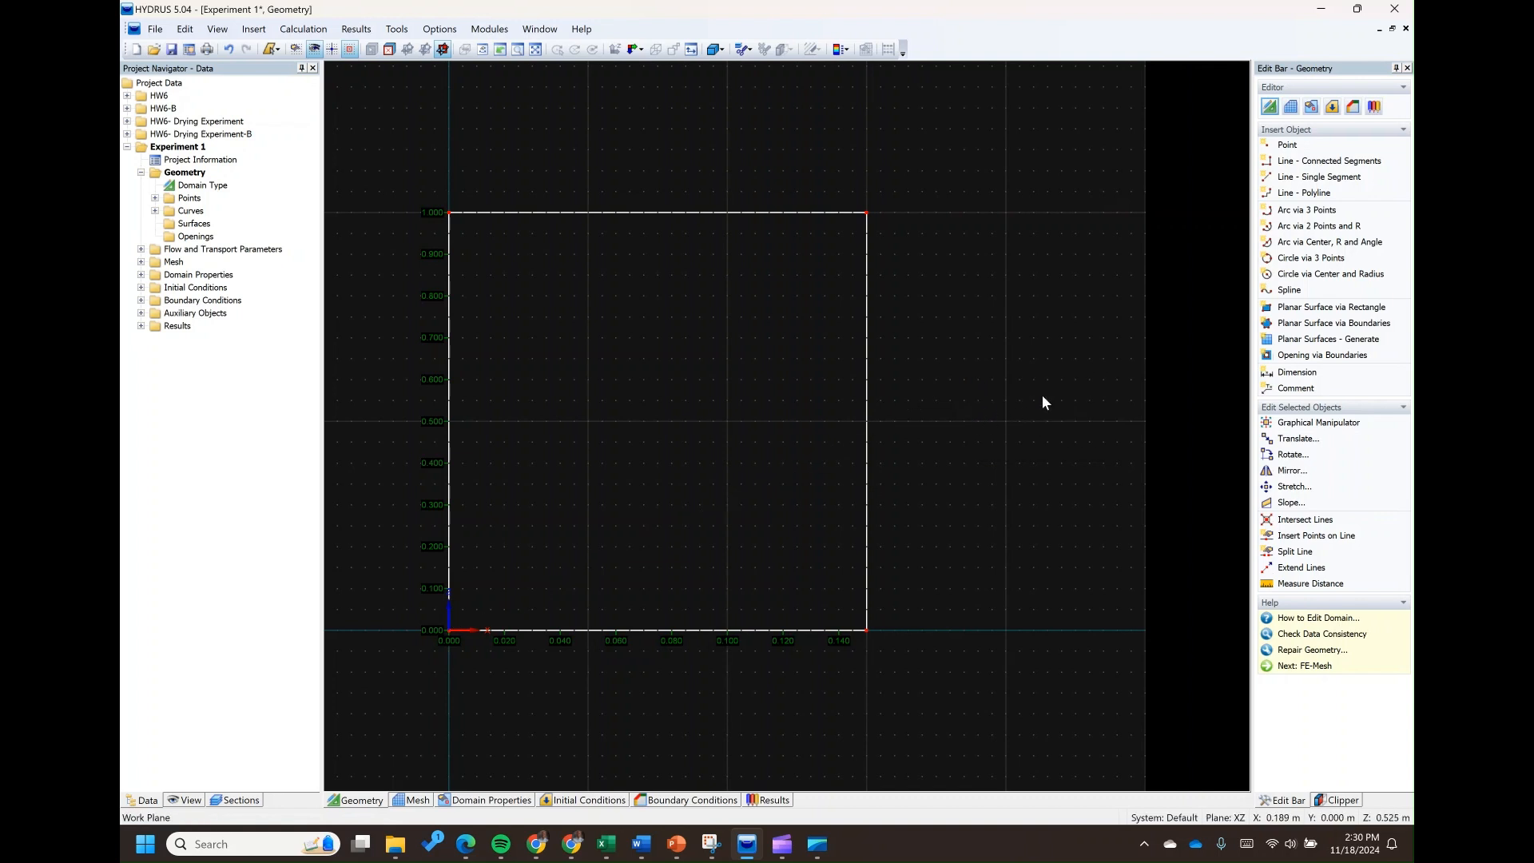
# Select the outline polyline in the geometry and generate a planar surface from it
pyautogui.scroll(1, 538, 404)
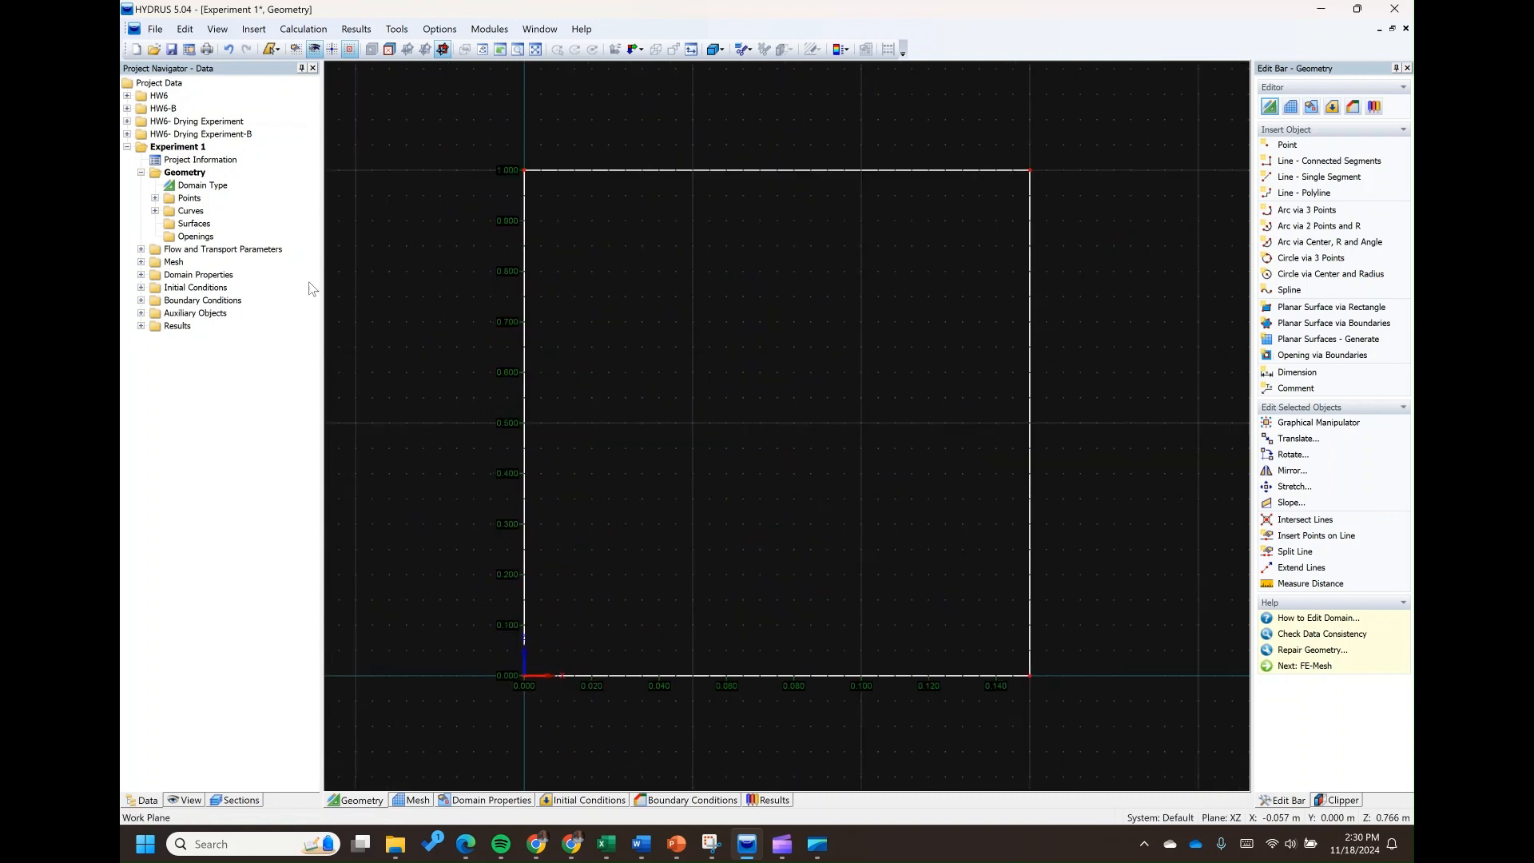
pyautogui.click(154, 211)
pyautogui.click(232, 224)
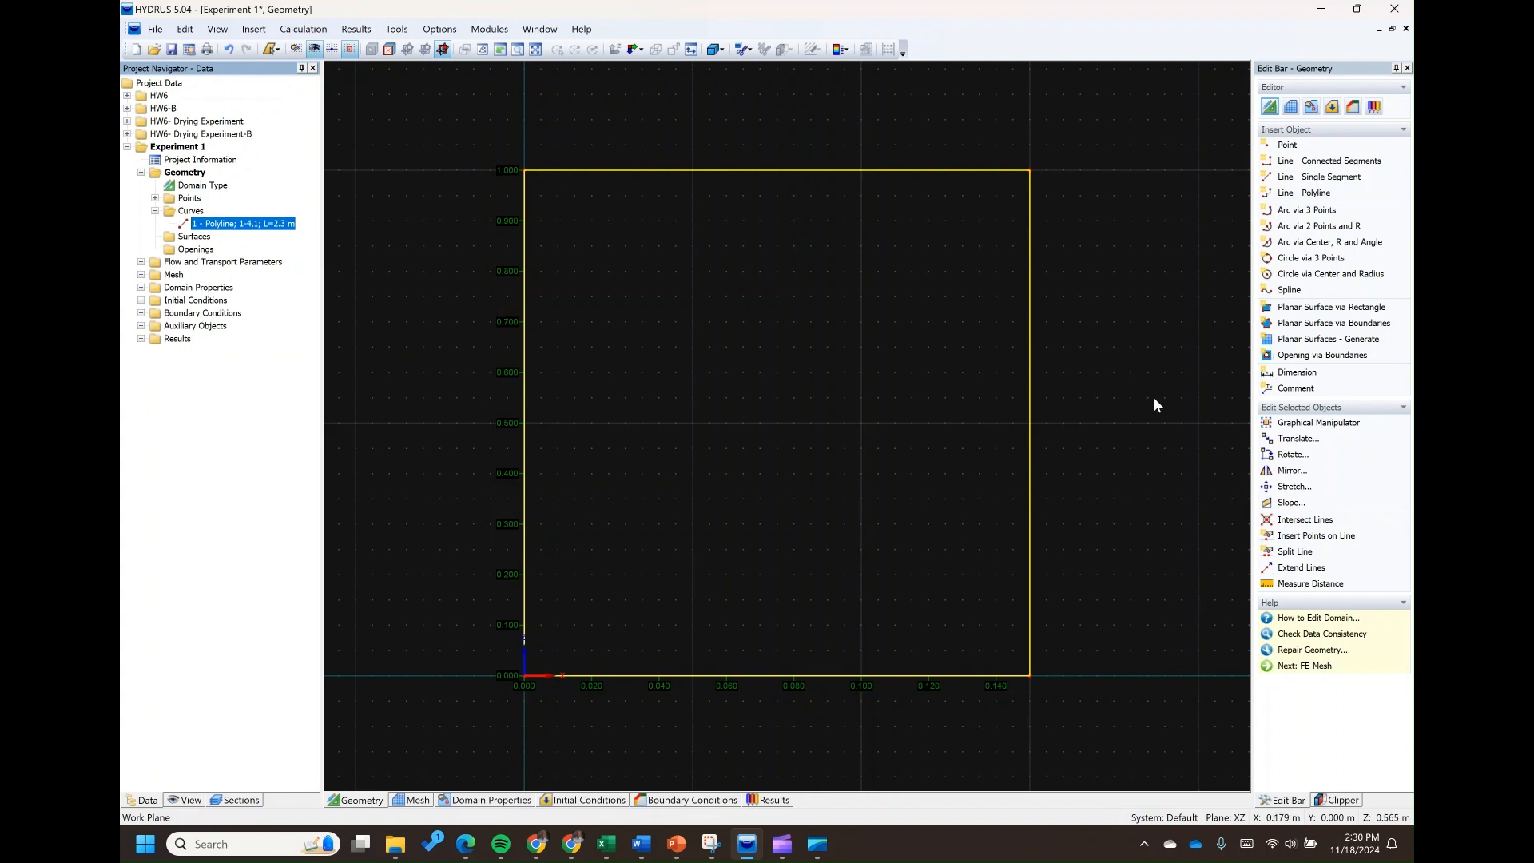
pyautogui.click(1322, 340)
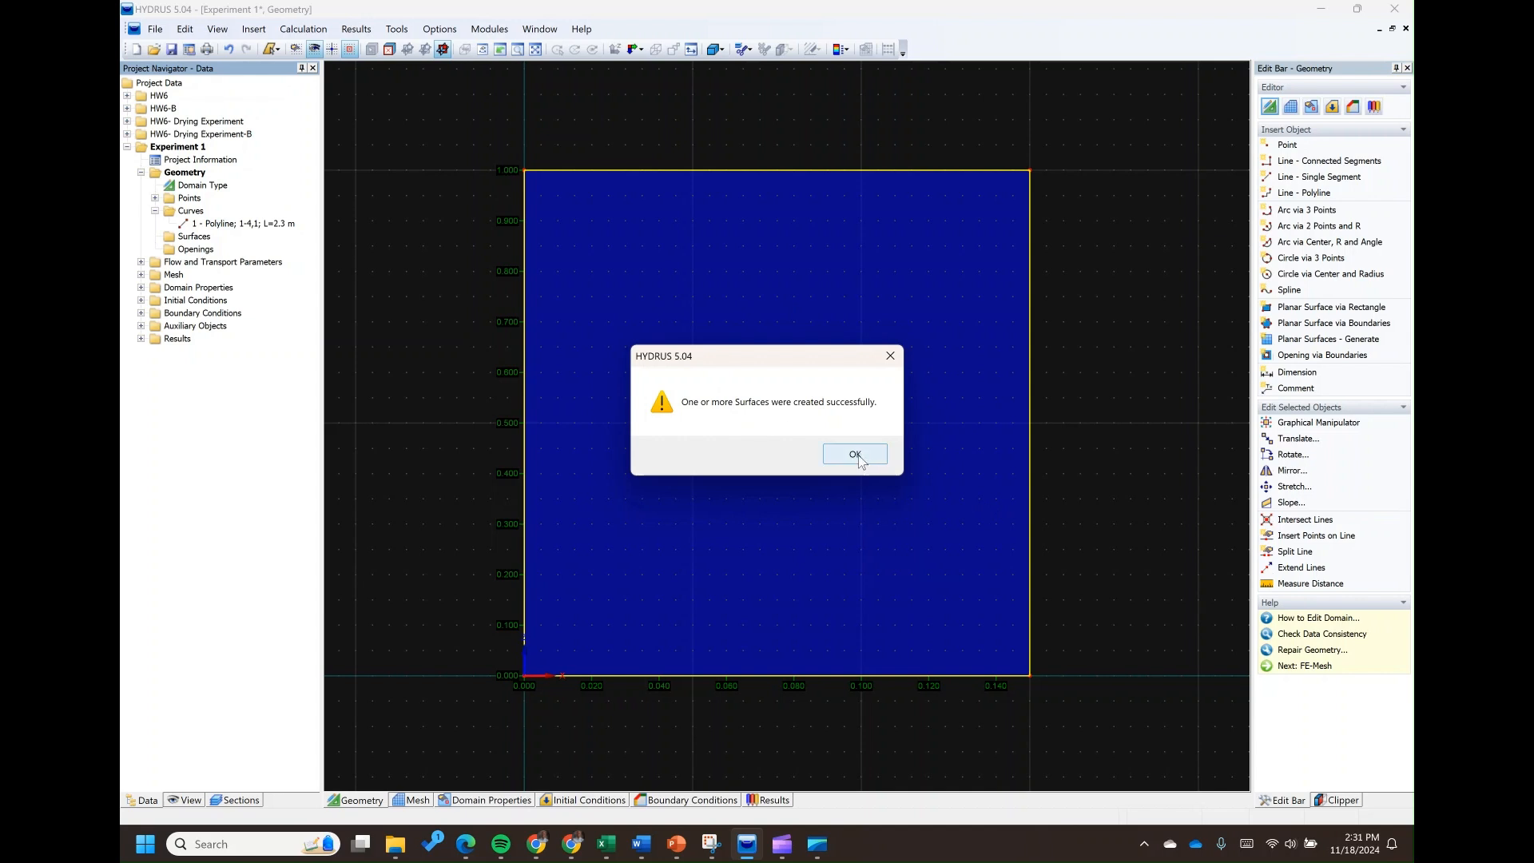
pyautogui.click(855, 455)
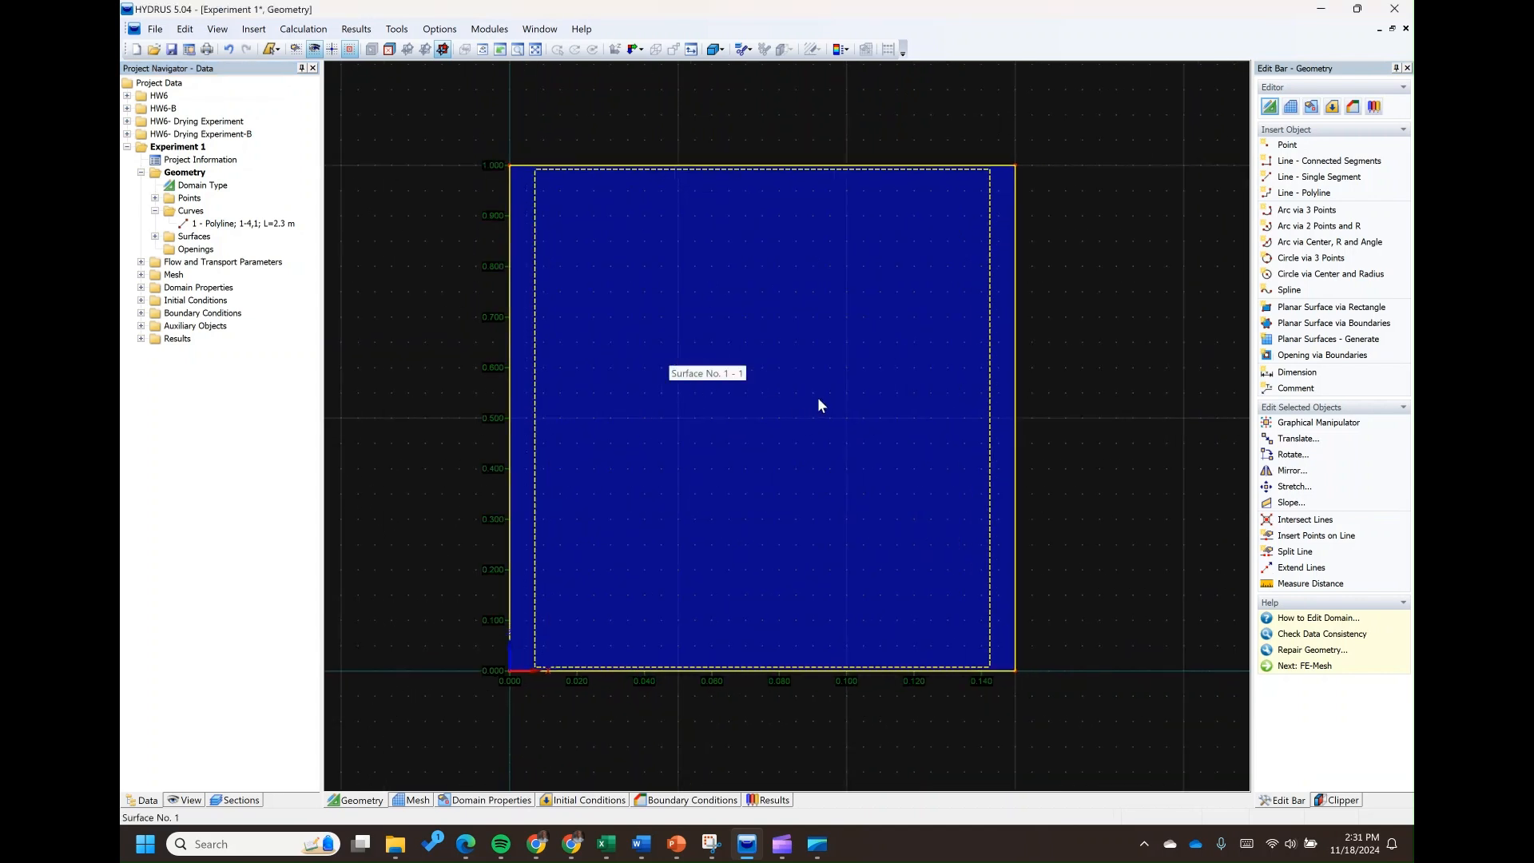
# Generate the finite-element mesh for the column surface and continue to the domain properties
pyautogui.scroll(1, 847, 370)
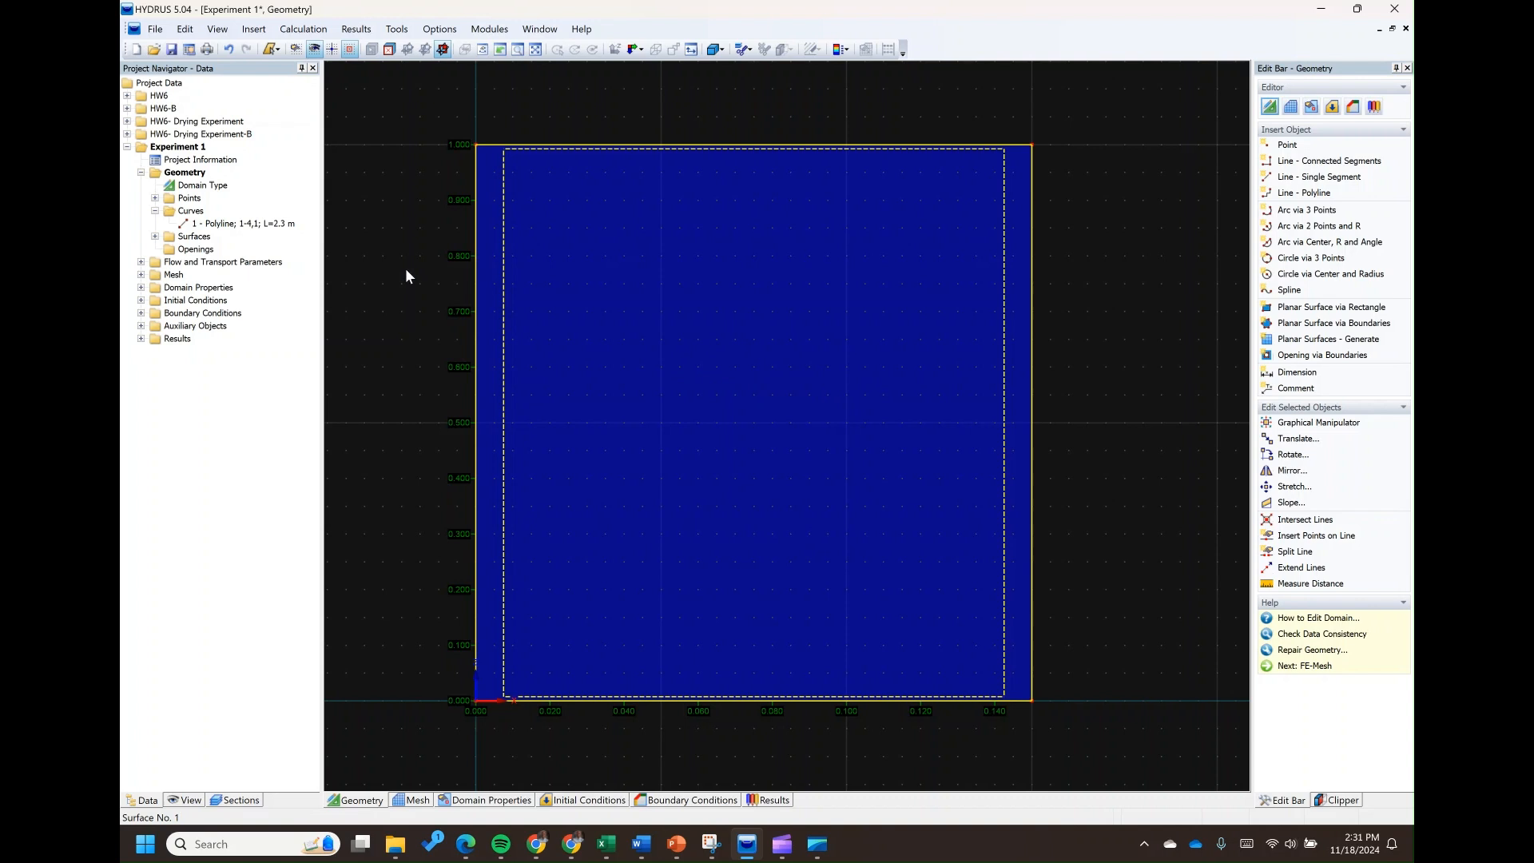
pyautogui.click(1291, 107)
pyautogui.click(1308, 180)
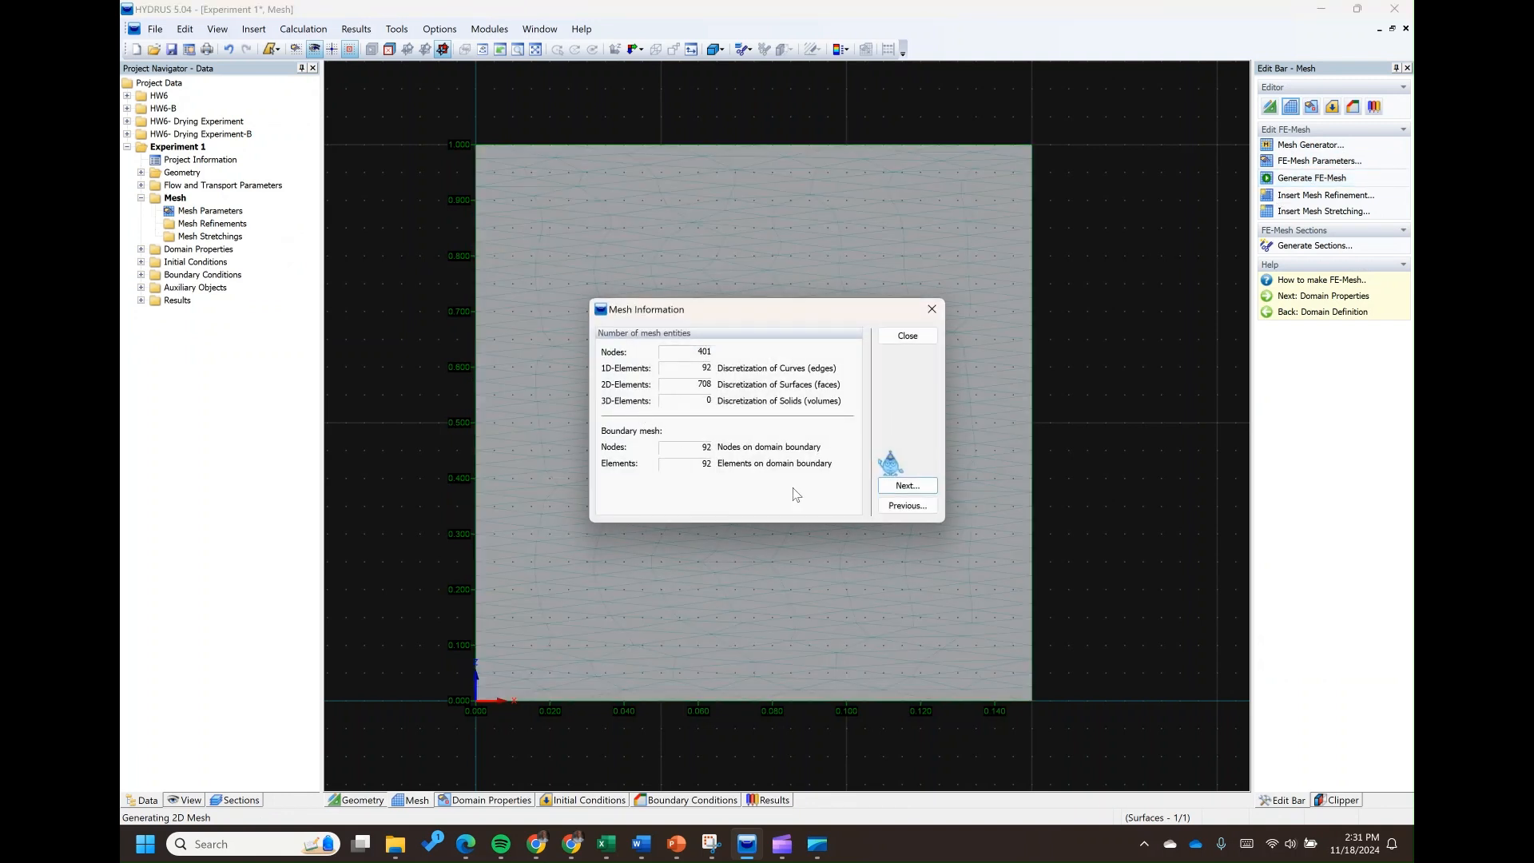
pyautogui.click(901, 486)
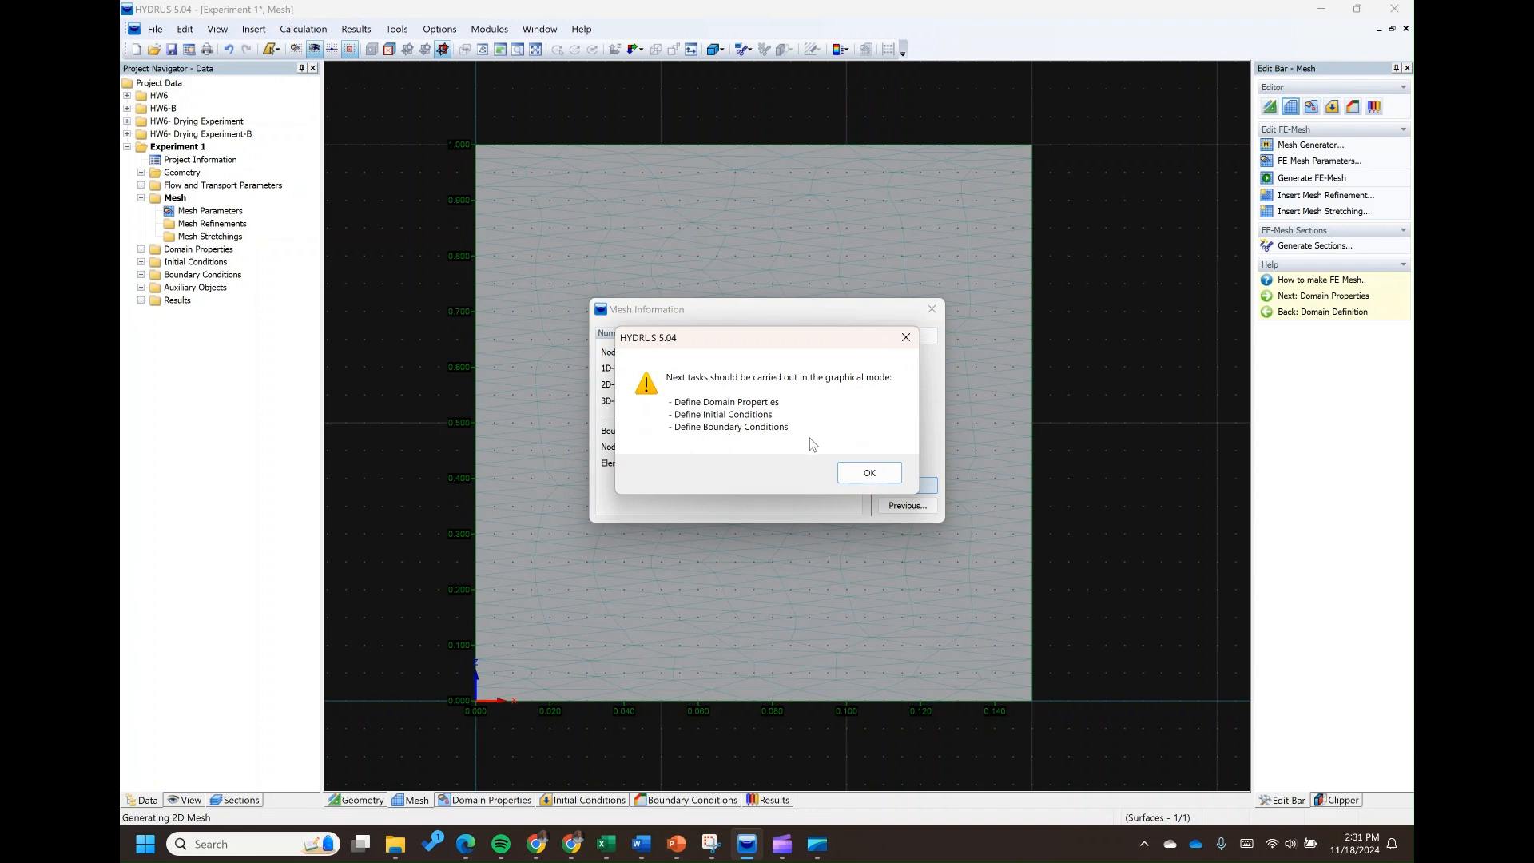
pyautogui.click(869, 473)
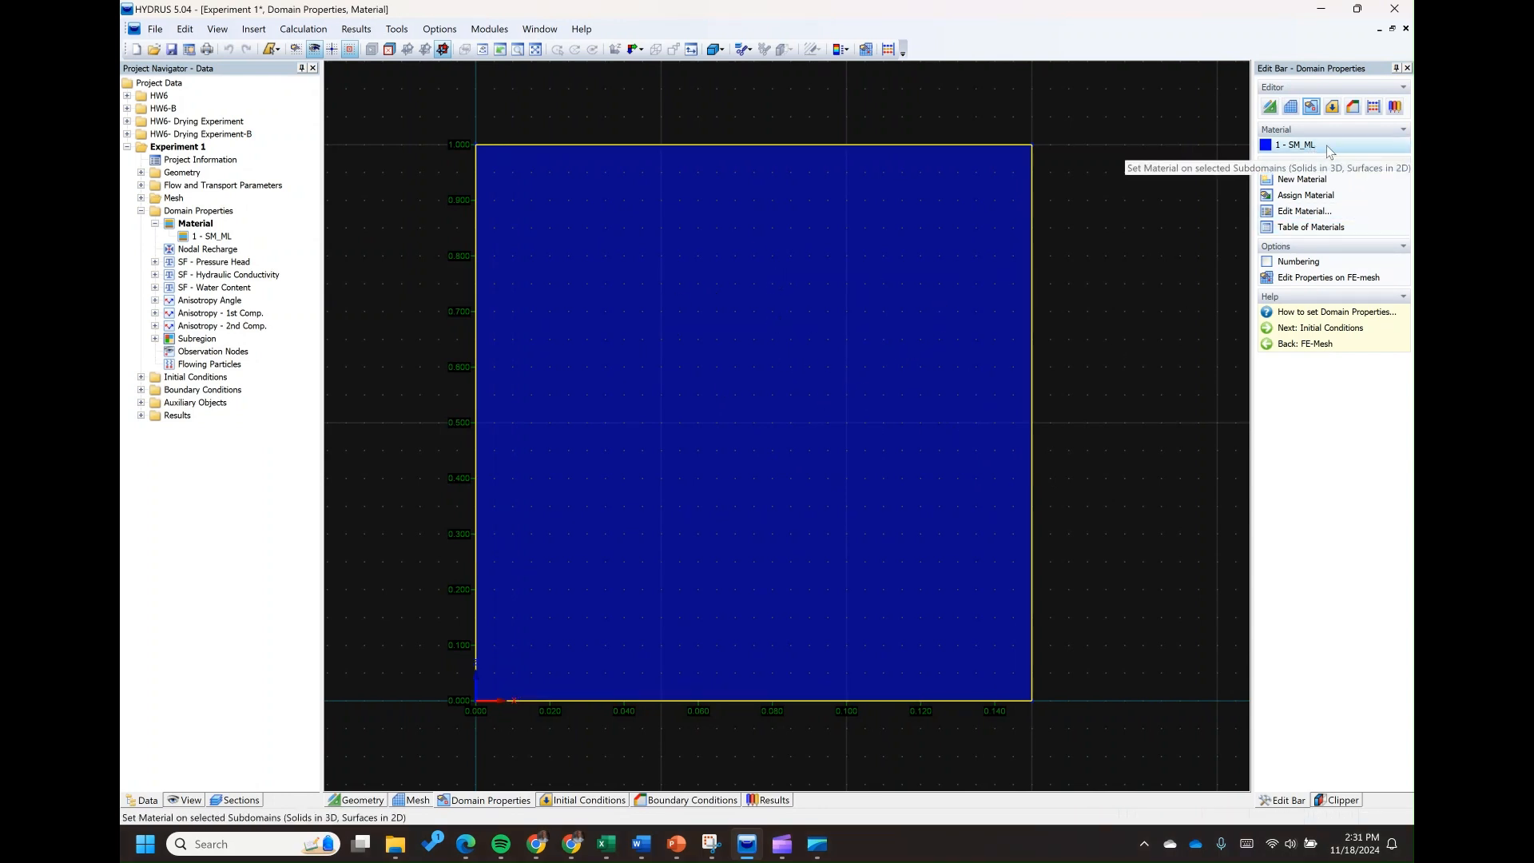
# Insert an observation node near the column's top at about X 0.070 m, Z 0.955 m, and another near its base
pyautogui.click(207, 352)
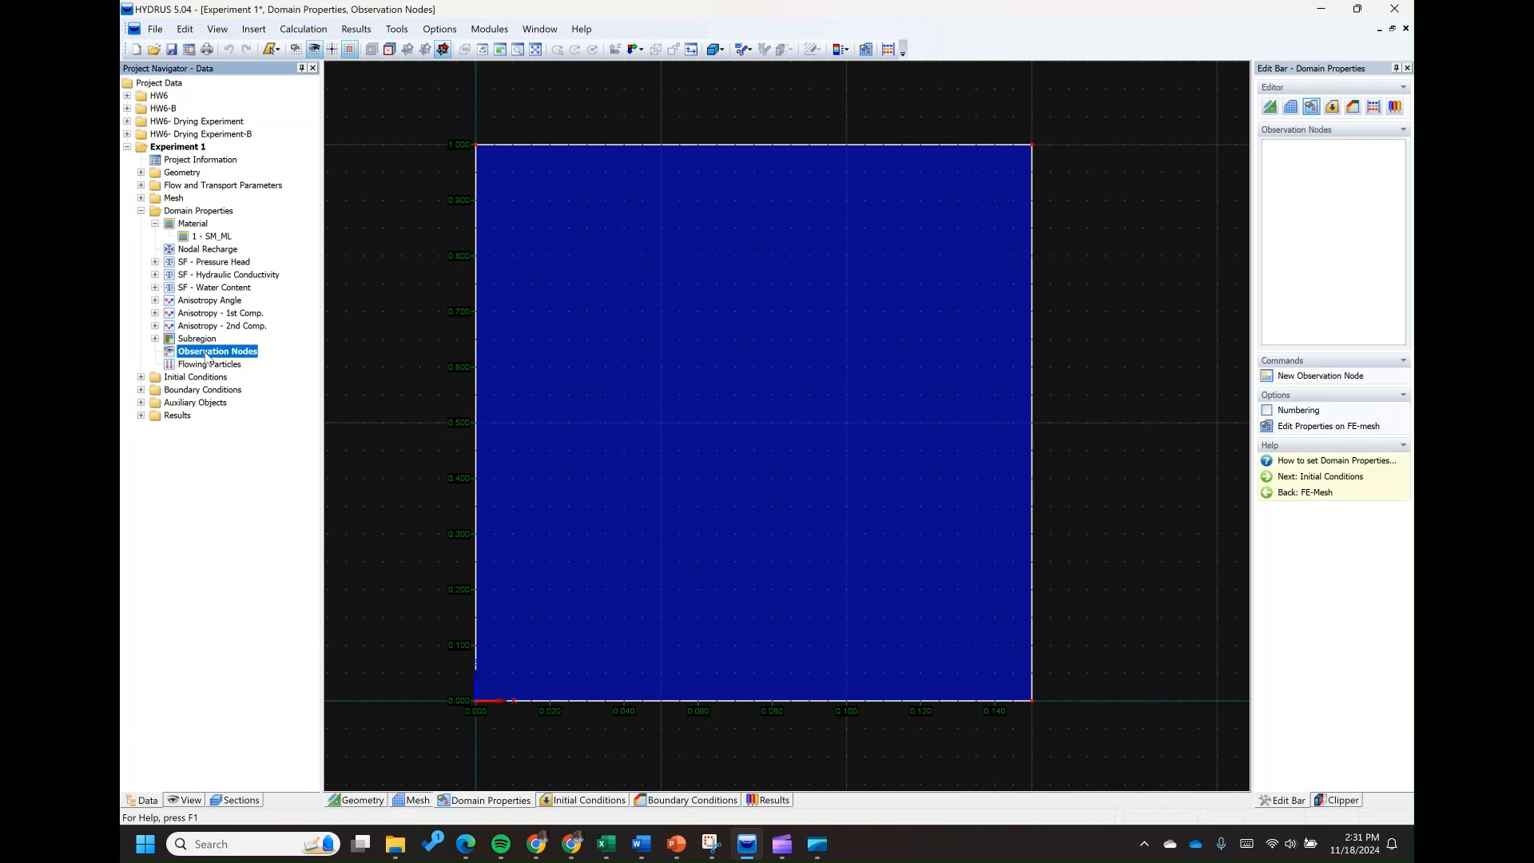
pyautogui.click(1301, 430)
pyautogui.click(1301, 430)
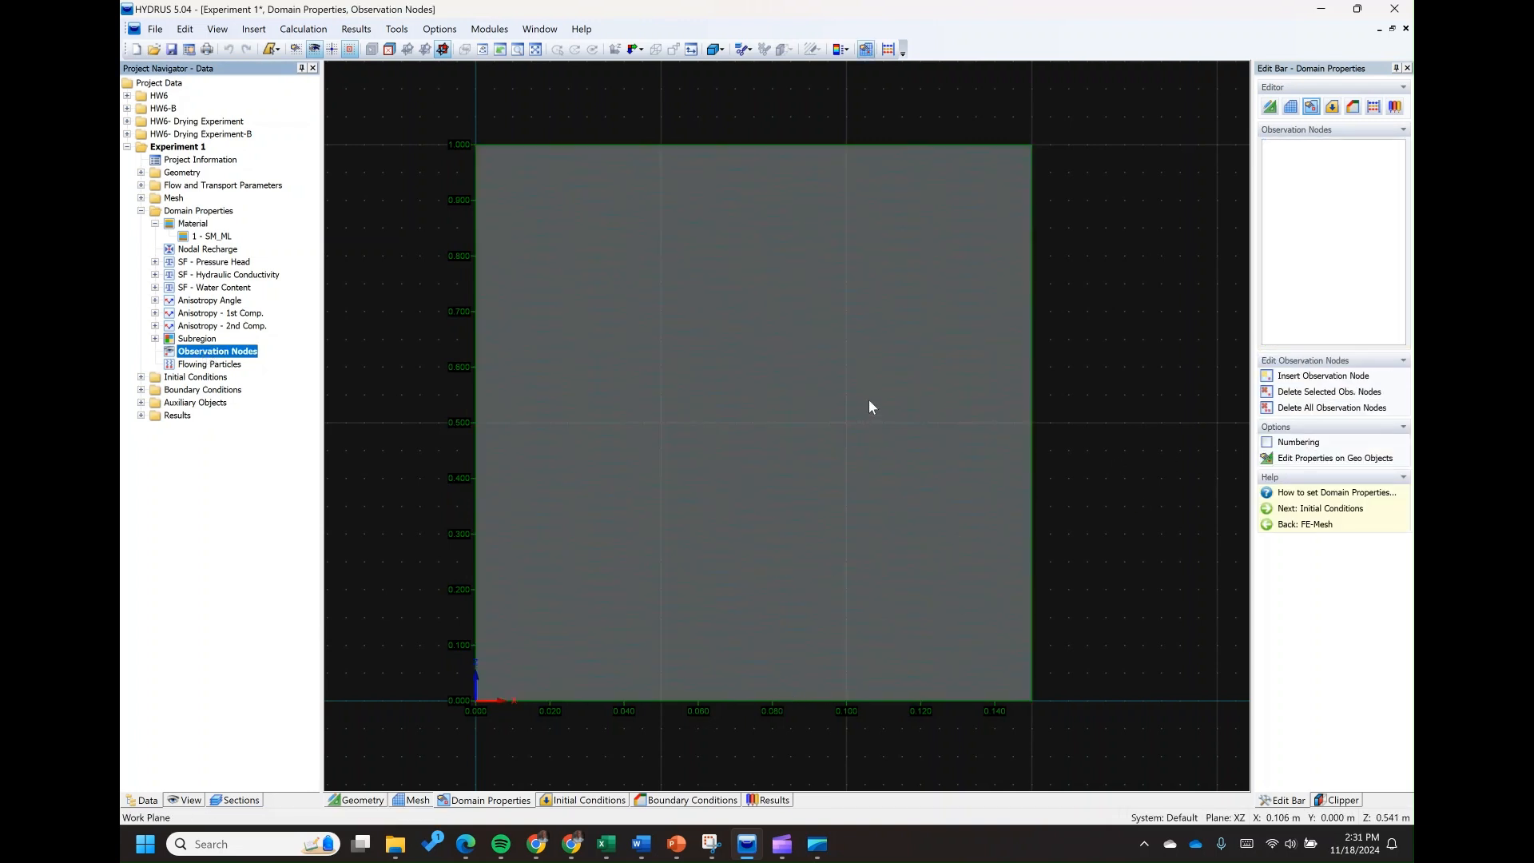
pyautogui.click(1313, 377)
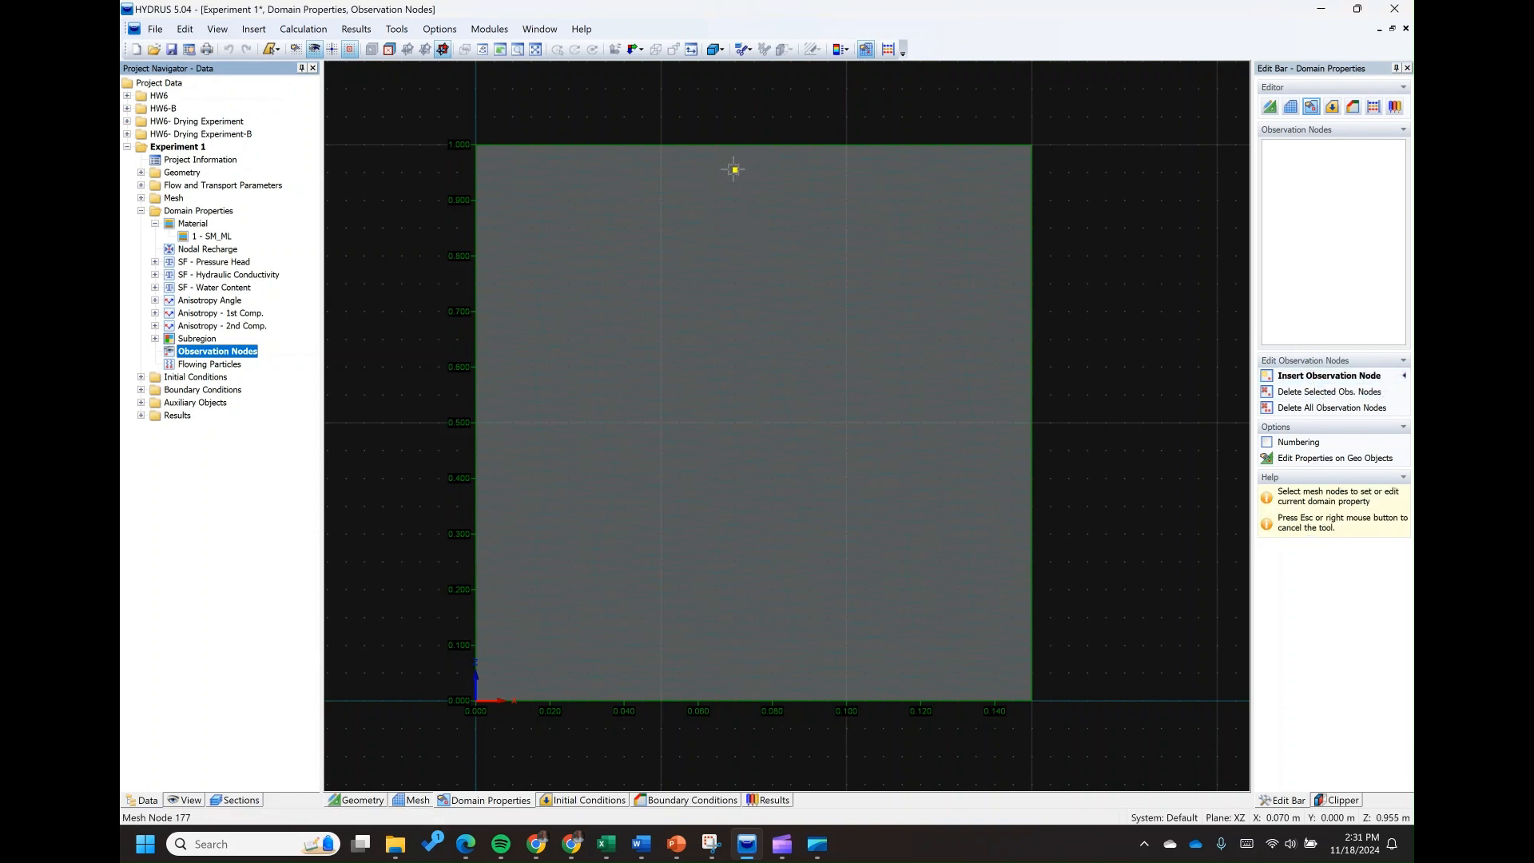
pyautogui.click(735, 169)
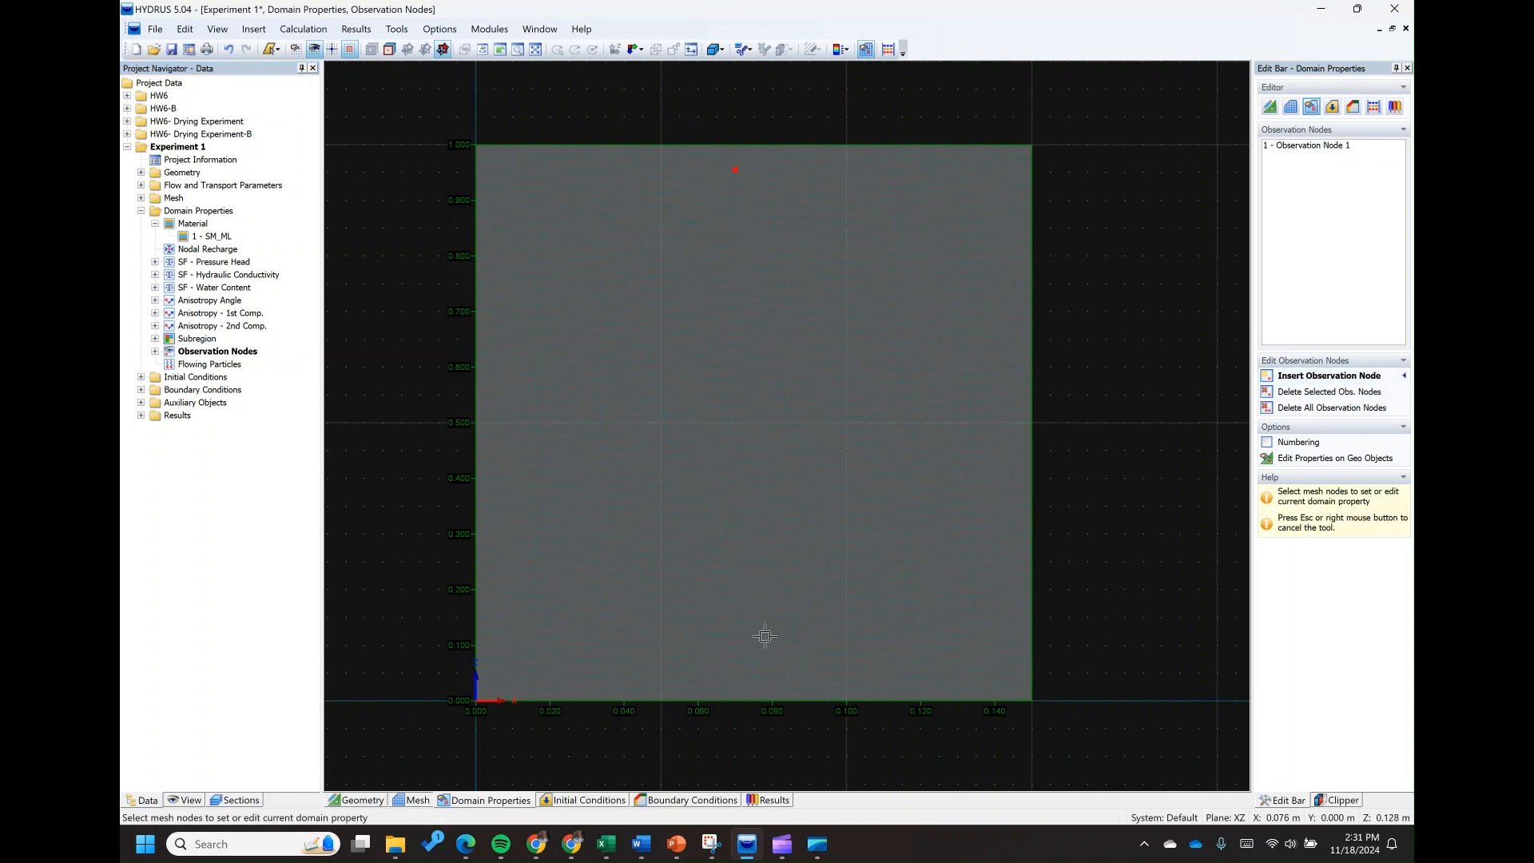
pyautogui.click(755, 662)
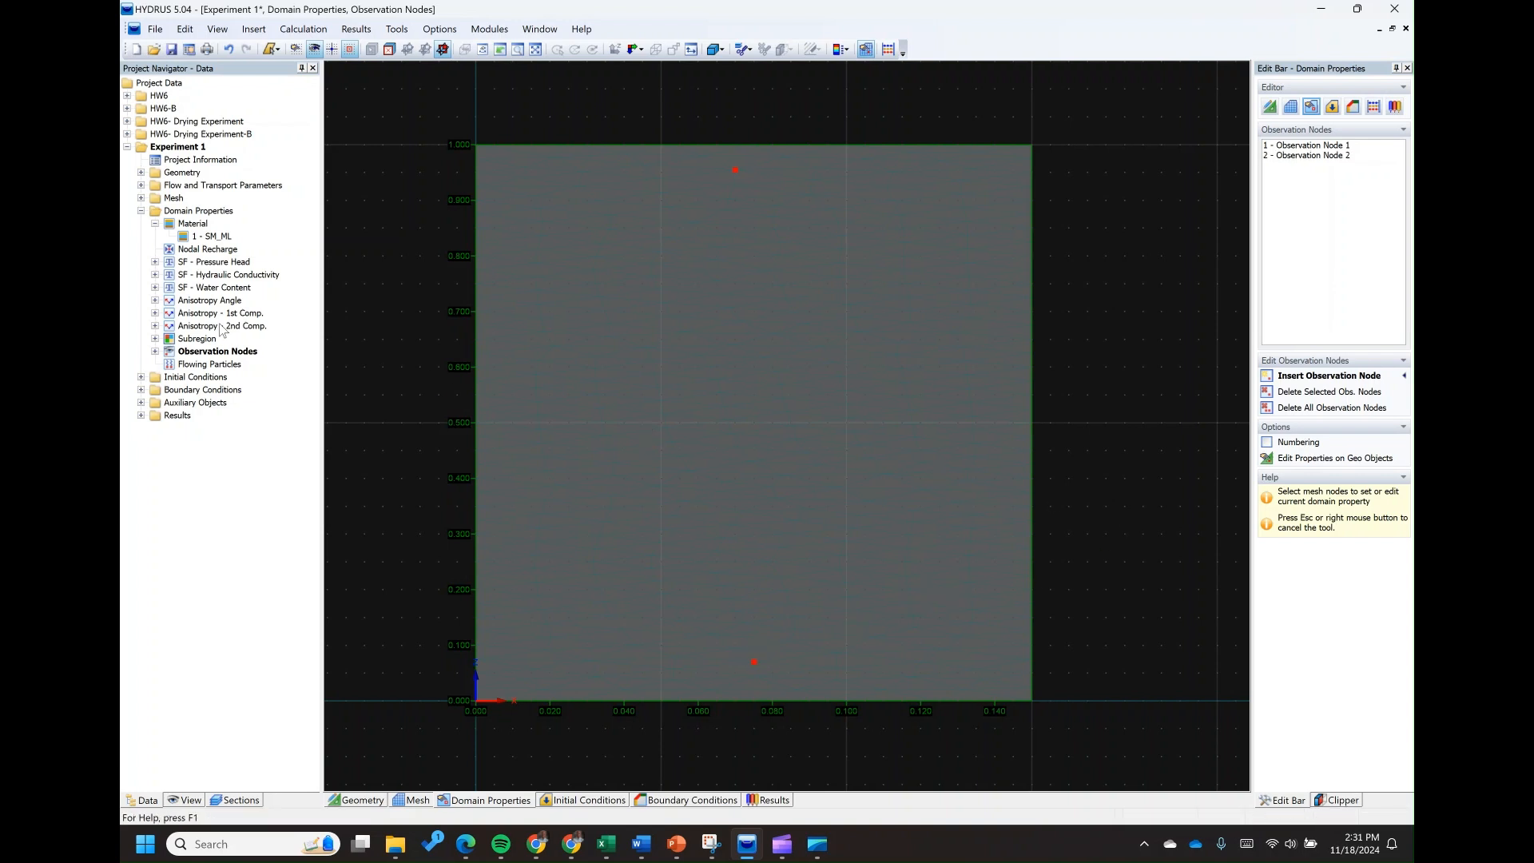
# Set the initial pressure head to a linear distribution with depth, -0.010 m at the top and 0.000 m at the bottom
pyautogui.click(141, 211)
pyautogui.click(142, 224)
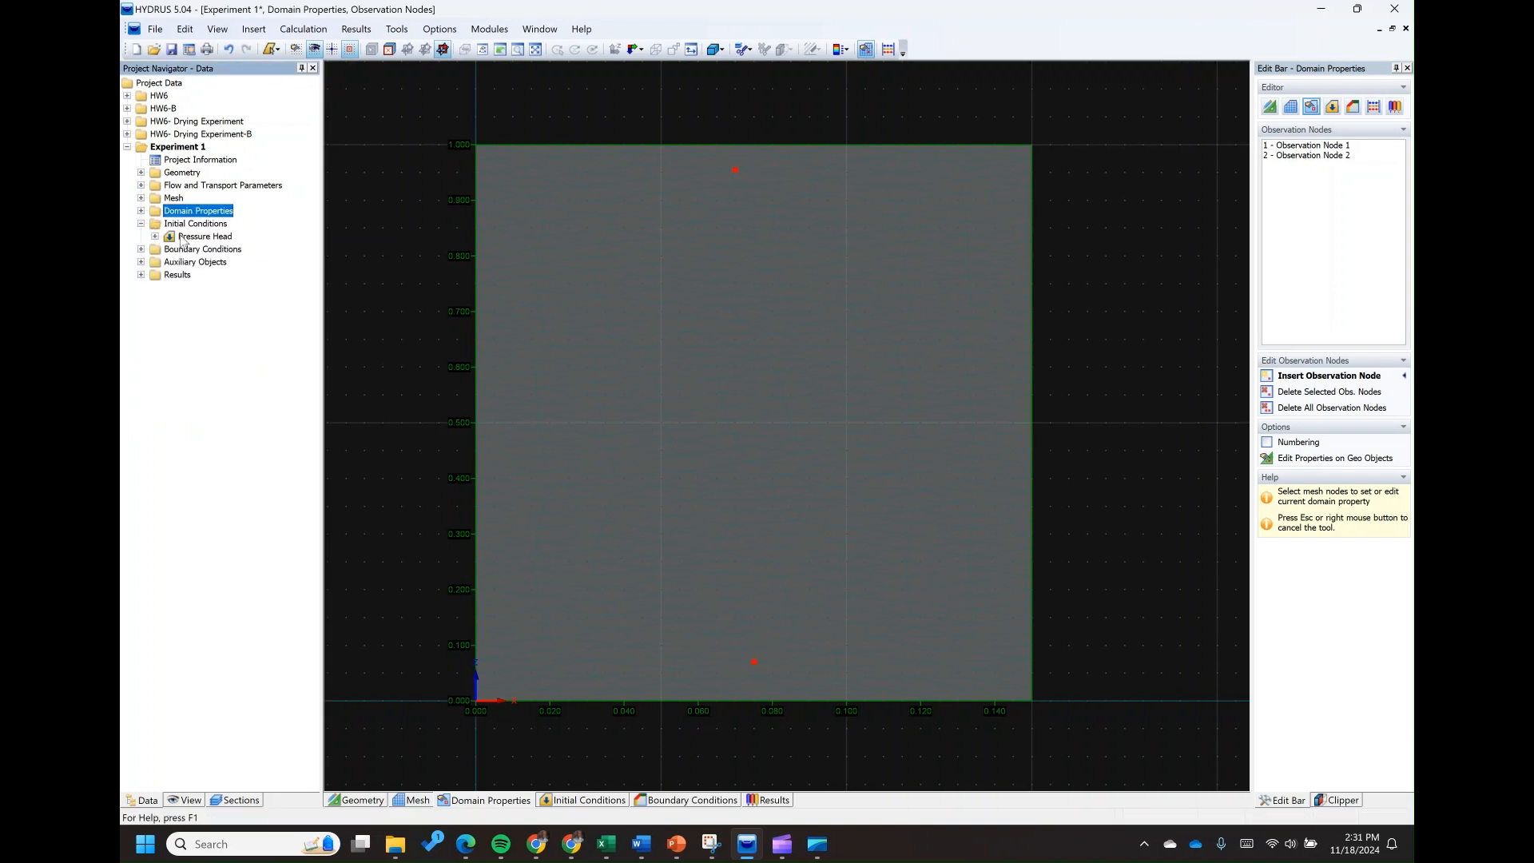
pyautogui.click(204, 236)
pyautogui.doubleClick(228, 250)
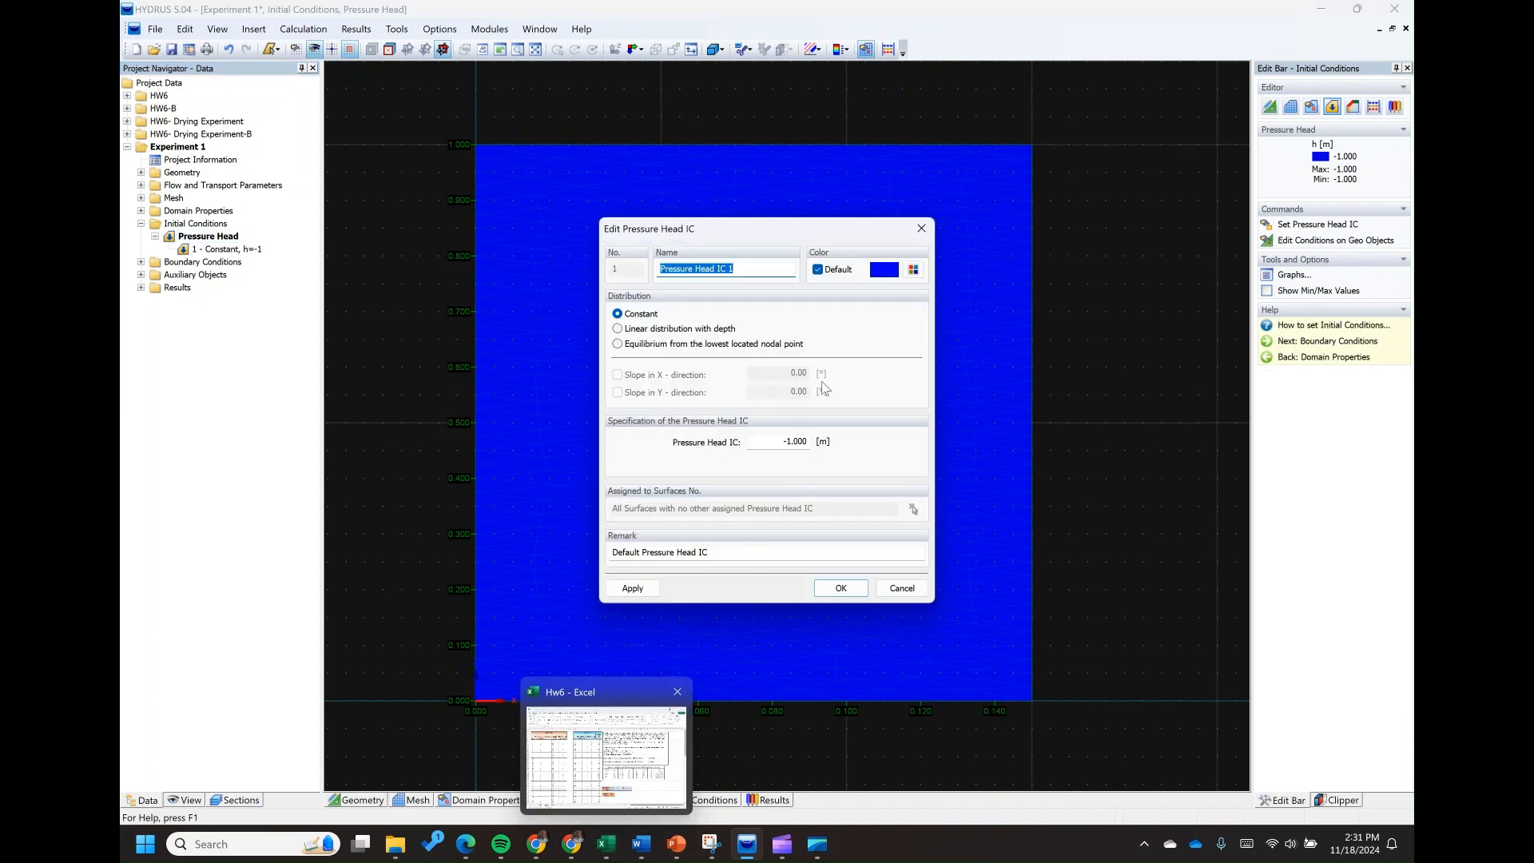
pyautogui.click(618, 328)
pyautogui.moveTo(775, 442); pyautogui.dragTo(820, 441)
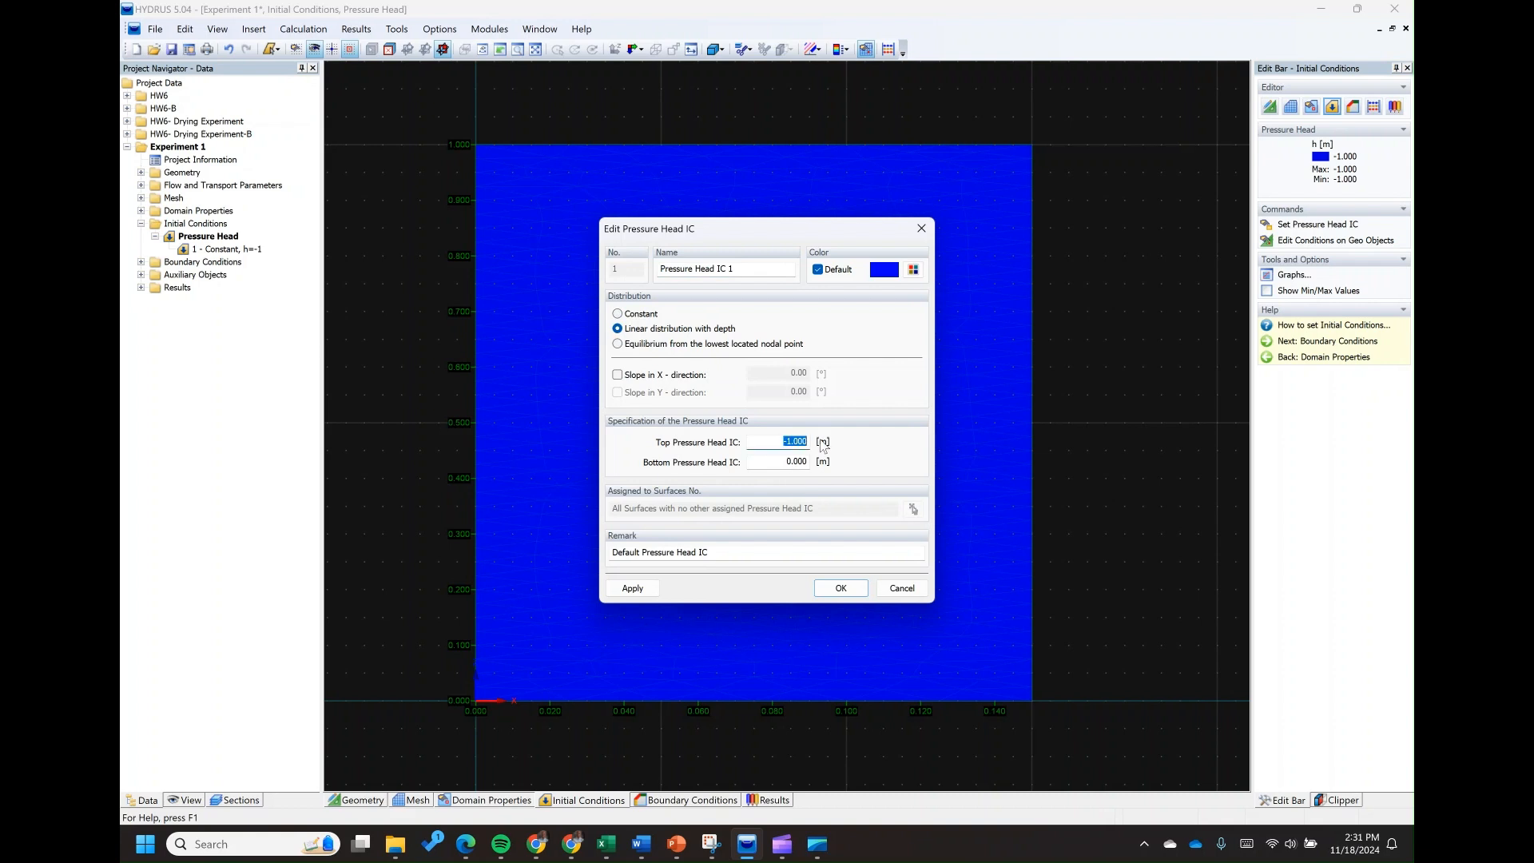
pyautogui.write('-')
pyautogui.click(780, 462)
pyautogui.click(632, 586)
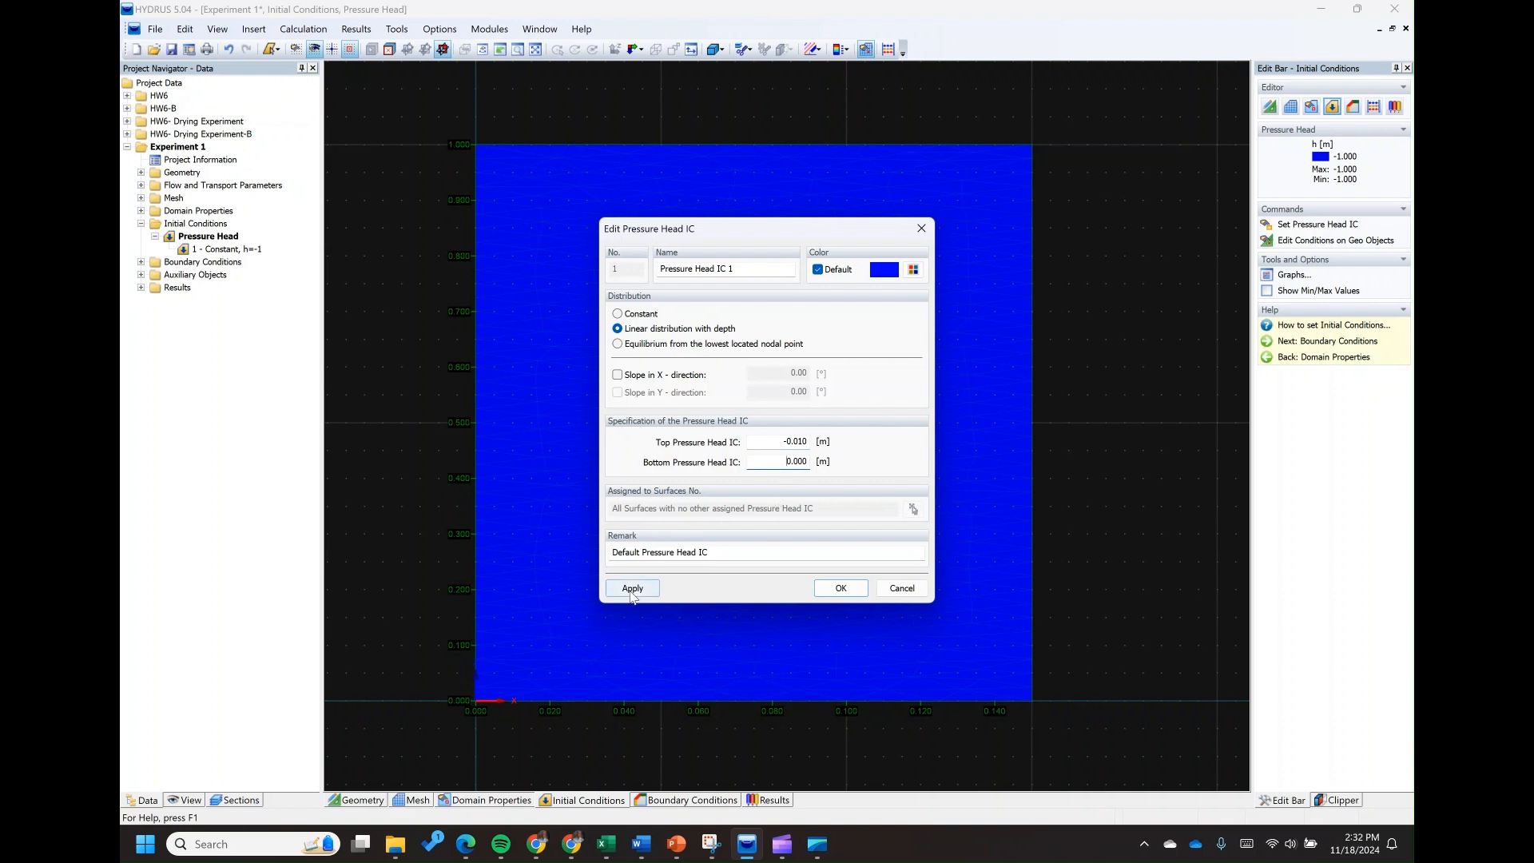
pyautogui.click(839, 589)
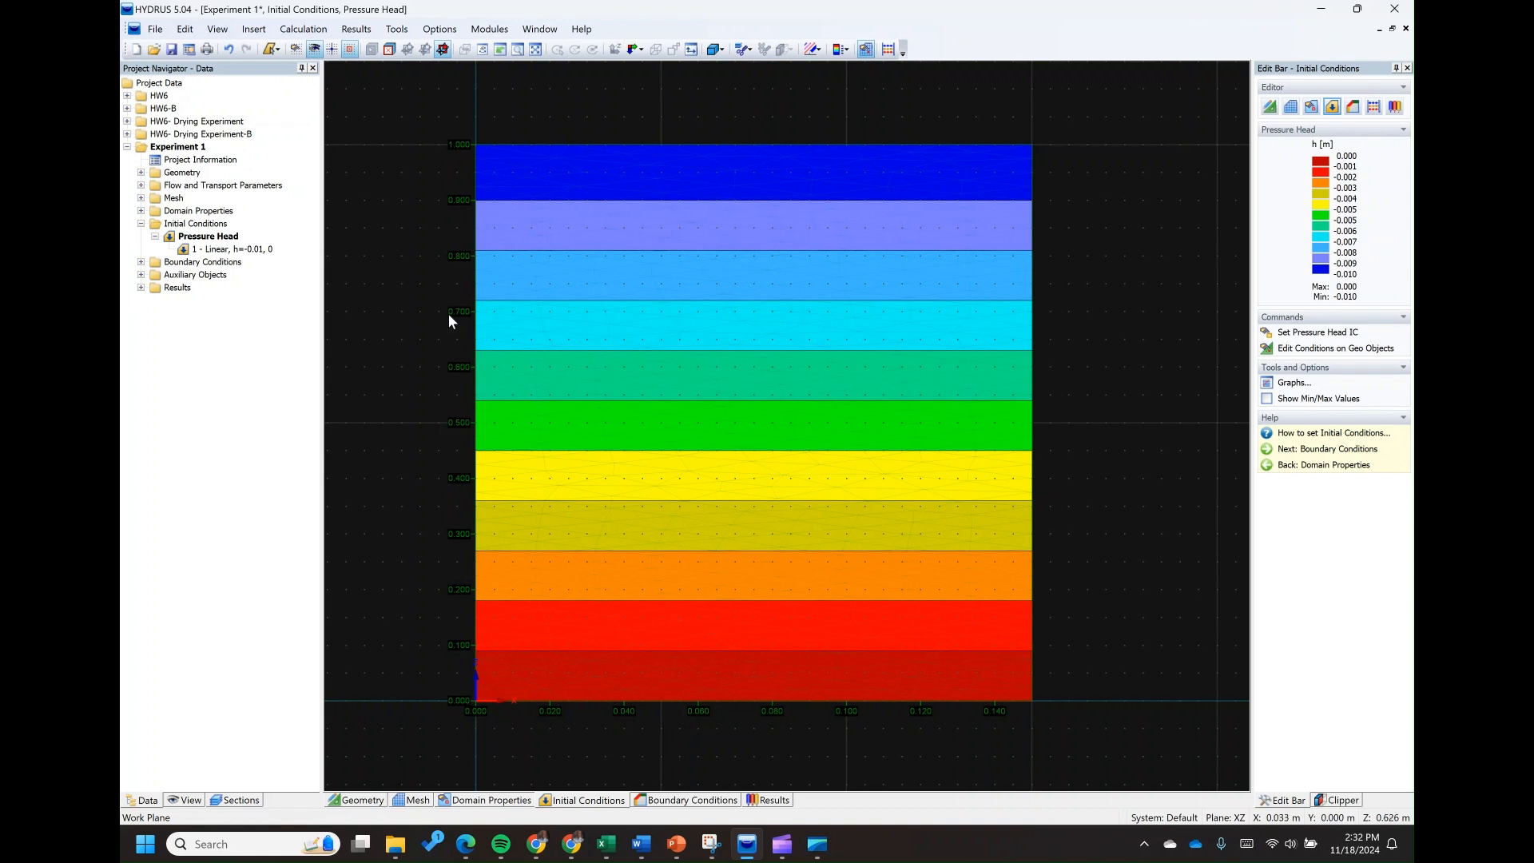
# Assign an Atmospheric Boundary water flow condition along the column's entire top edge
pyautogui.click(140, 263)
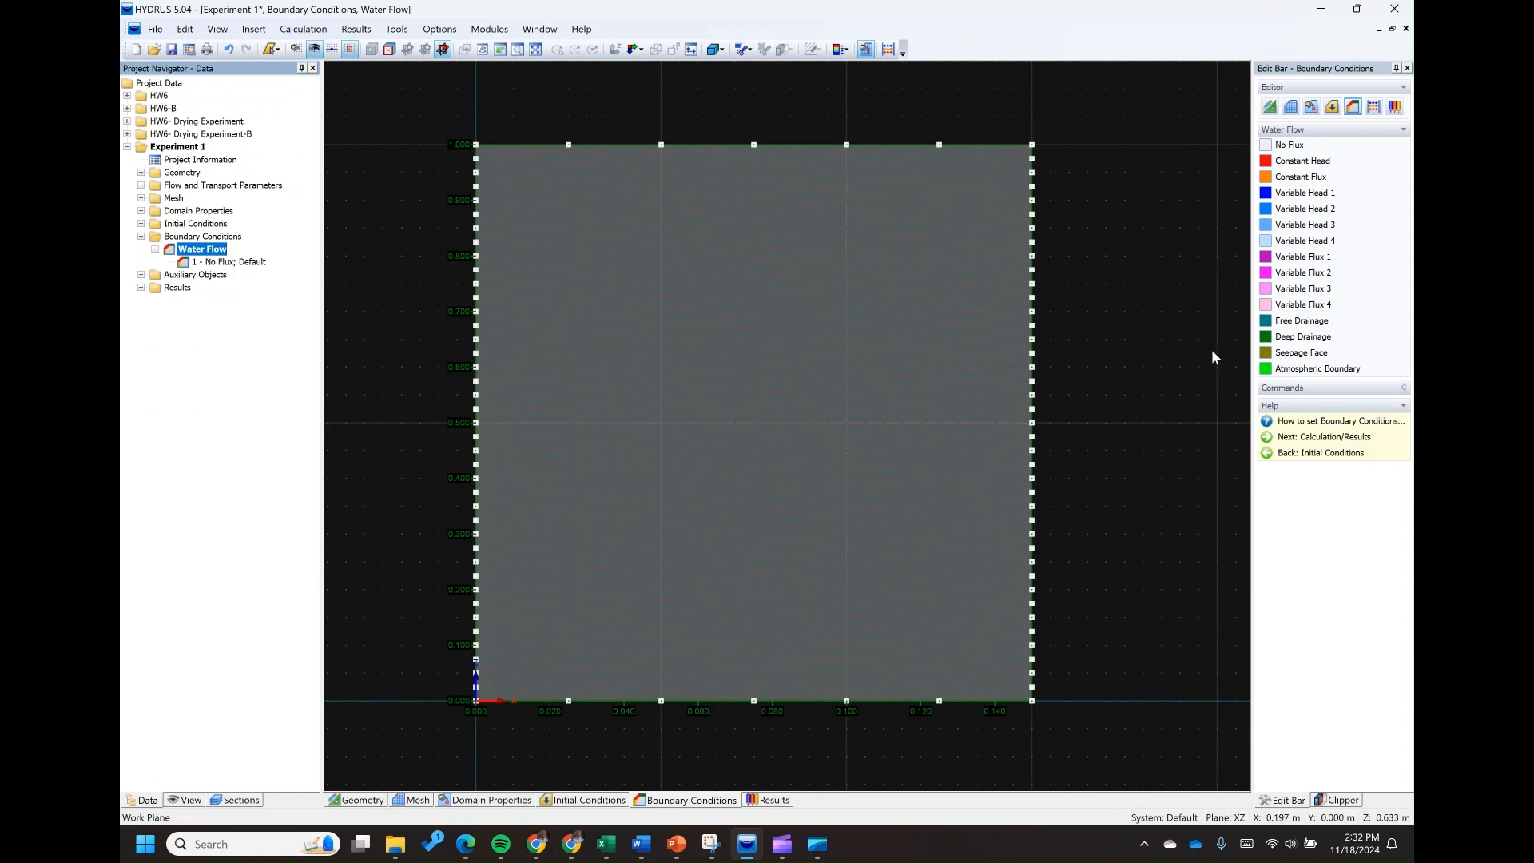
pyautogui.click(1315, 376)
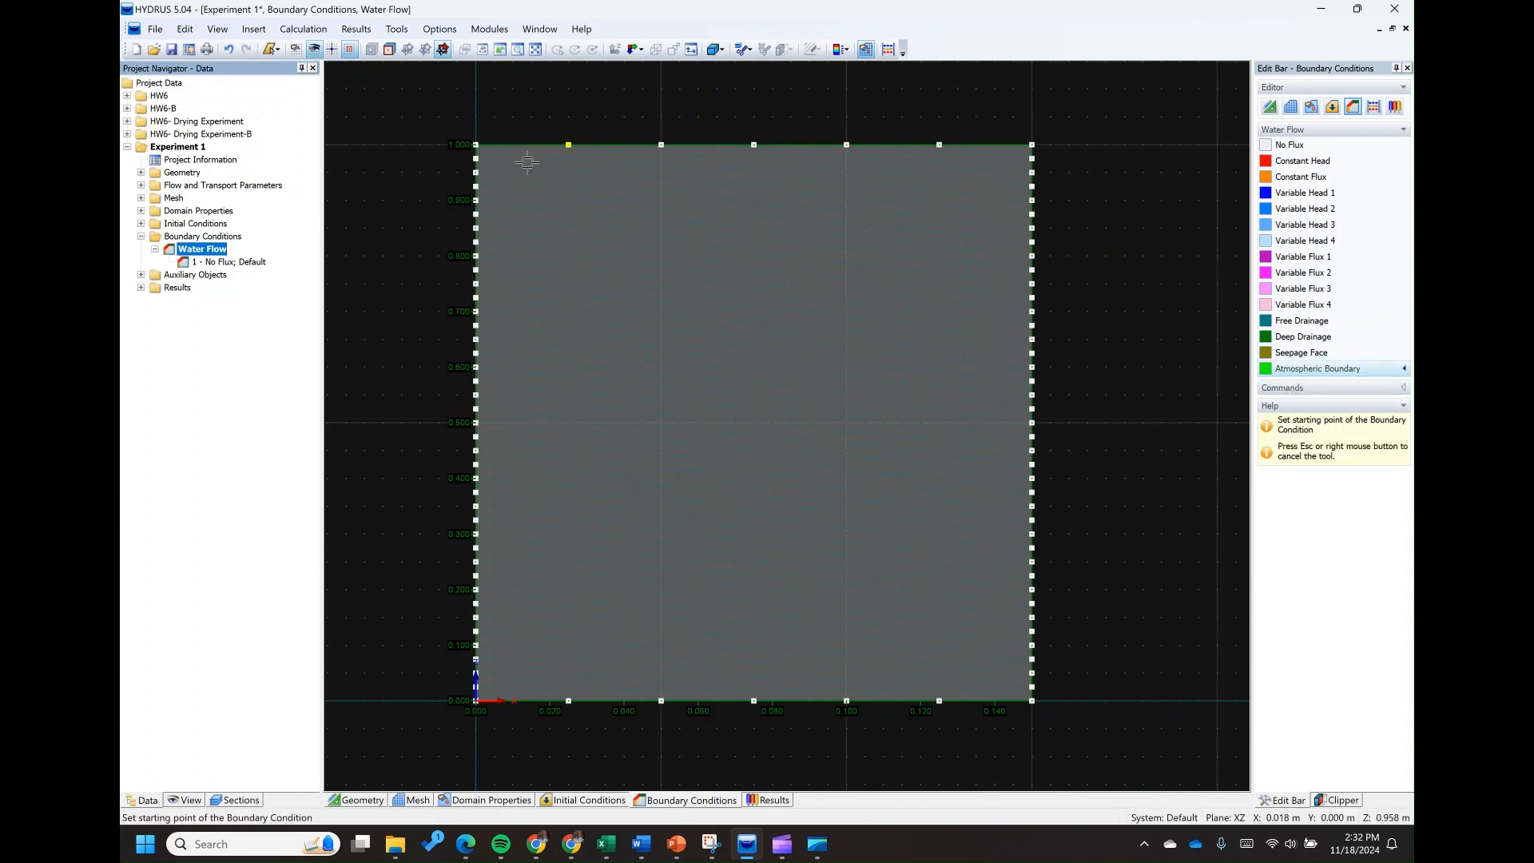
pyautogui.click(475, 144)
pyautogui.click(1031, 144)
pyautogui.rightClick(1115, 433)
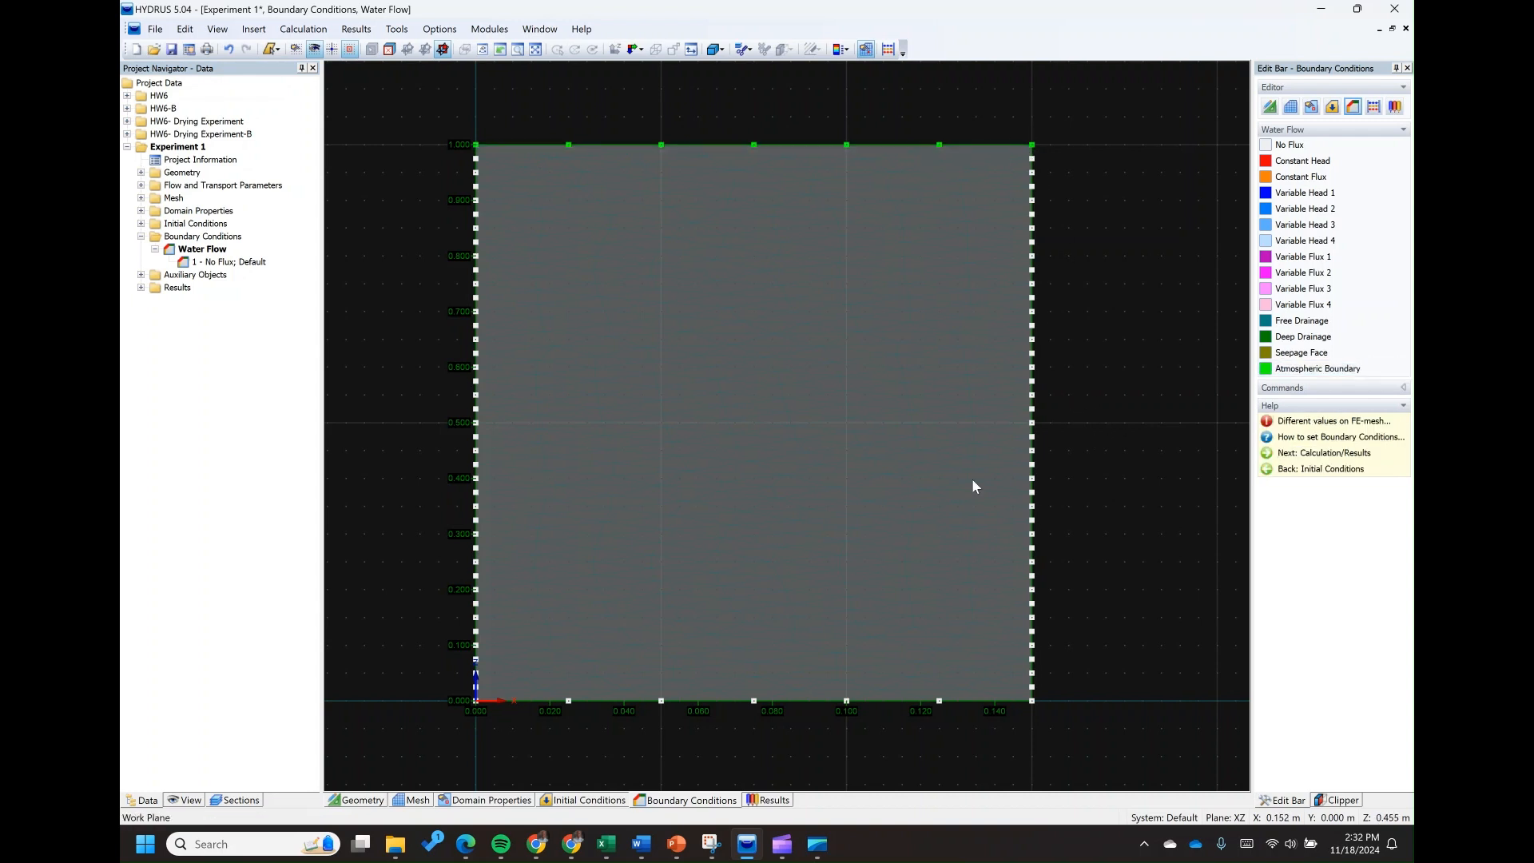
# Remove the view stretching so the column displays at a factor of 1 in both the X and Z directions
pyautogui.scroll(-1, 898, 398)
pyautogui.scroll(-1, 689, 318)
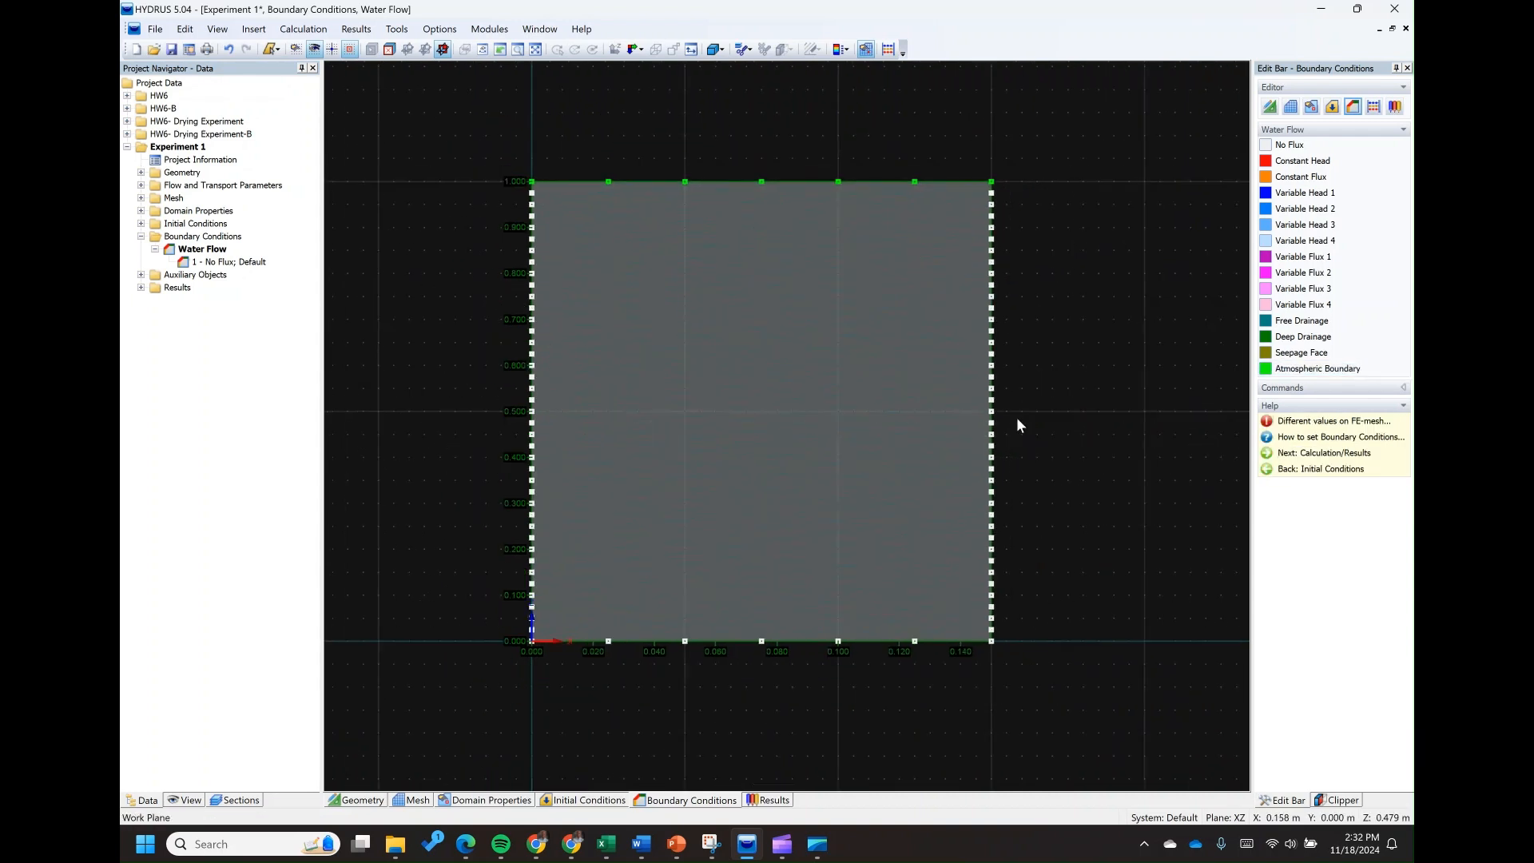
pyautogui.scroll(1, 1063, 392)
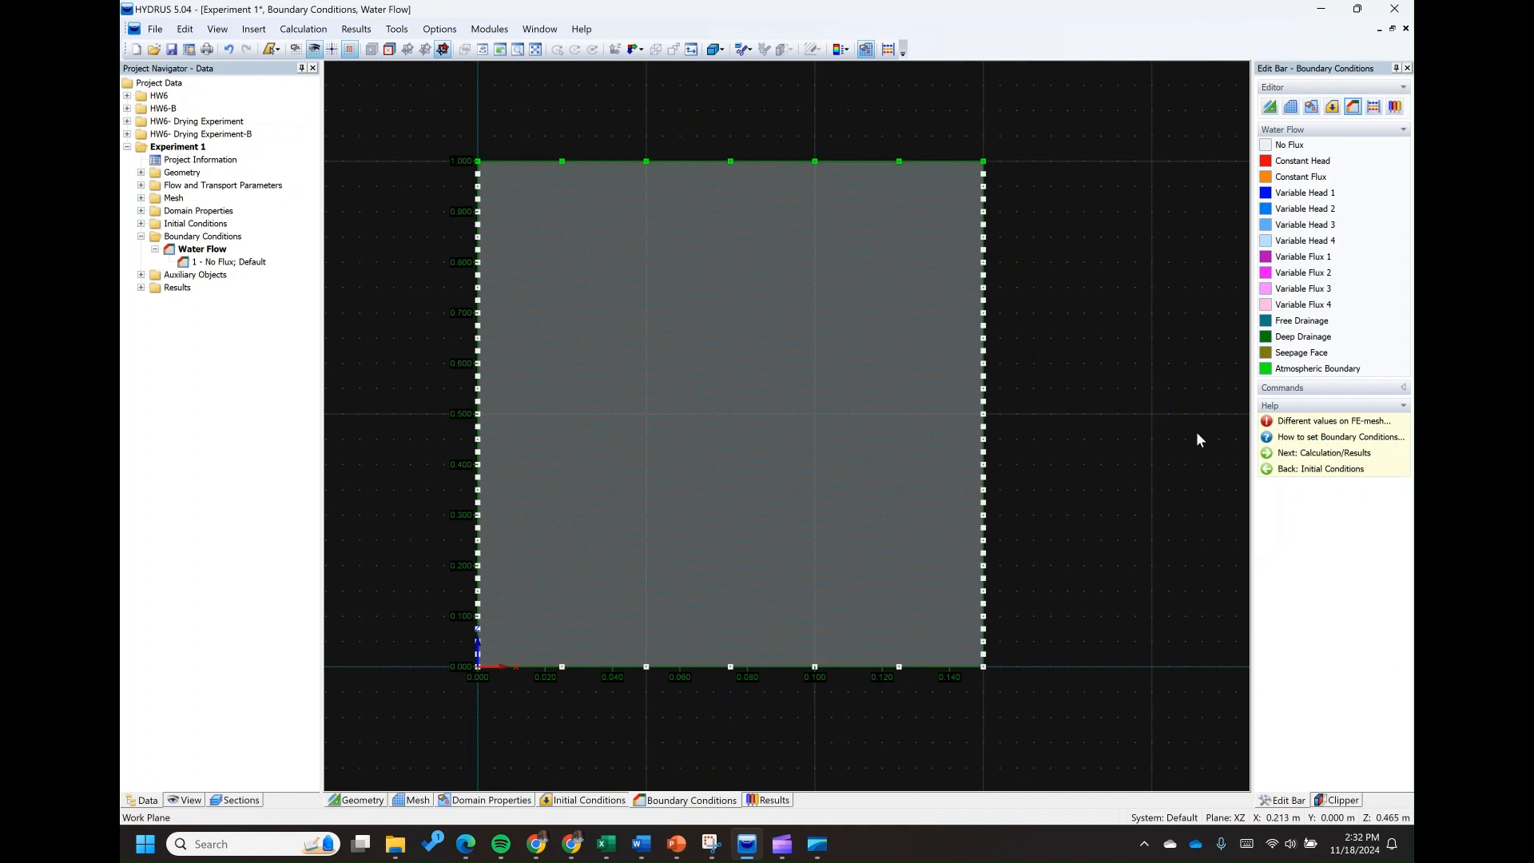
pyautogui.click(220, 32)
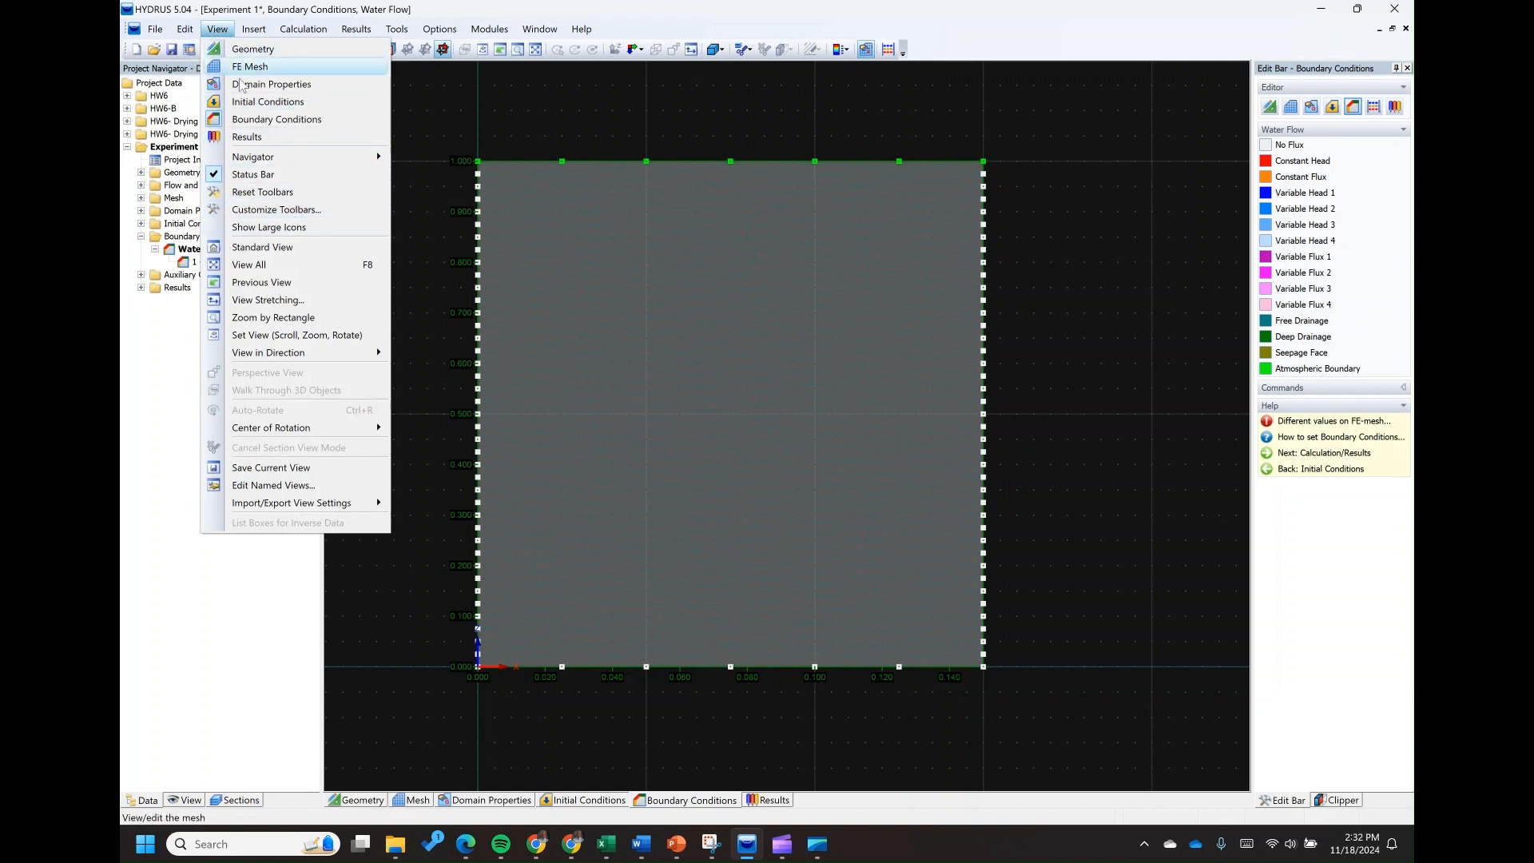
pyautogui.click(268, 300)
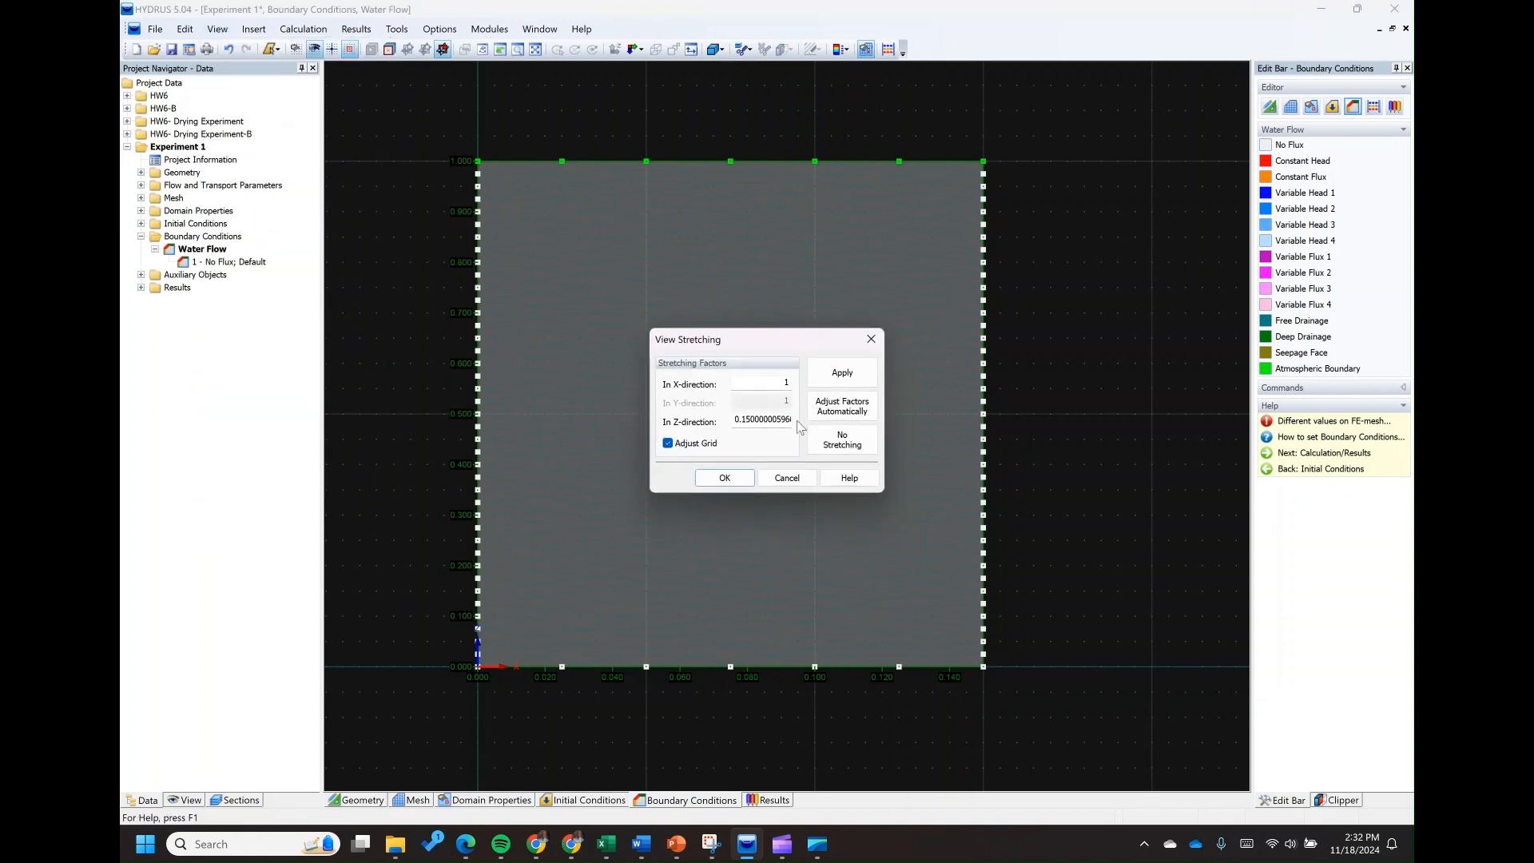
pyautogui.click(843, 439)
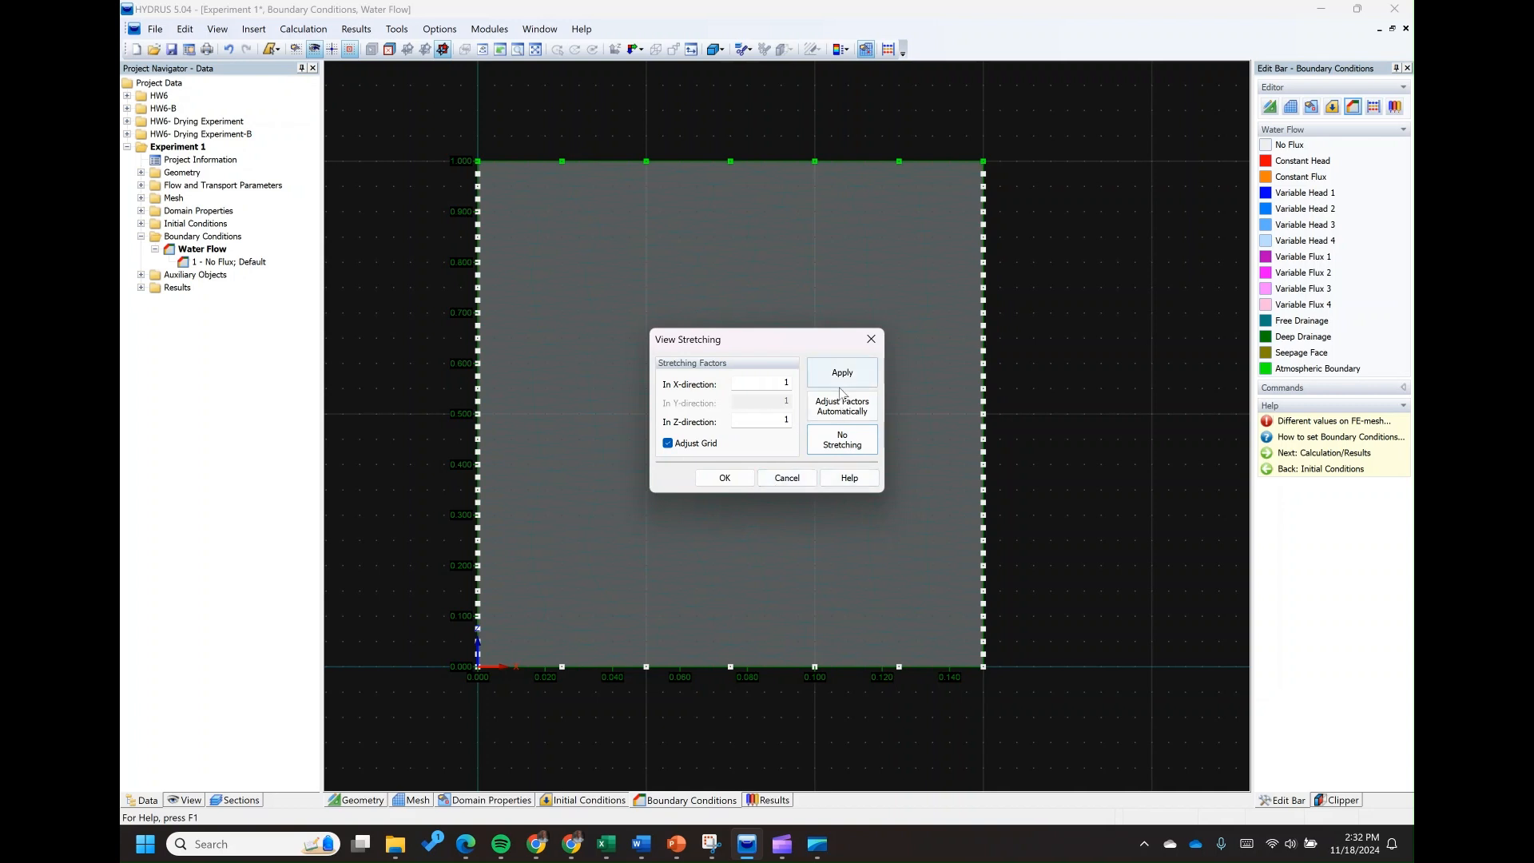
pyautogui.click(838, 385)
pyautogui.click(725, 477)
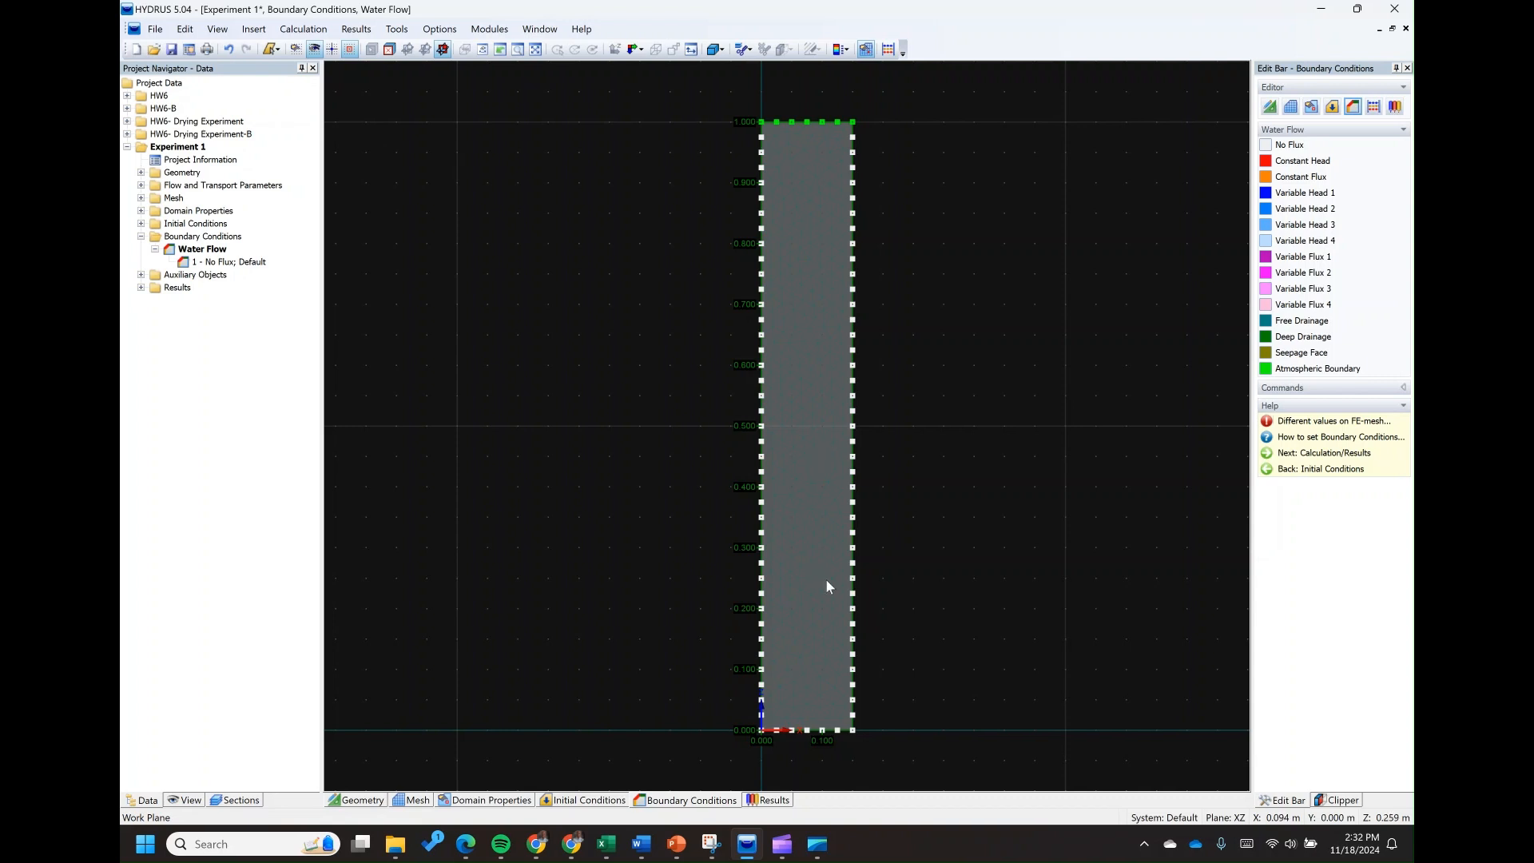
# Run the calculation for Experiment 1, accepting the differing mesh and geometry boundary values, and continue to the results
pyautogui.click(1374, 107)
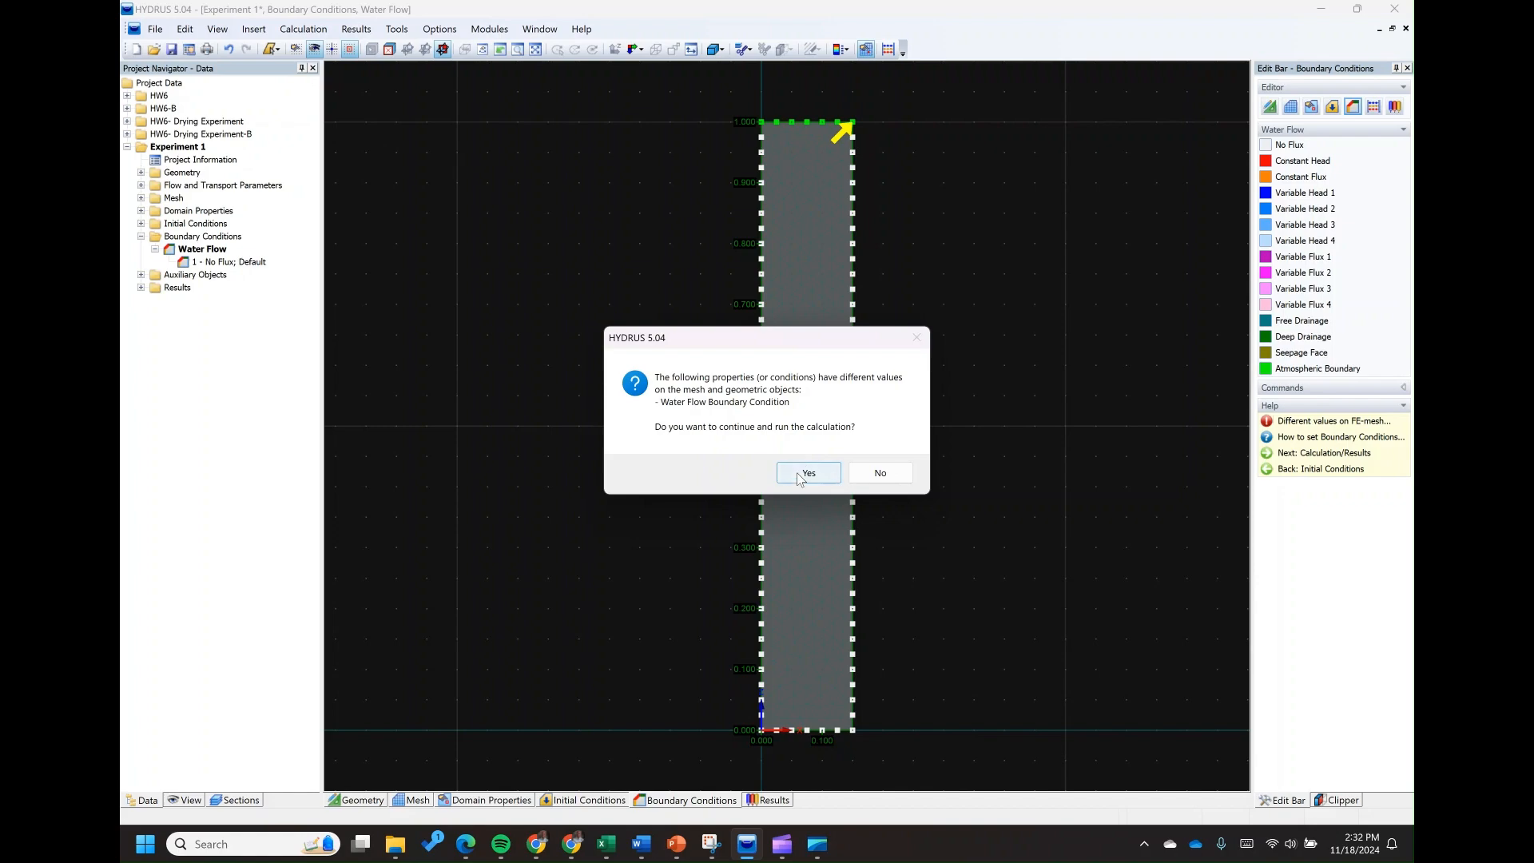
pyautogui.click(808, 473)
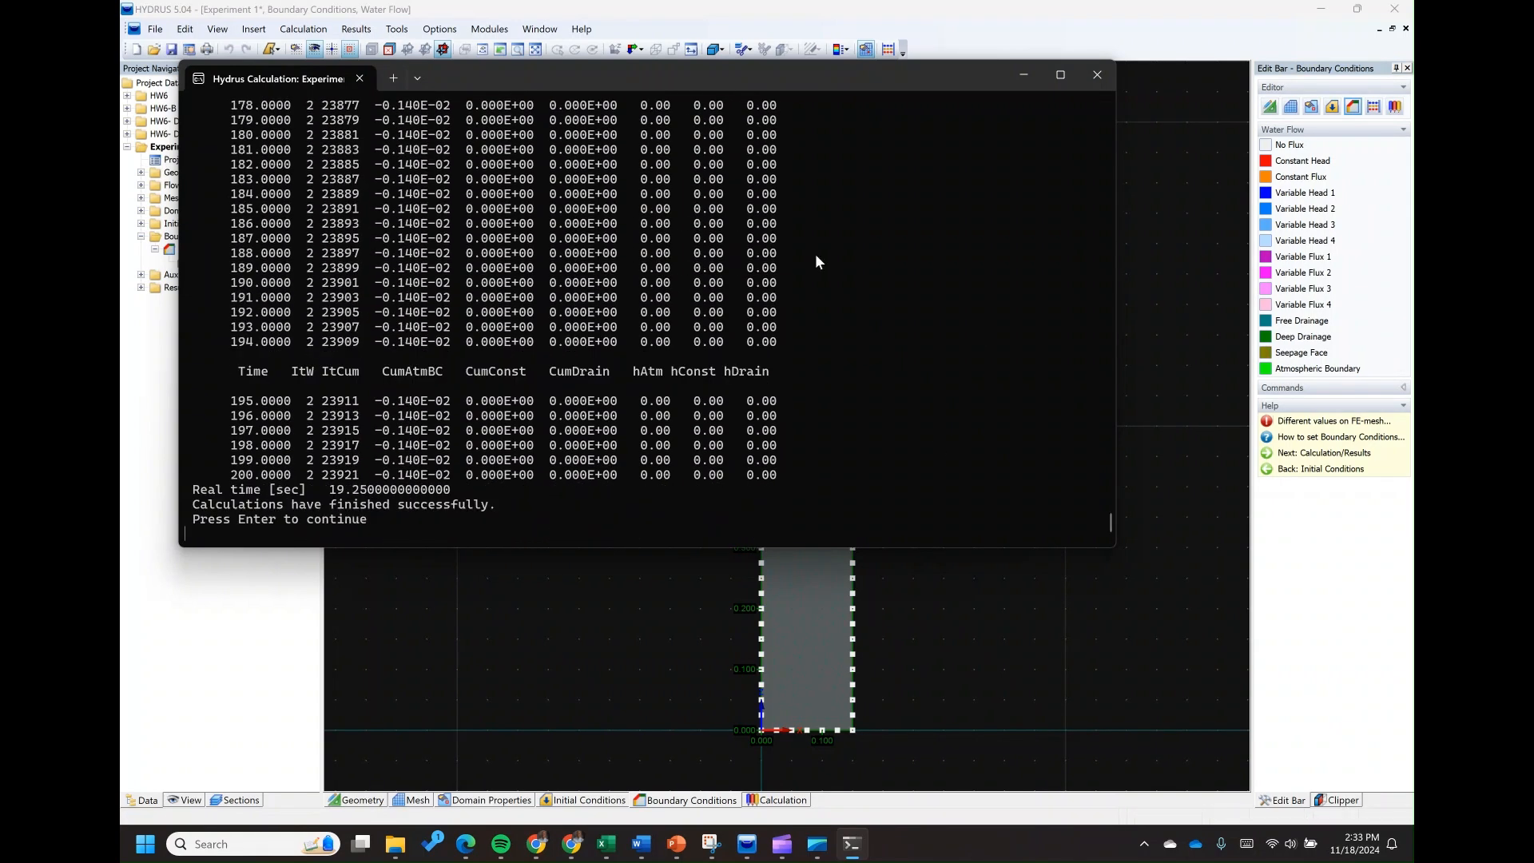
pyautogui.press('Return')
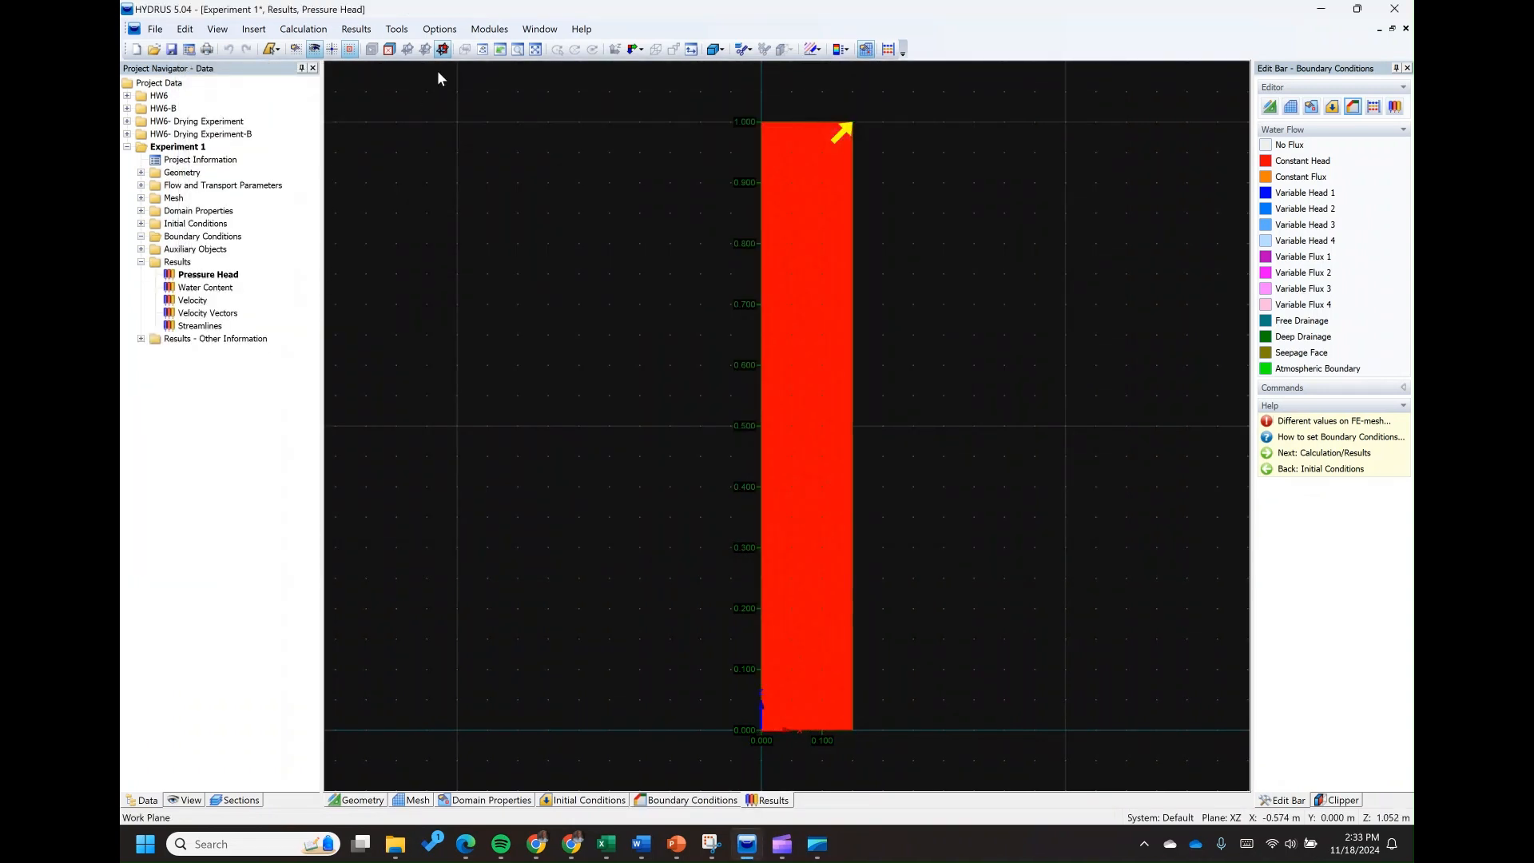
# Open the cumulative fluxes graph, consult the questions in the Hw6 workbook, and plot cumulative Evaporation against time
pyautogui.click(141, 338)
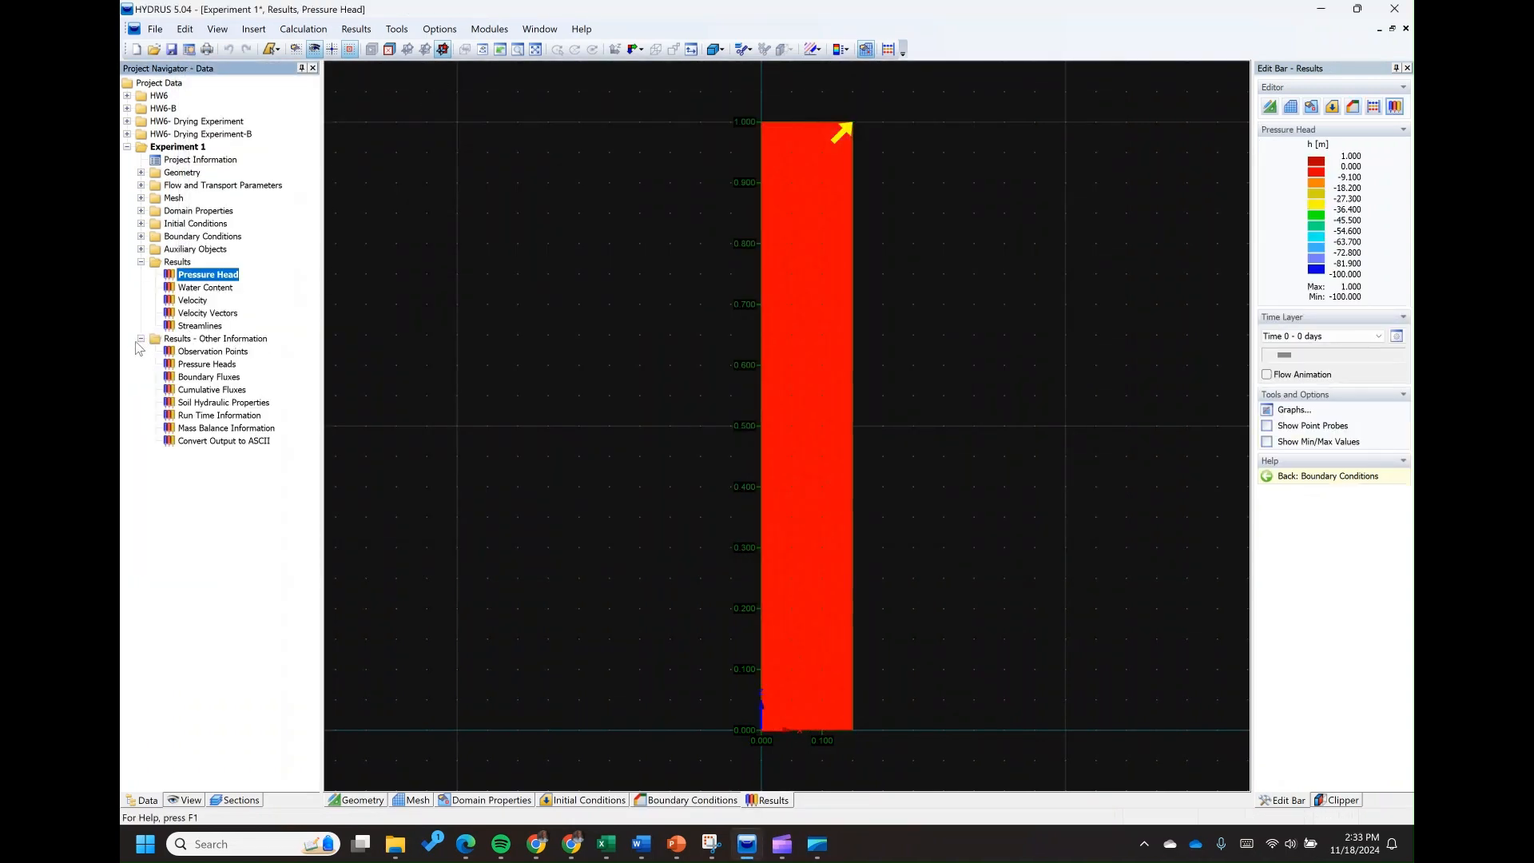
pyautogui.click(214, 391)
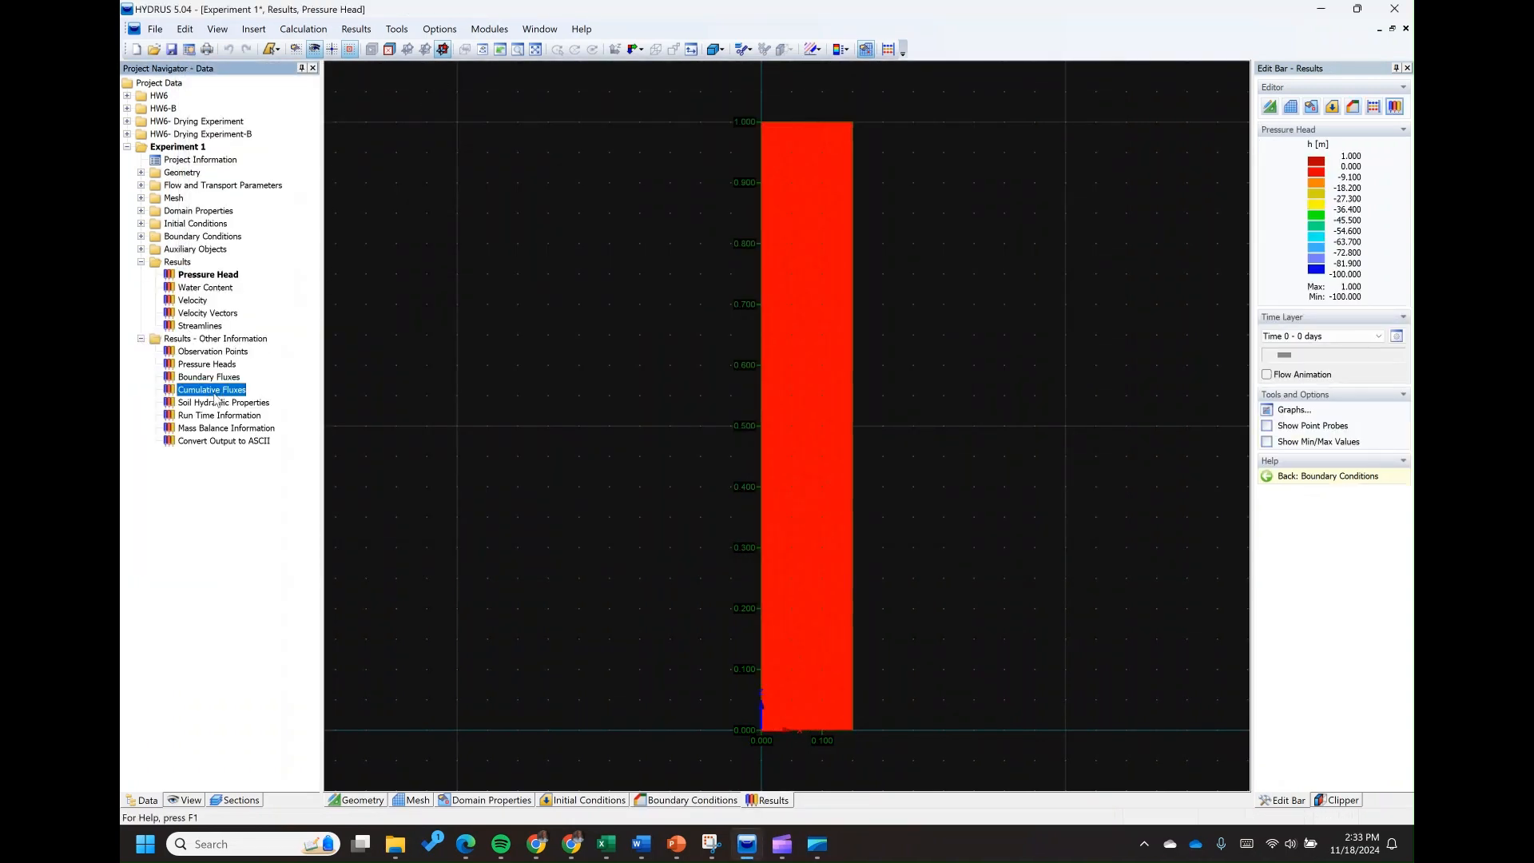
pyautogui.doubleClick(213, 391)
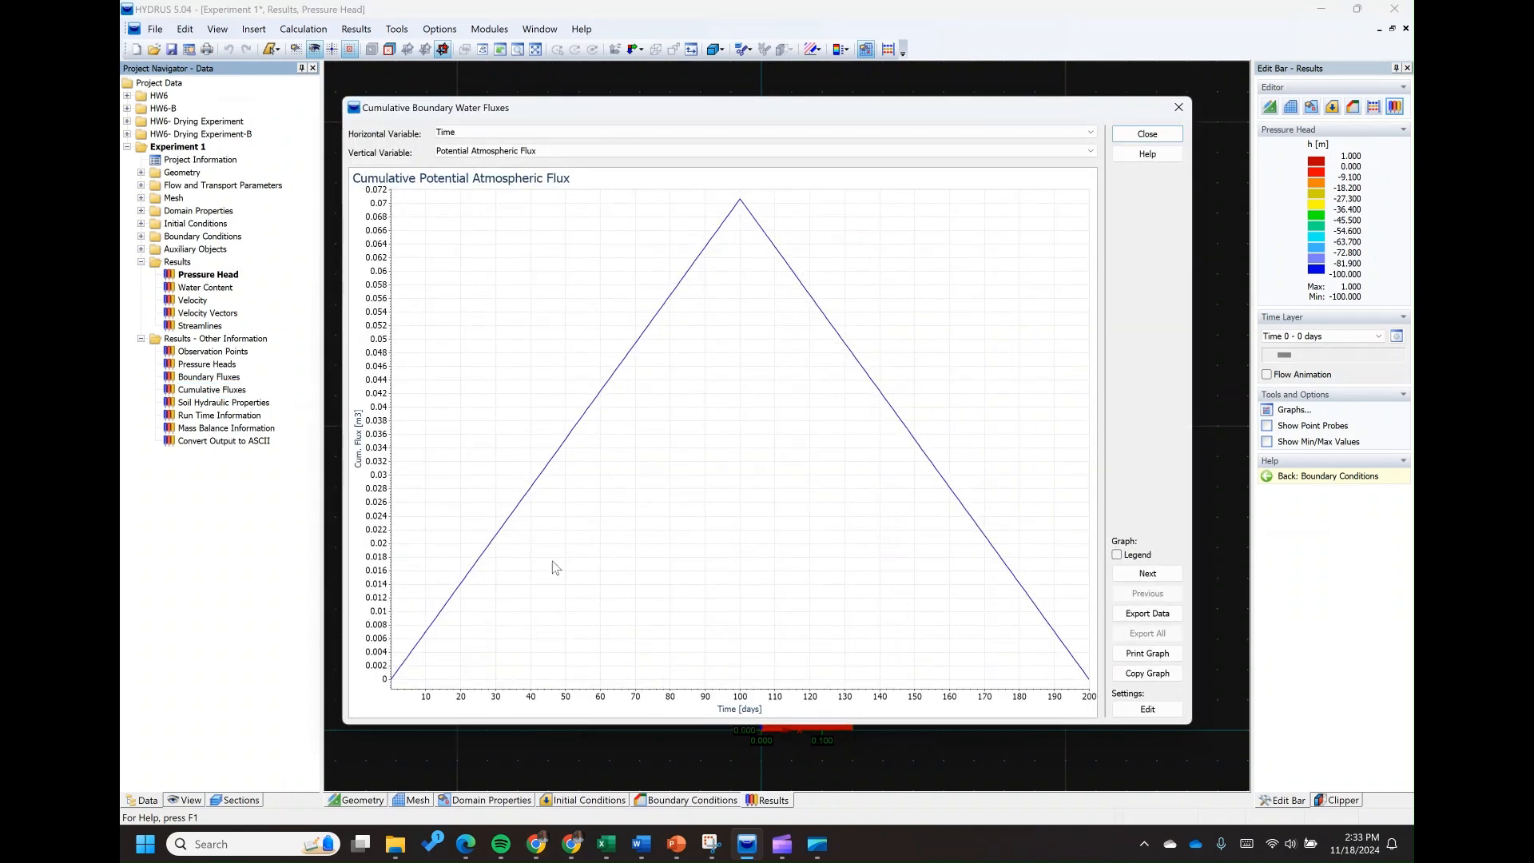
pyautogui.click(606, 844)
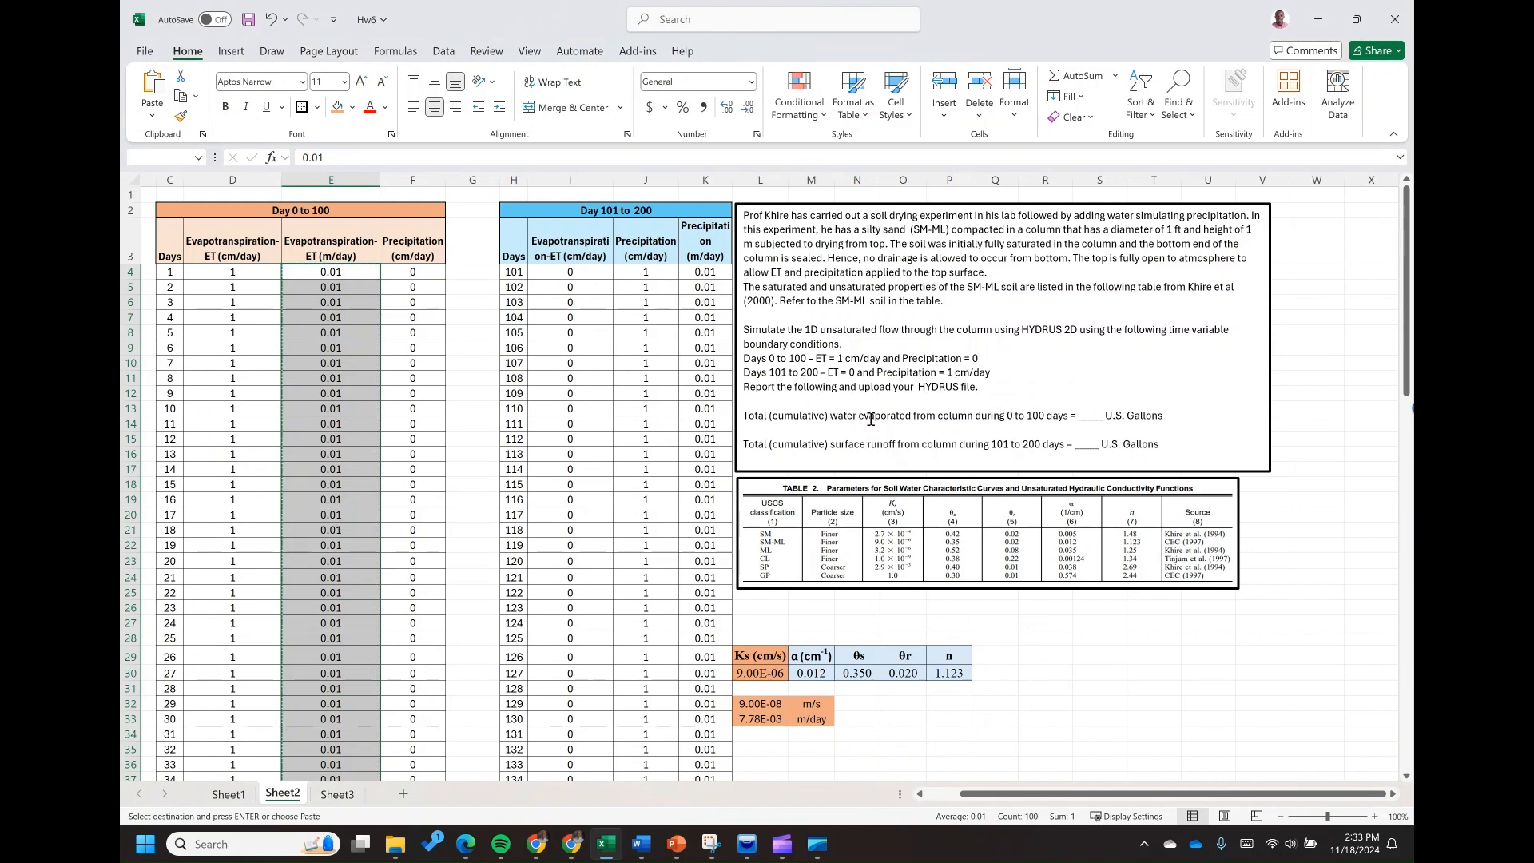
pyautogui.click(746, 844)
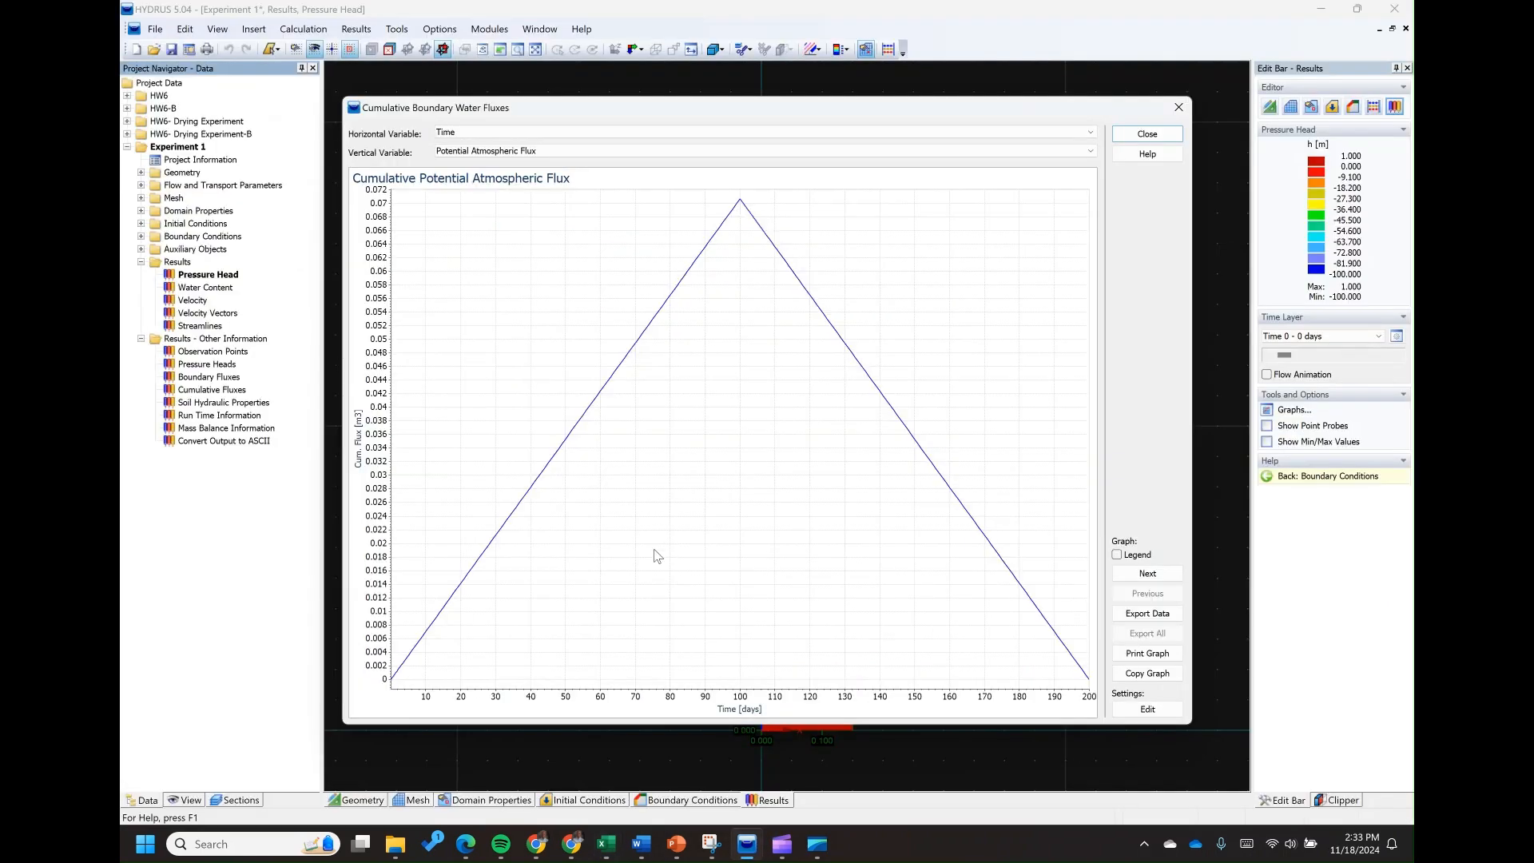
pyautogui.click(528, 151)
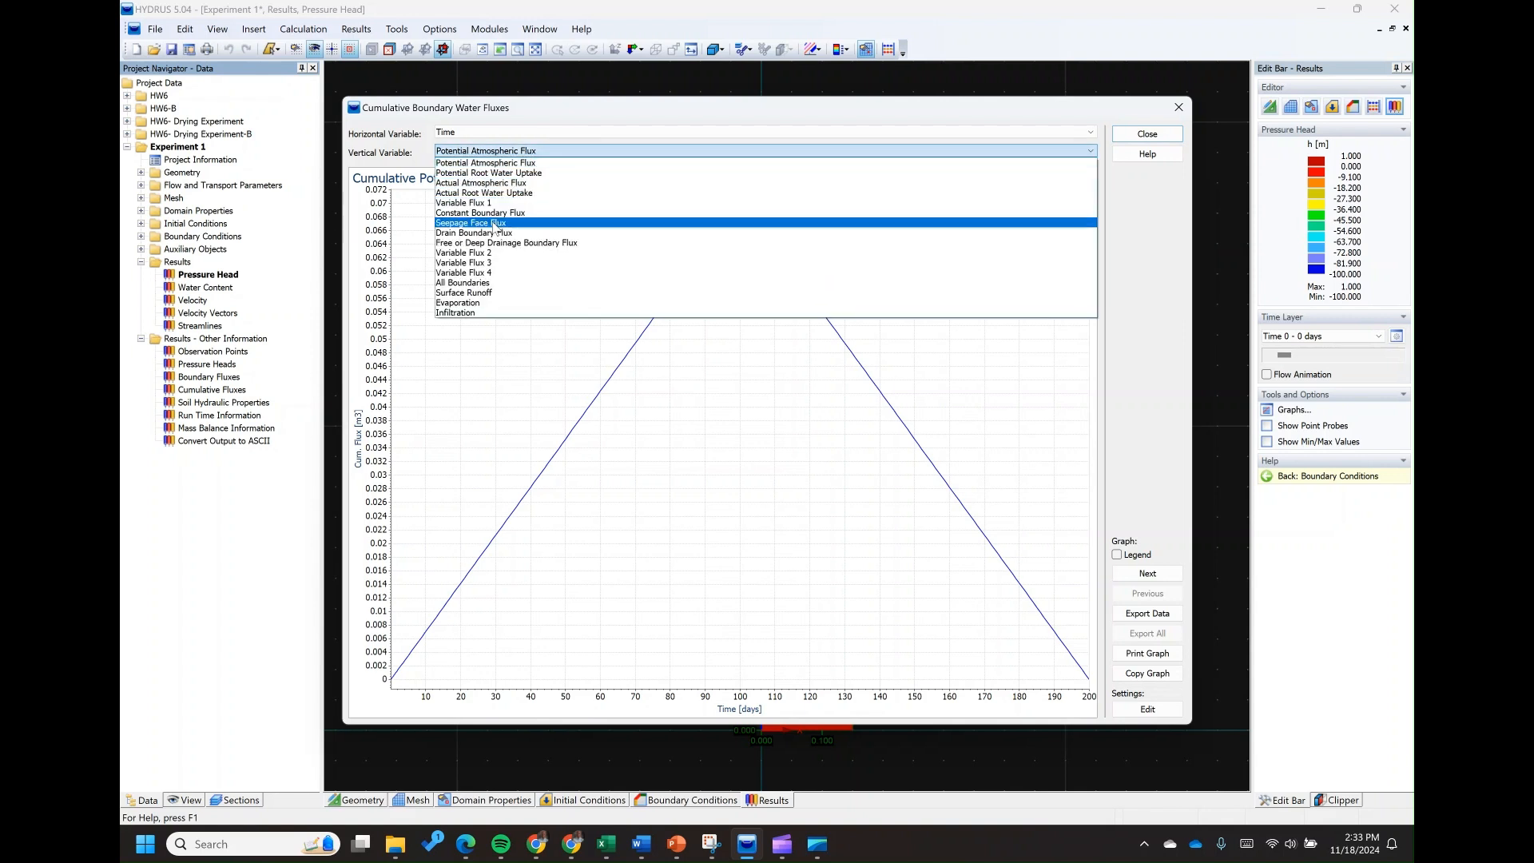
pyautogui.click(469, 303)
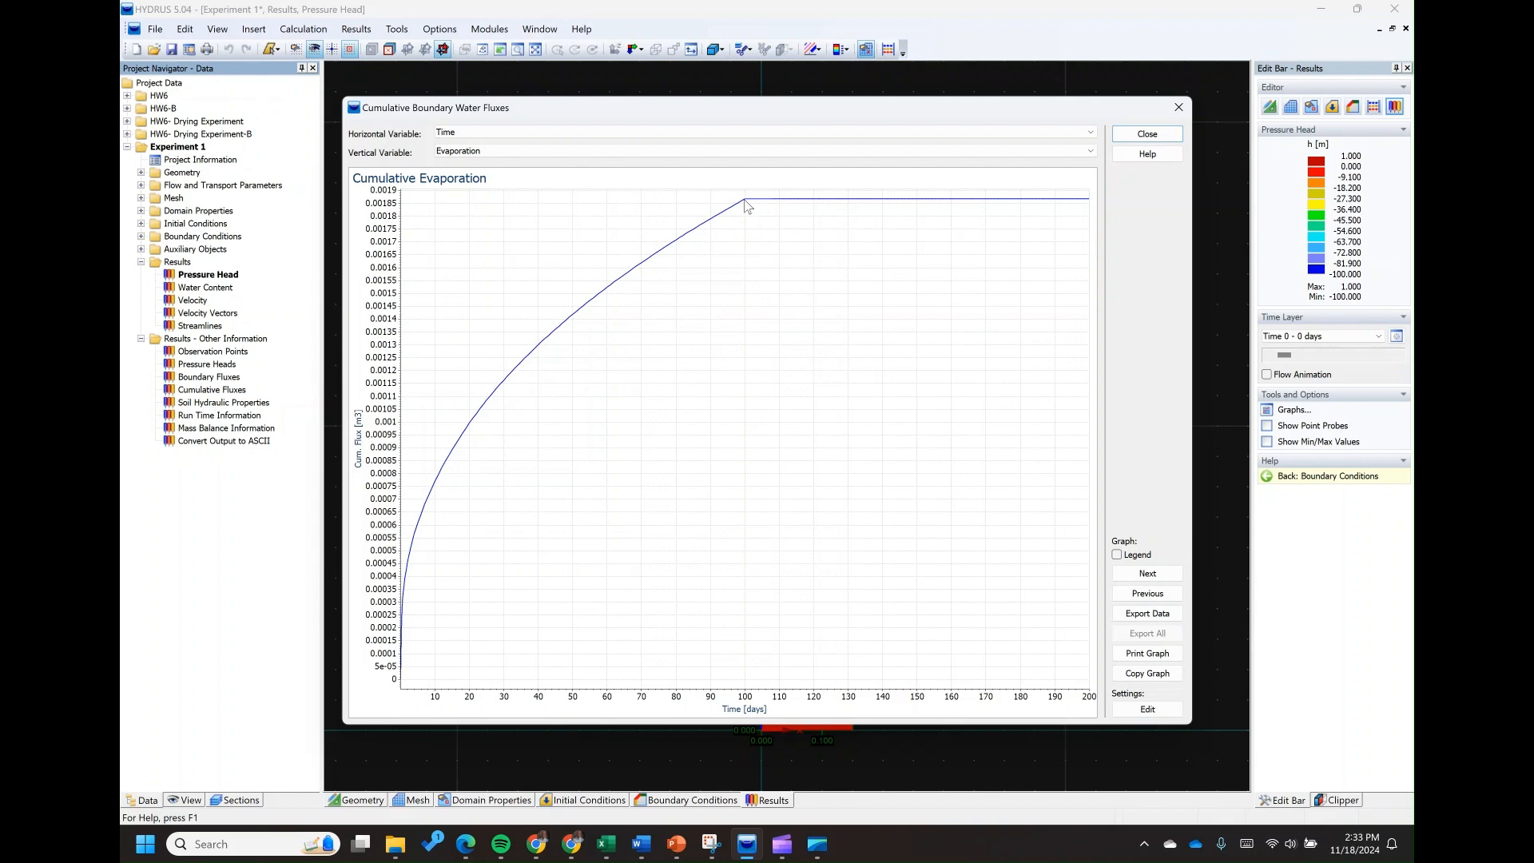
# Recheck the assignment questions in the Hw6 workbook, plot cumulative Surface Runoff against time, and close the graph
pyautogui.click(609, 844)
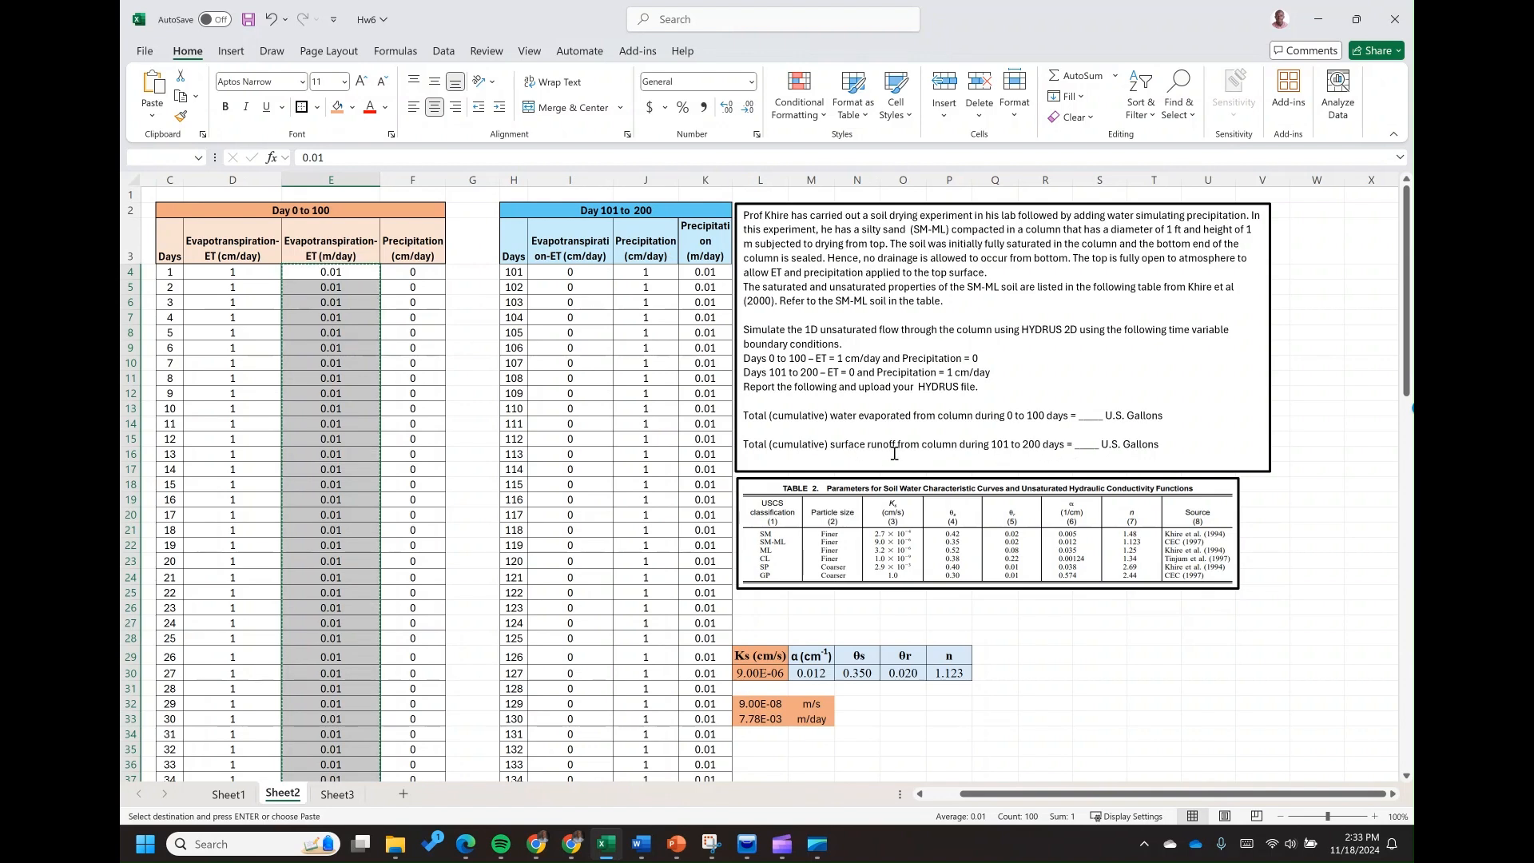
pyautogui.click(747, 844)
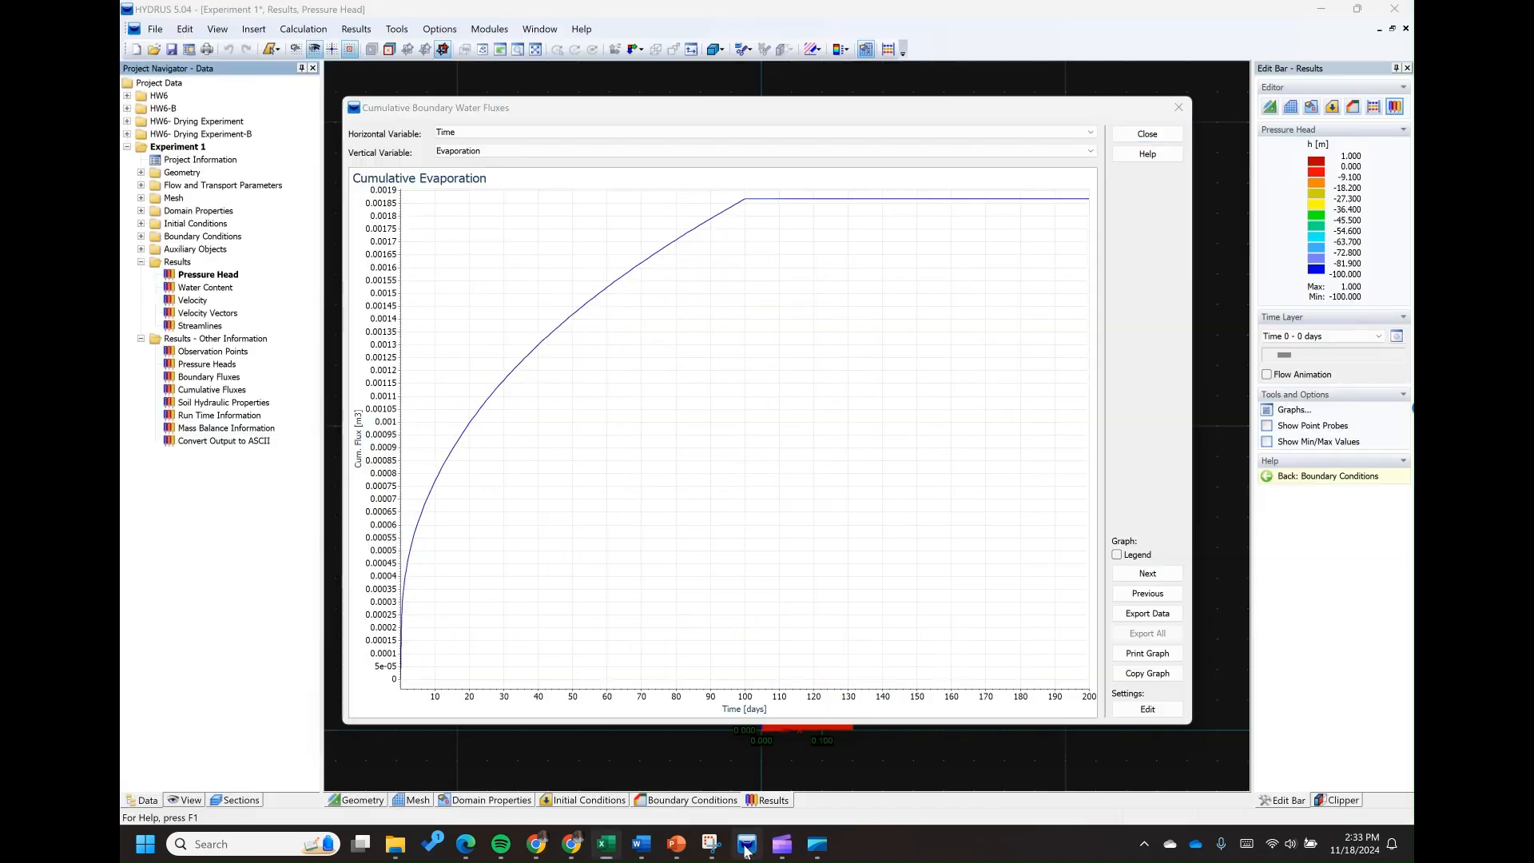
pyautogui.click(504, 150)
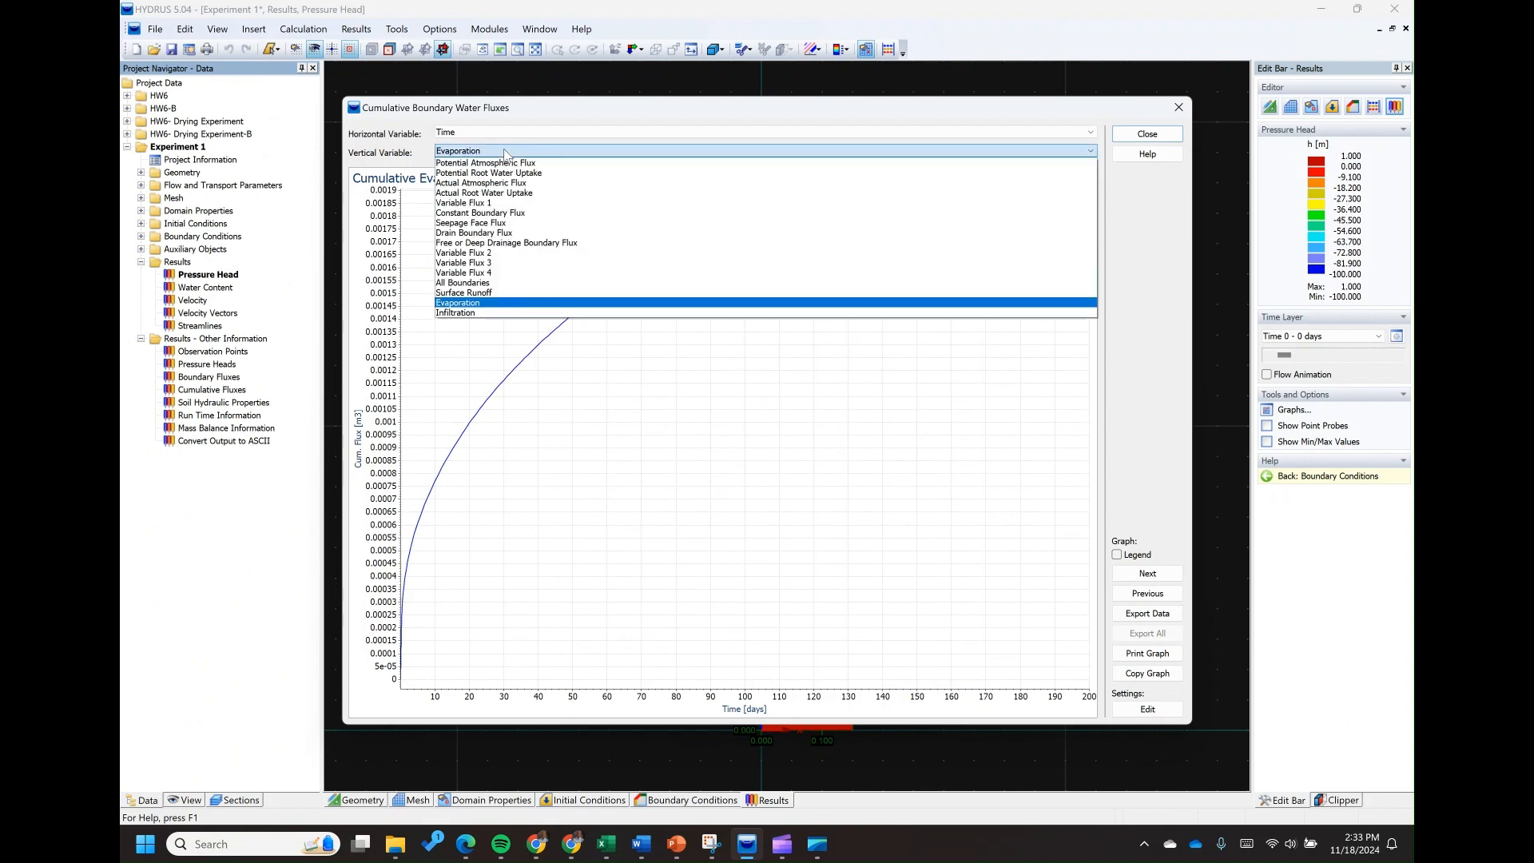
pyautogui.click(473, 293)
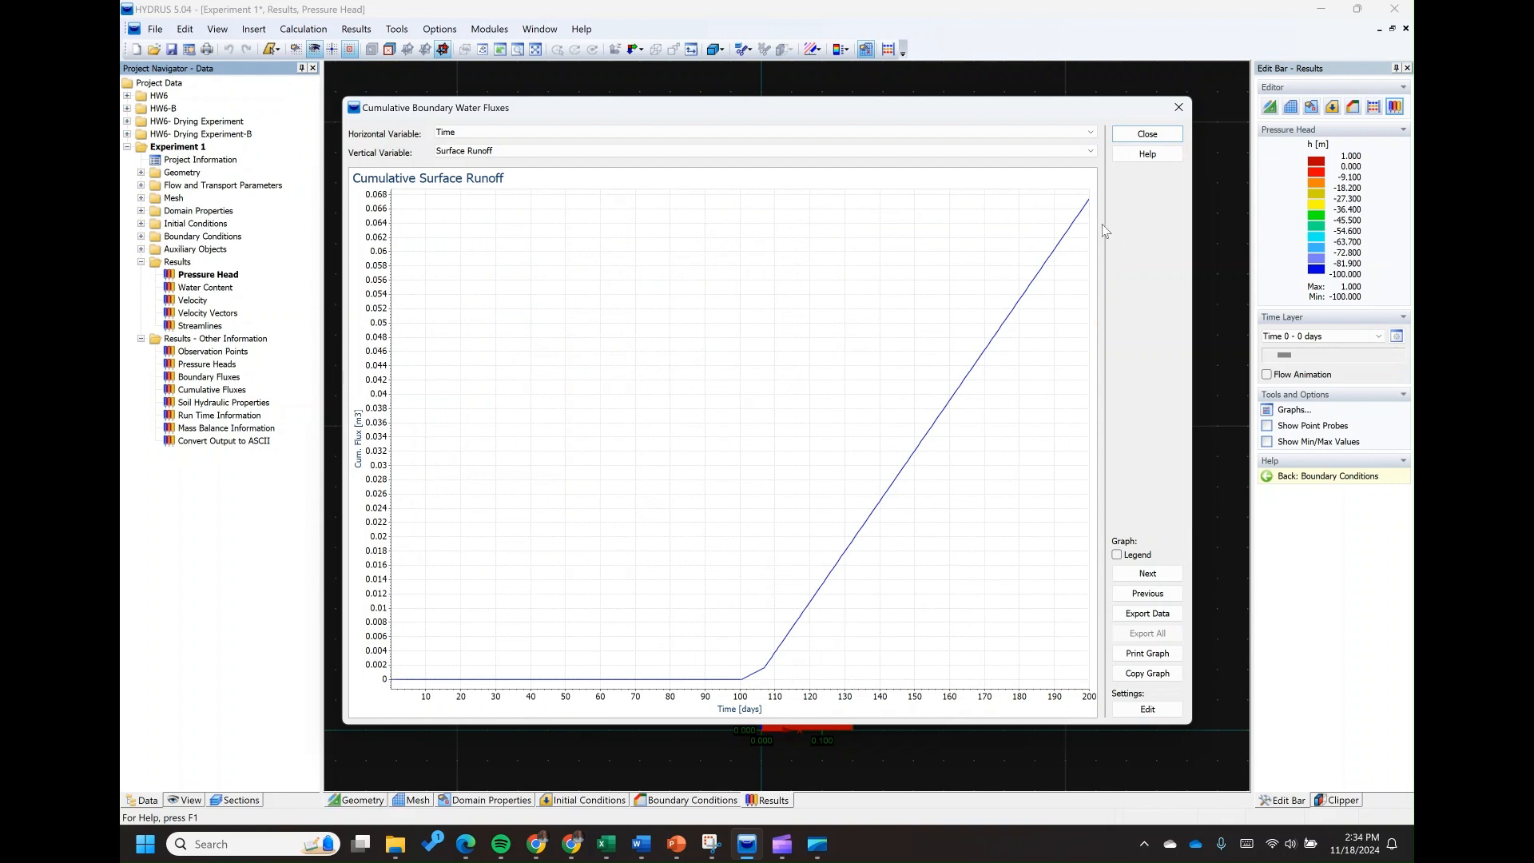
pyautogui.click(1146, 135)
# Review Experiment 1's project settings from project information through time information, compare them with the Hw6 workbook's daily data, and close them
pyautogui.doubleClick(208, 160)
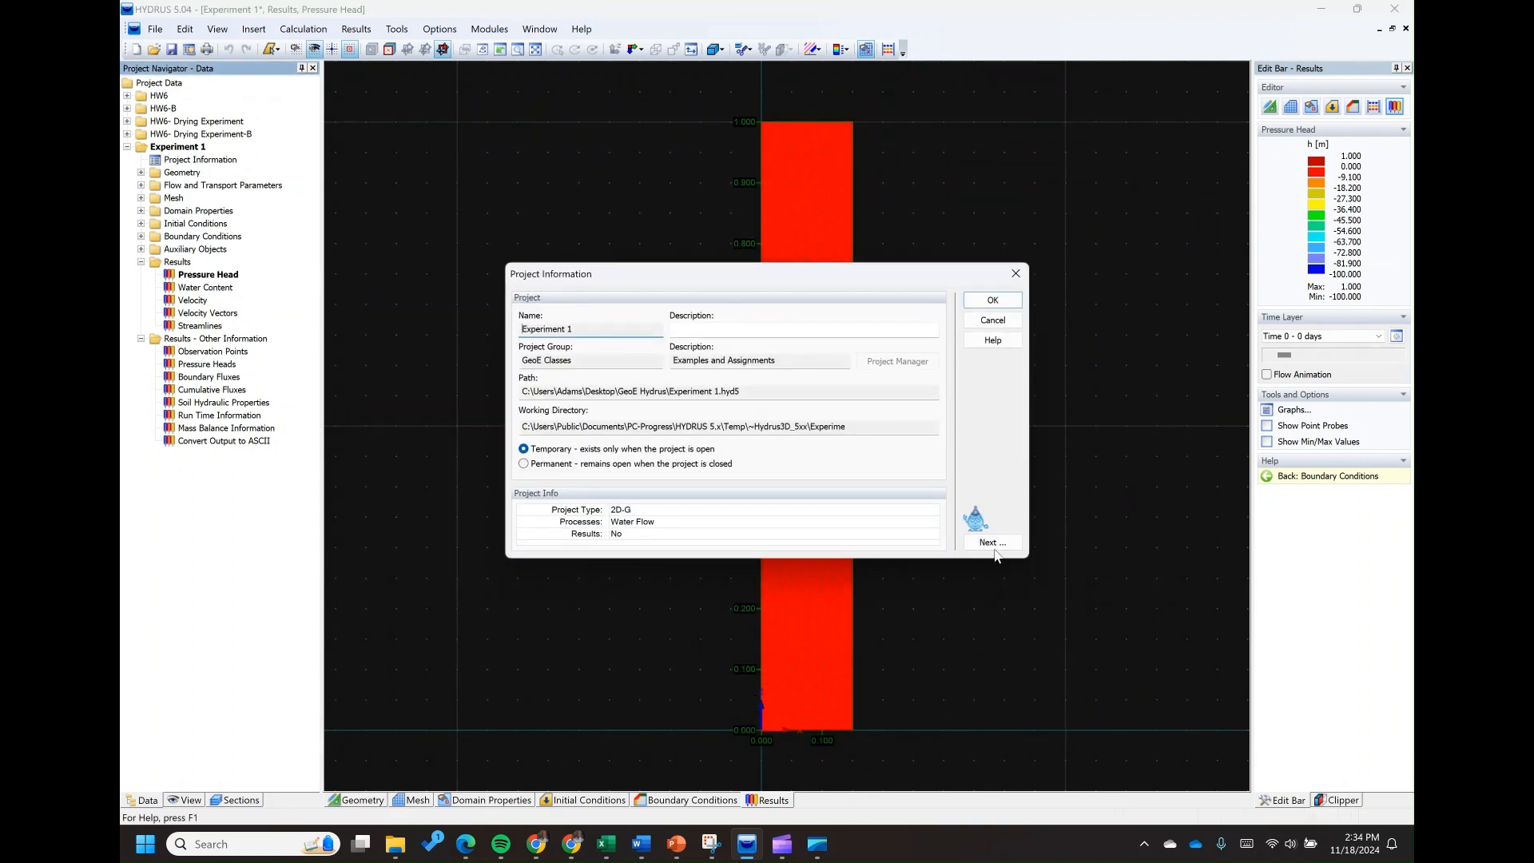
pyautogui.click(993, 541)
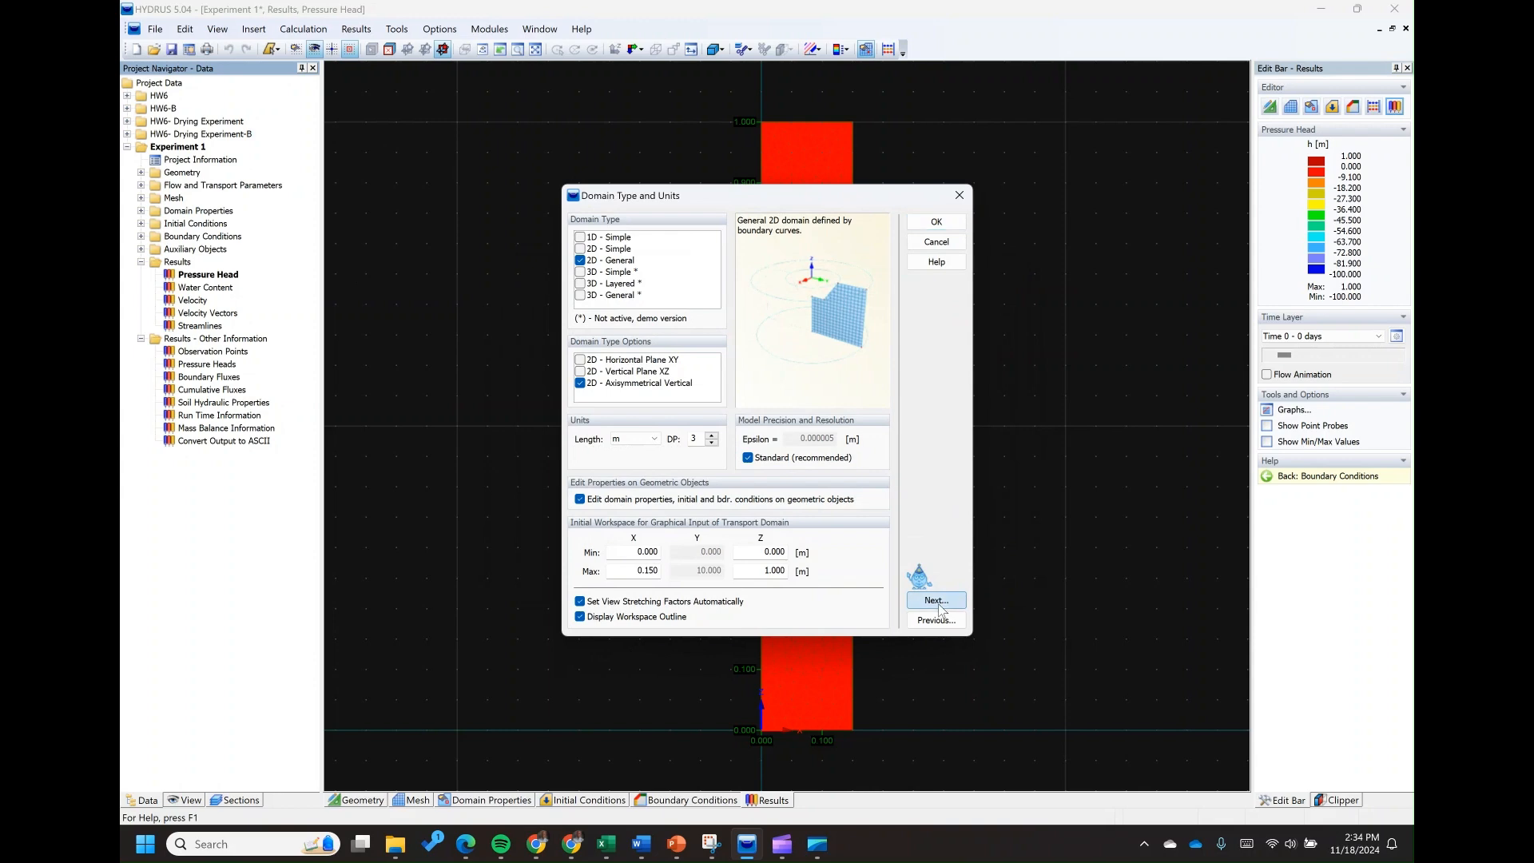
pyautogui.click(939, 609)
pyautogui.click(932, 573)
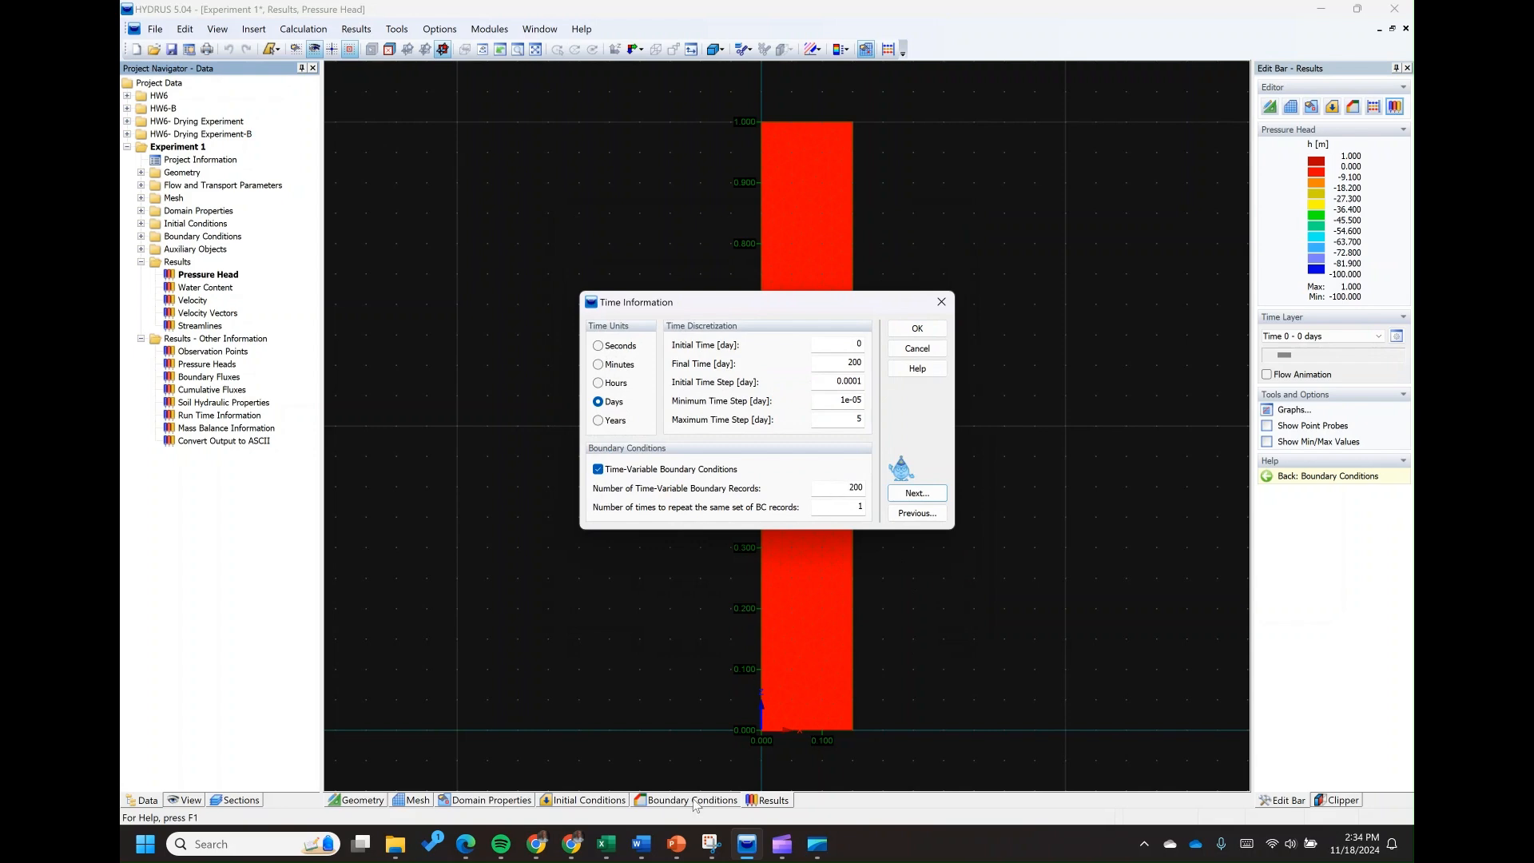
pyautogui.click(606, 844)
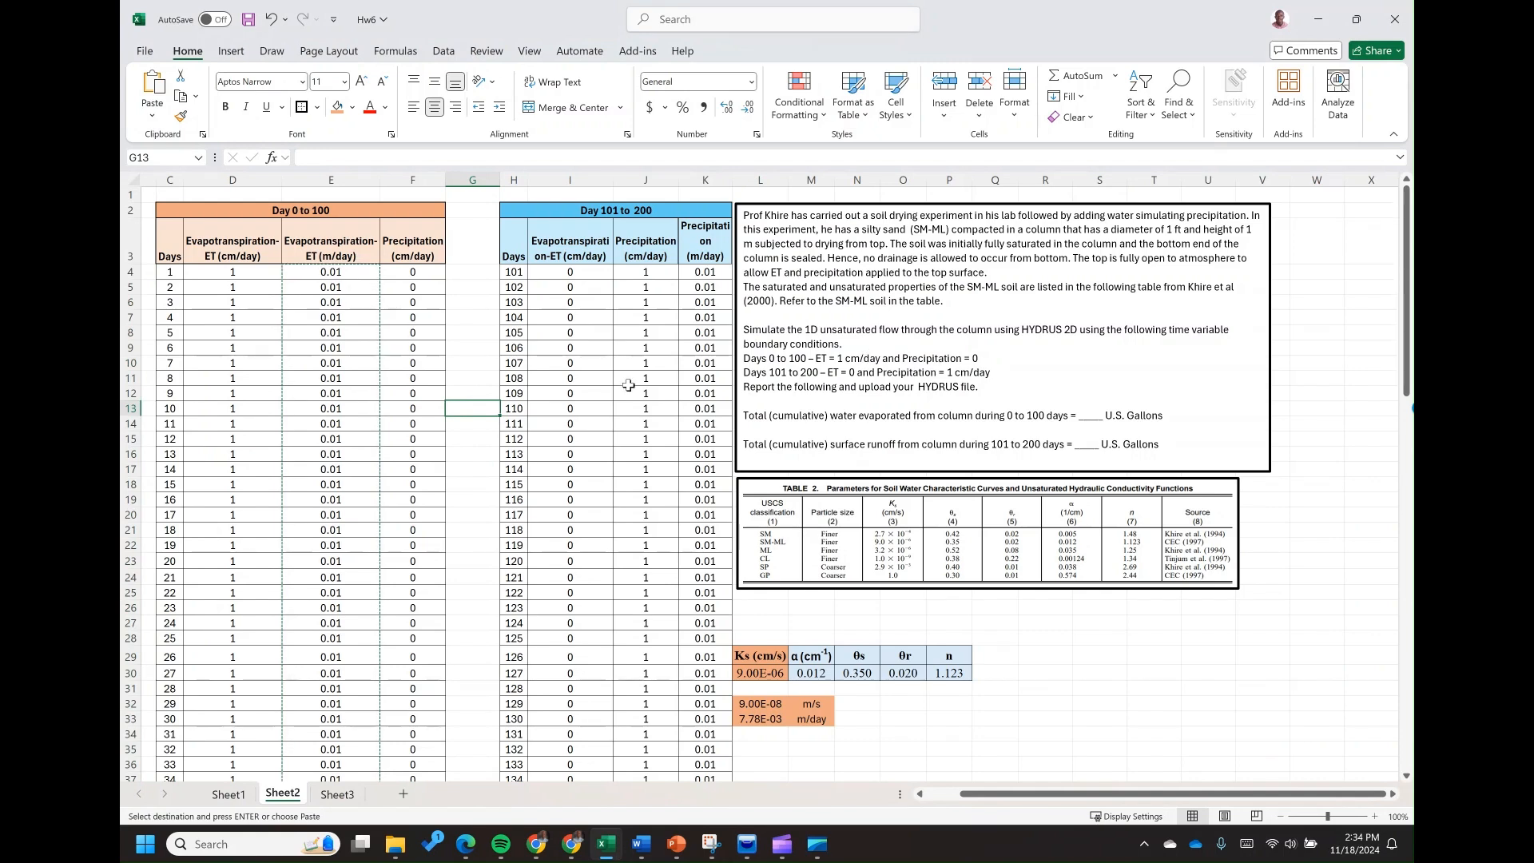
pyautogui.click(641, 843)
pyautogui.hotkey('alt', 'Tab')
pyautogui.click(747, 844)
pyautogui.doubleClick(859, 488)
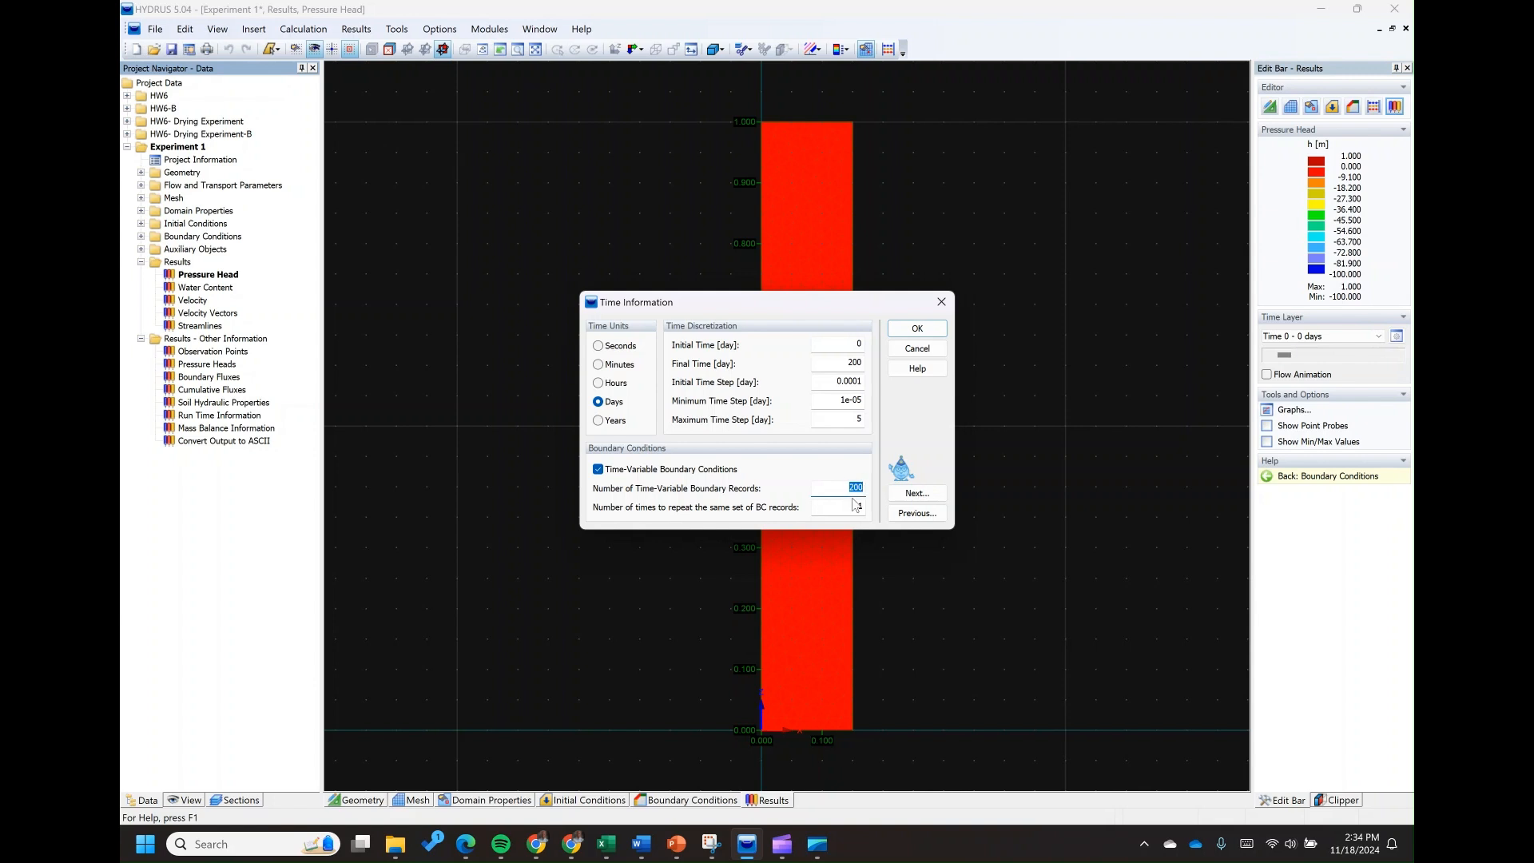
pyautogui.click(938, 305)
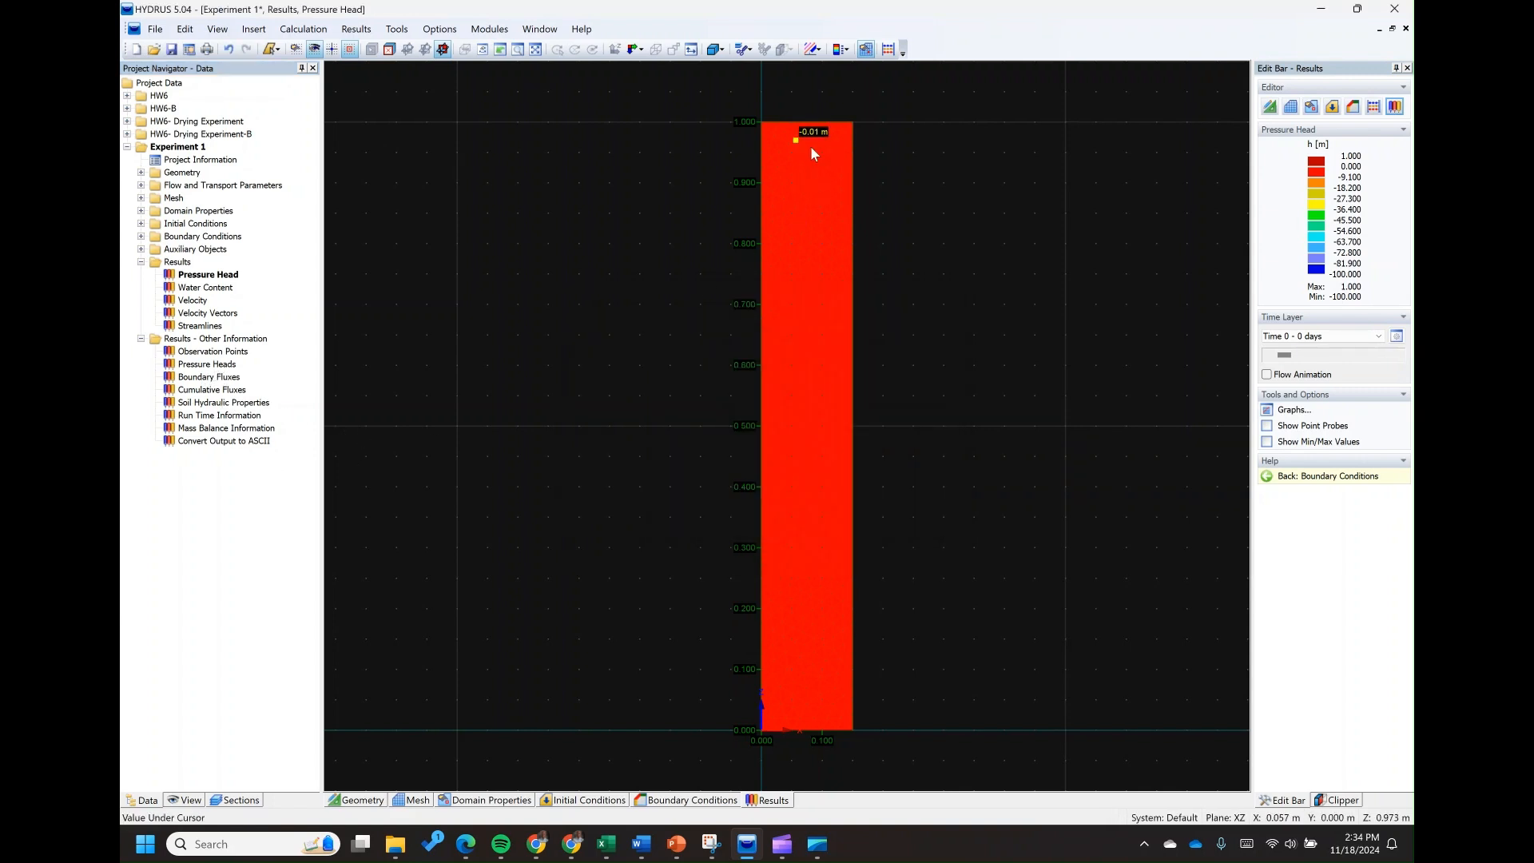
# Open the observation node graphs, plot Water Content against time with the legend shown, and close the graph window
pyautogui.doubleClick(215, 364)
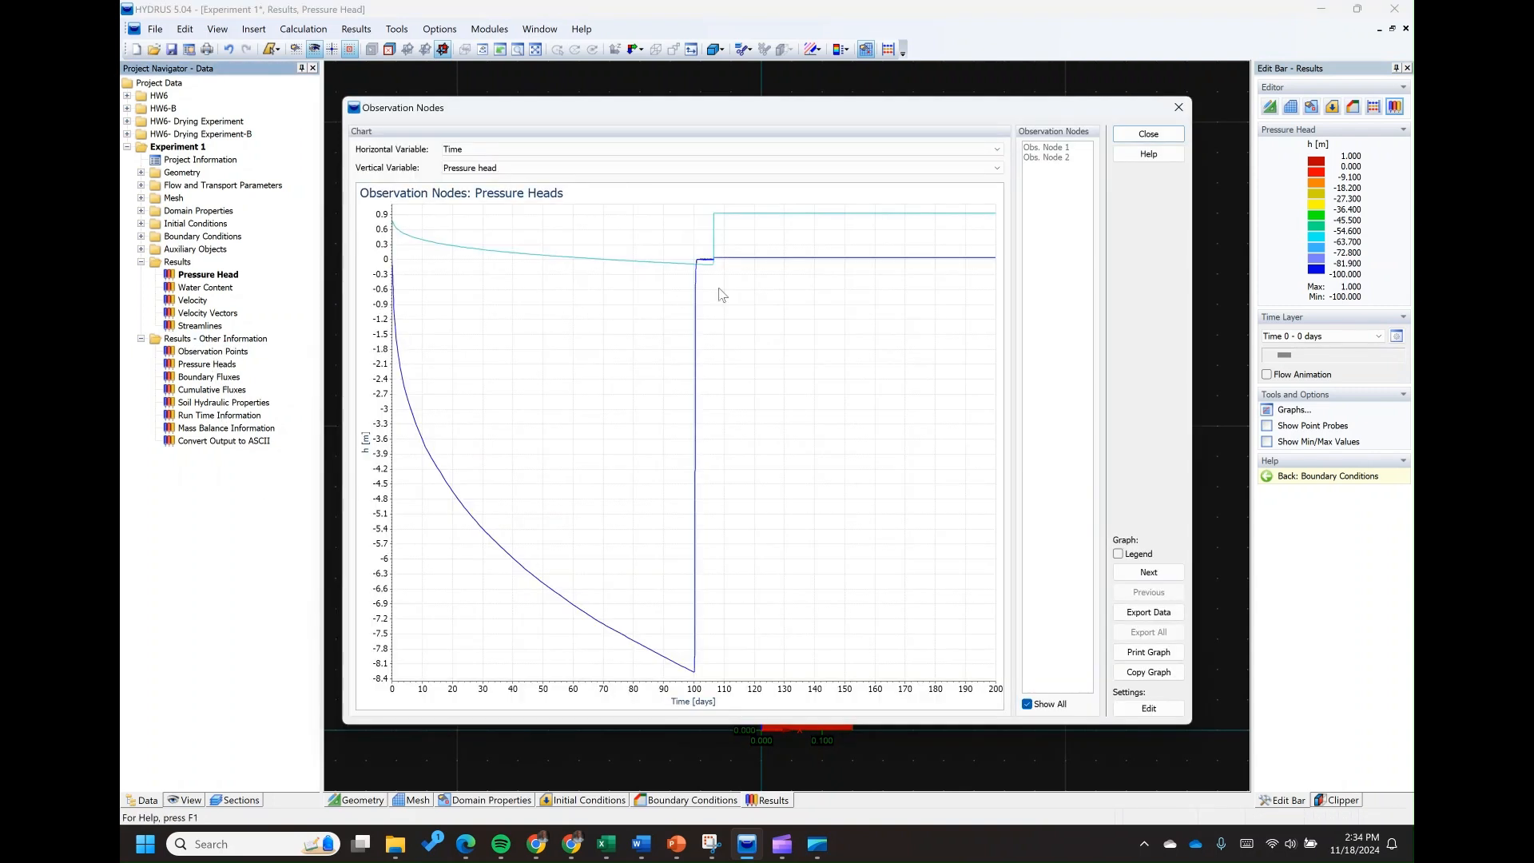
pyautogui.click(488, 171)
pyautogui.click(489, 189)
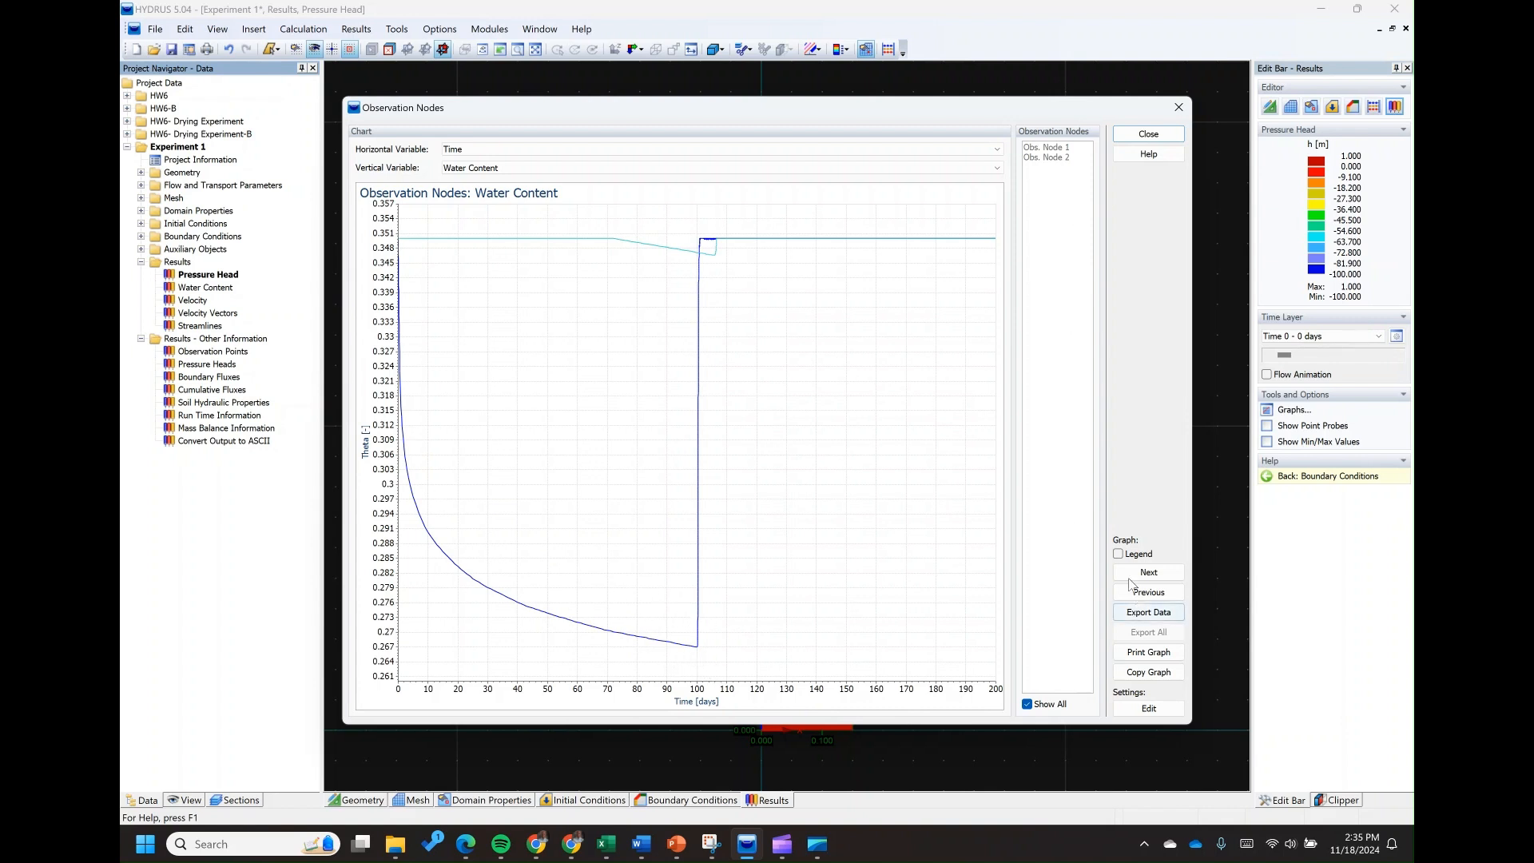
pyautogui.click(1118, 554)
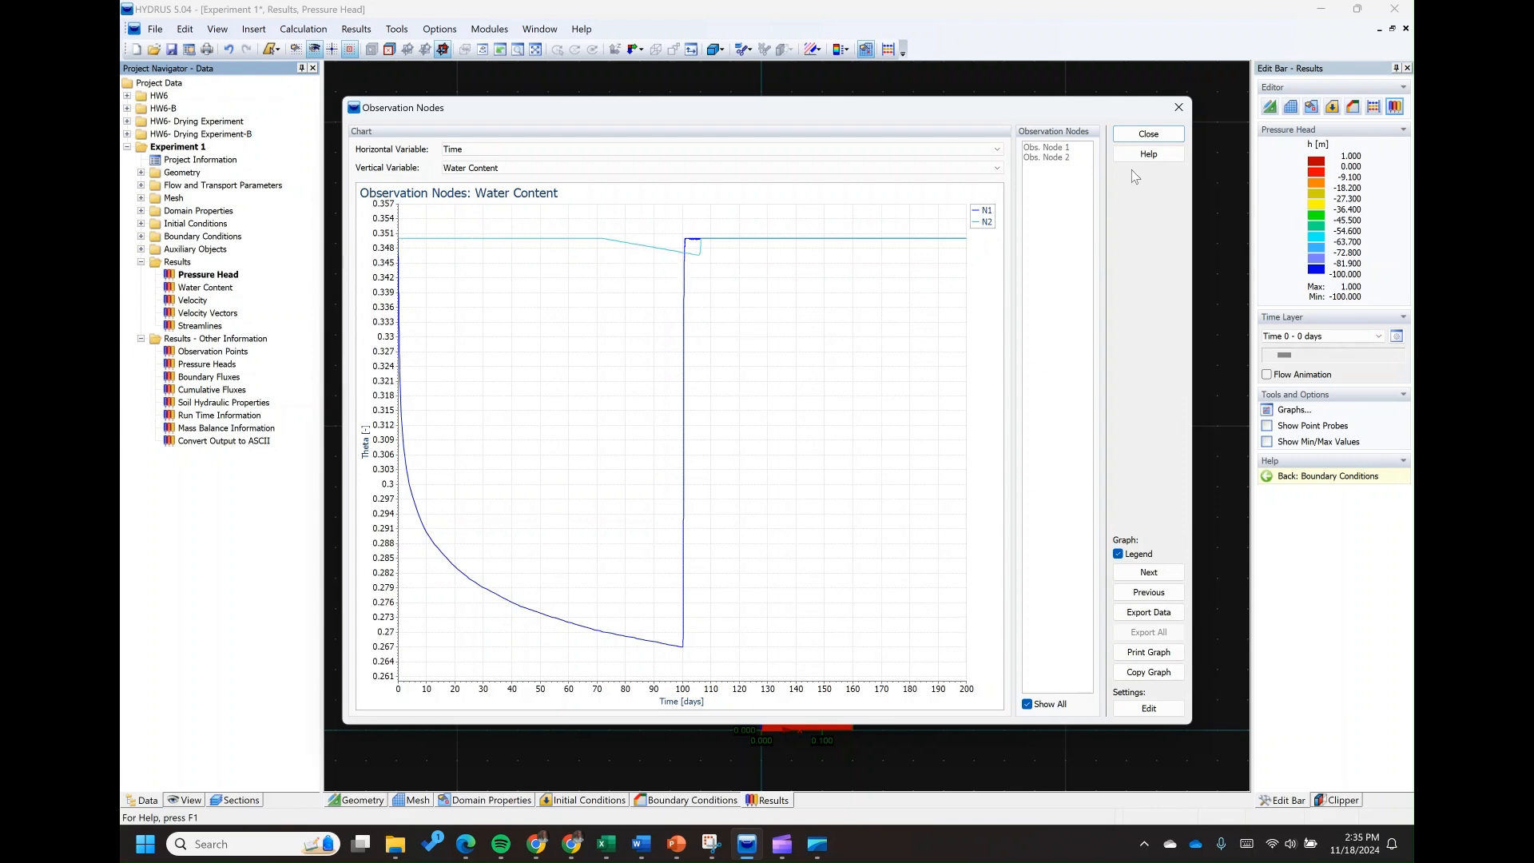
pyautogui.click(1148, 134)
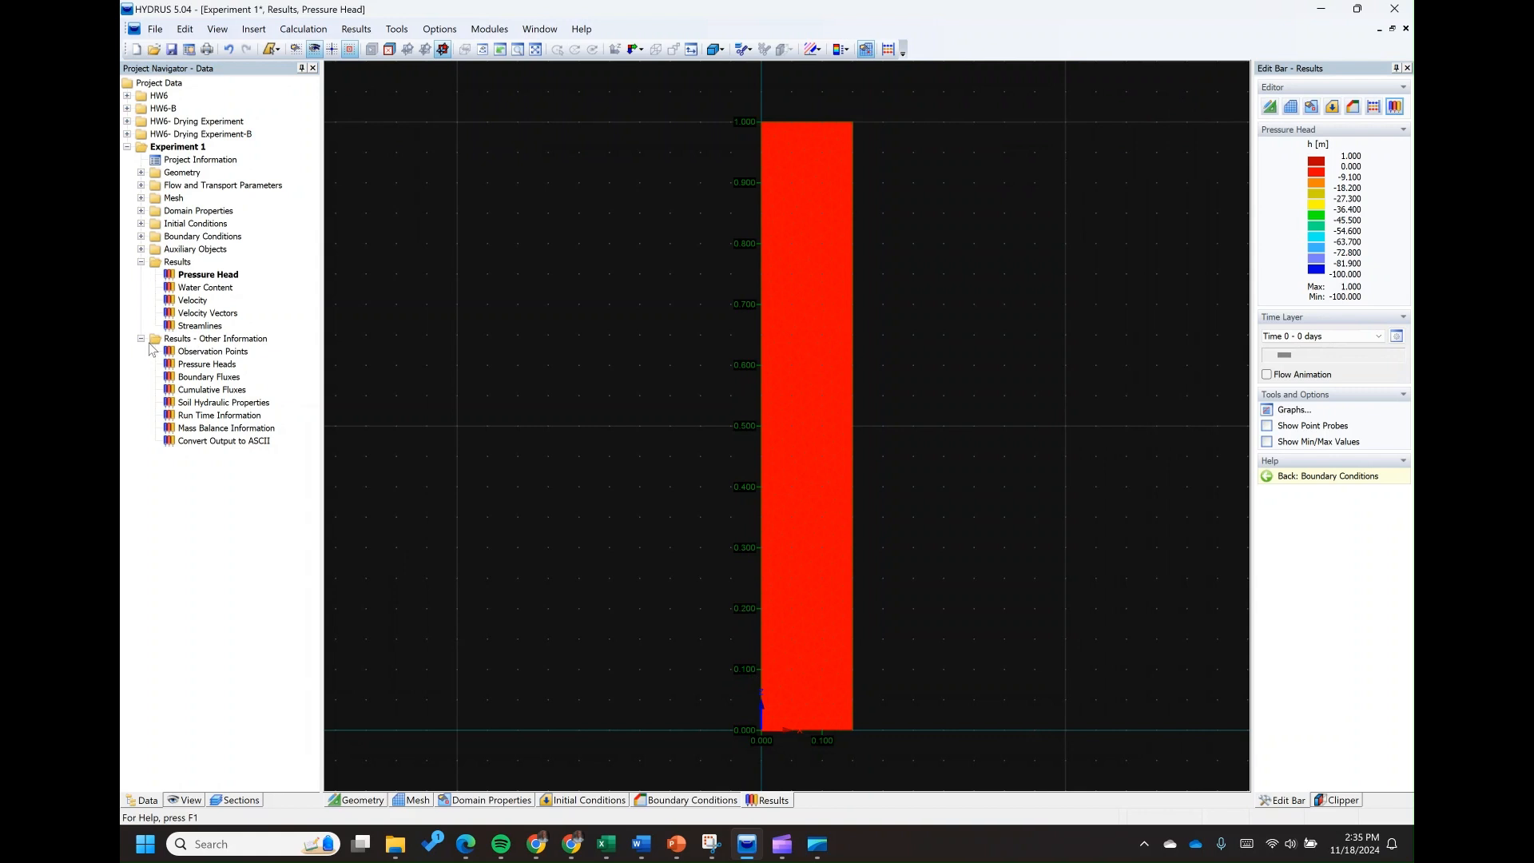